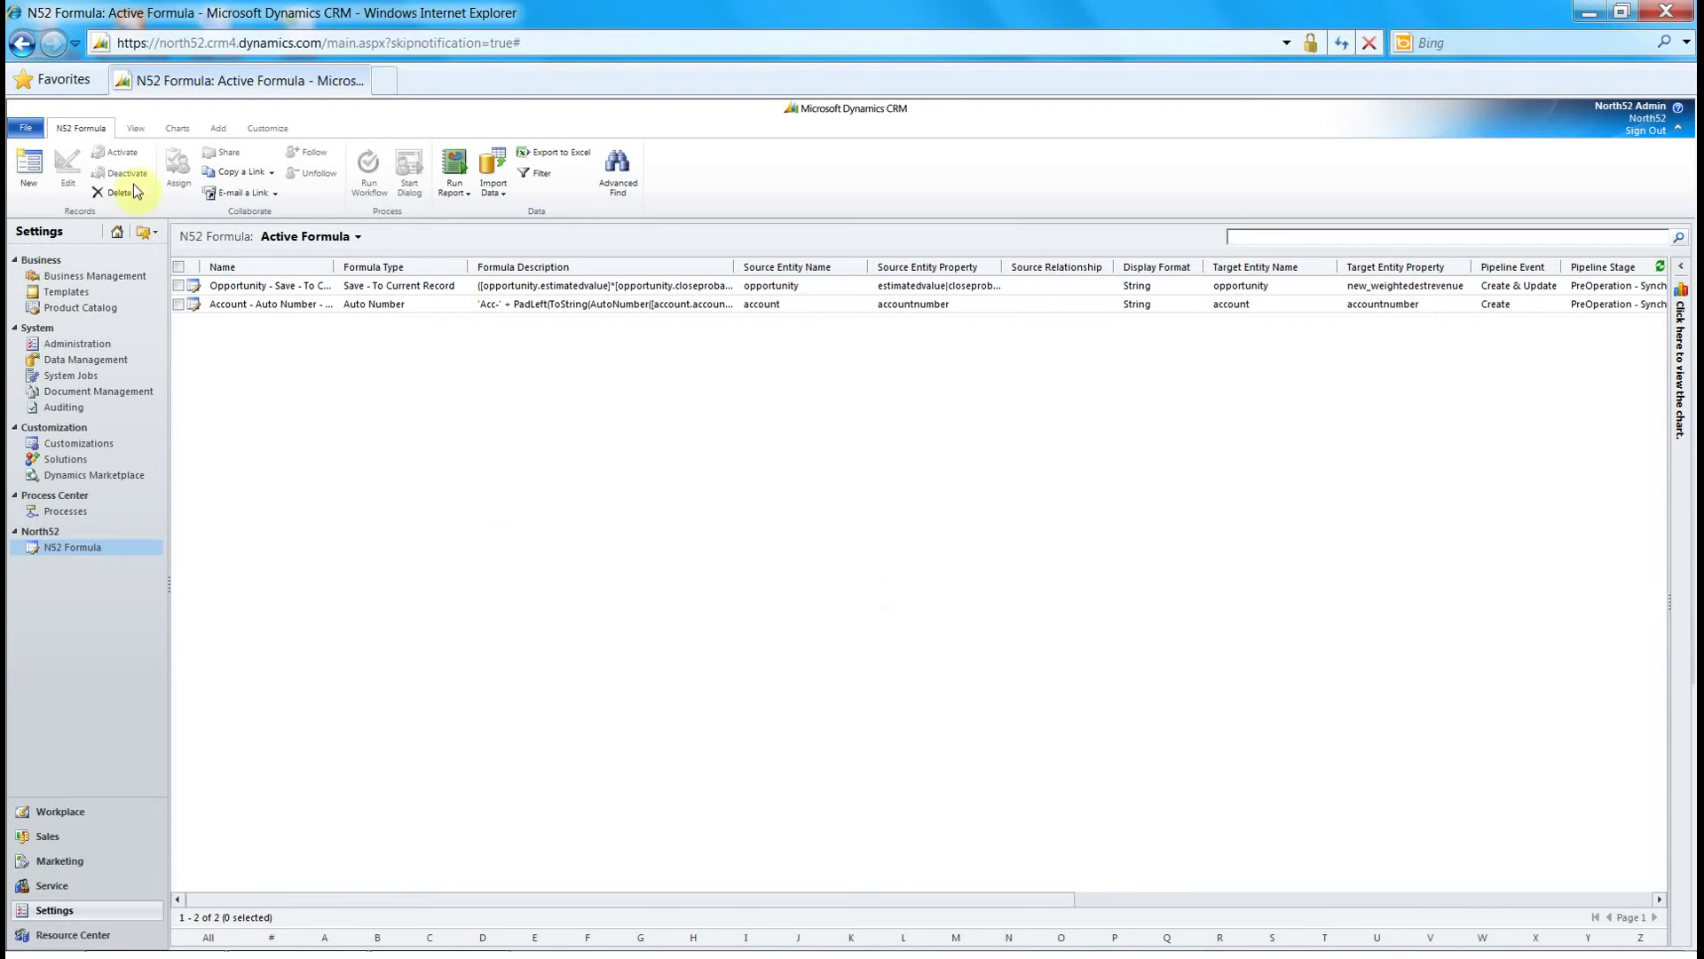
- Create a new N52 Formula with formula type Workflow and source entity Opportunity
left_click(24, 169)
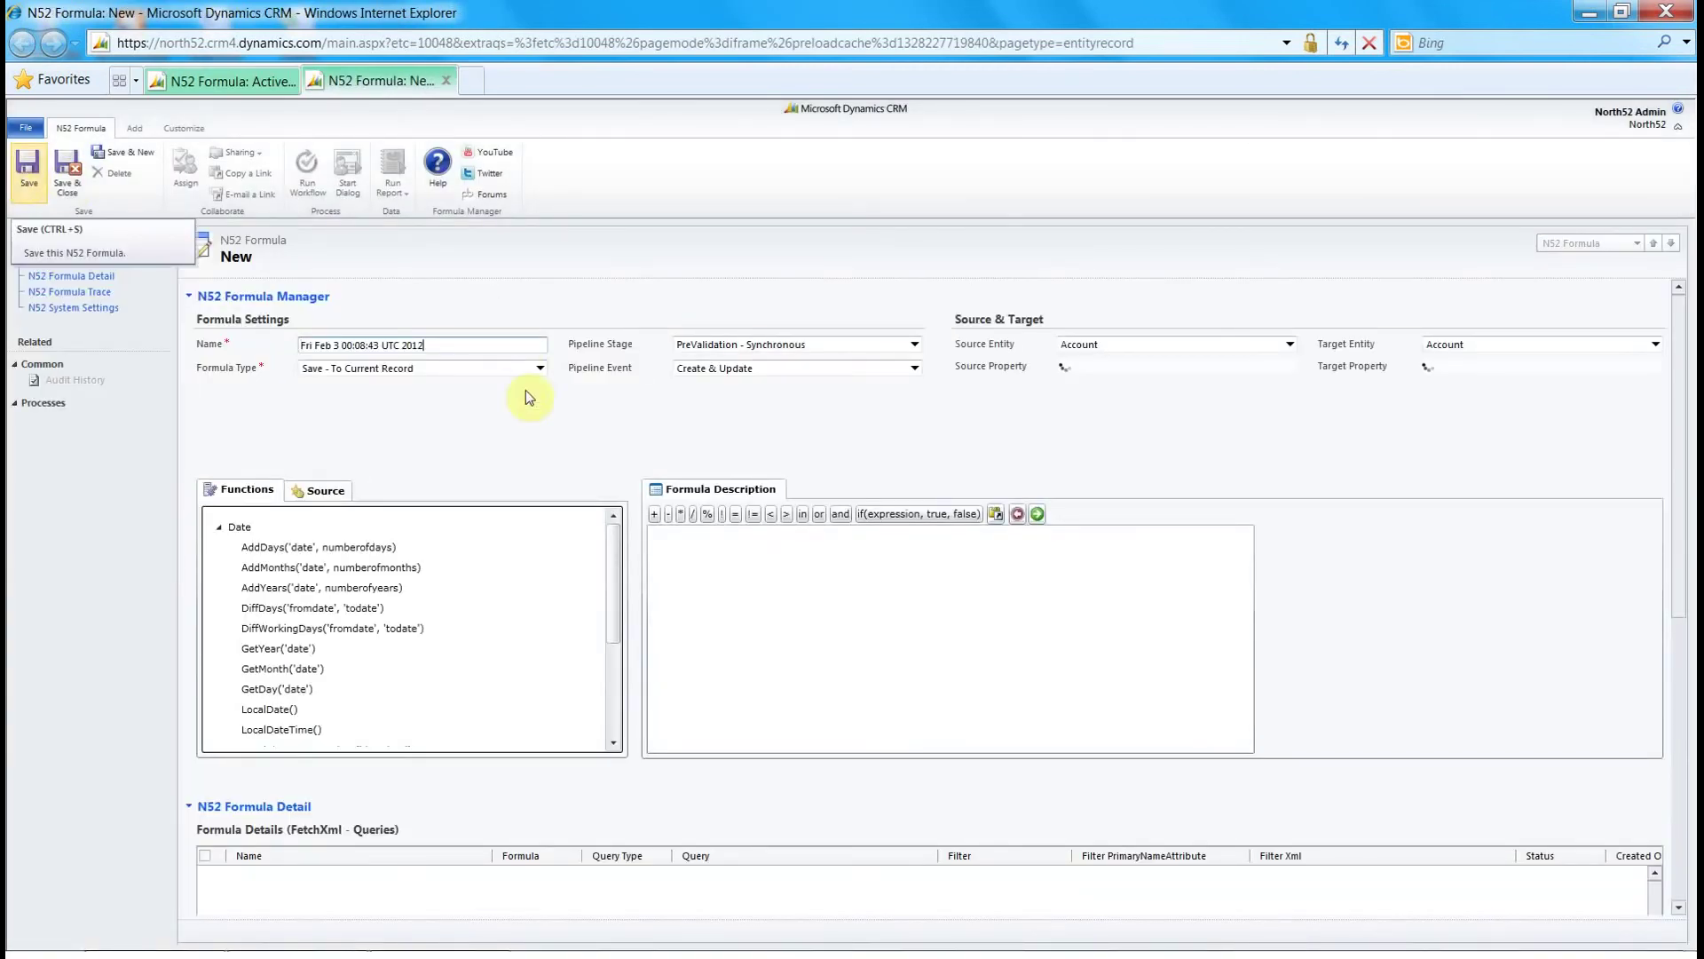
left_click(461, 344)
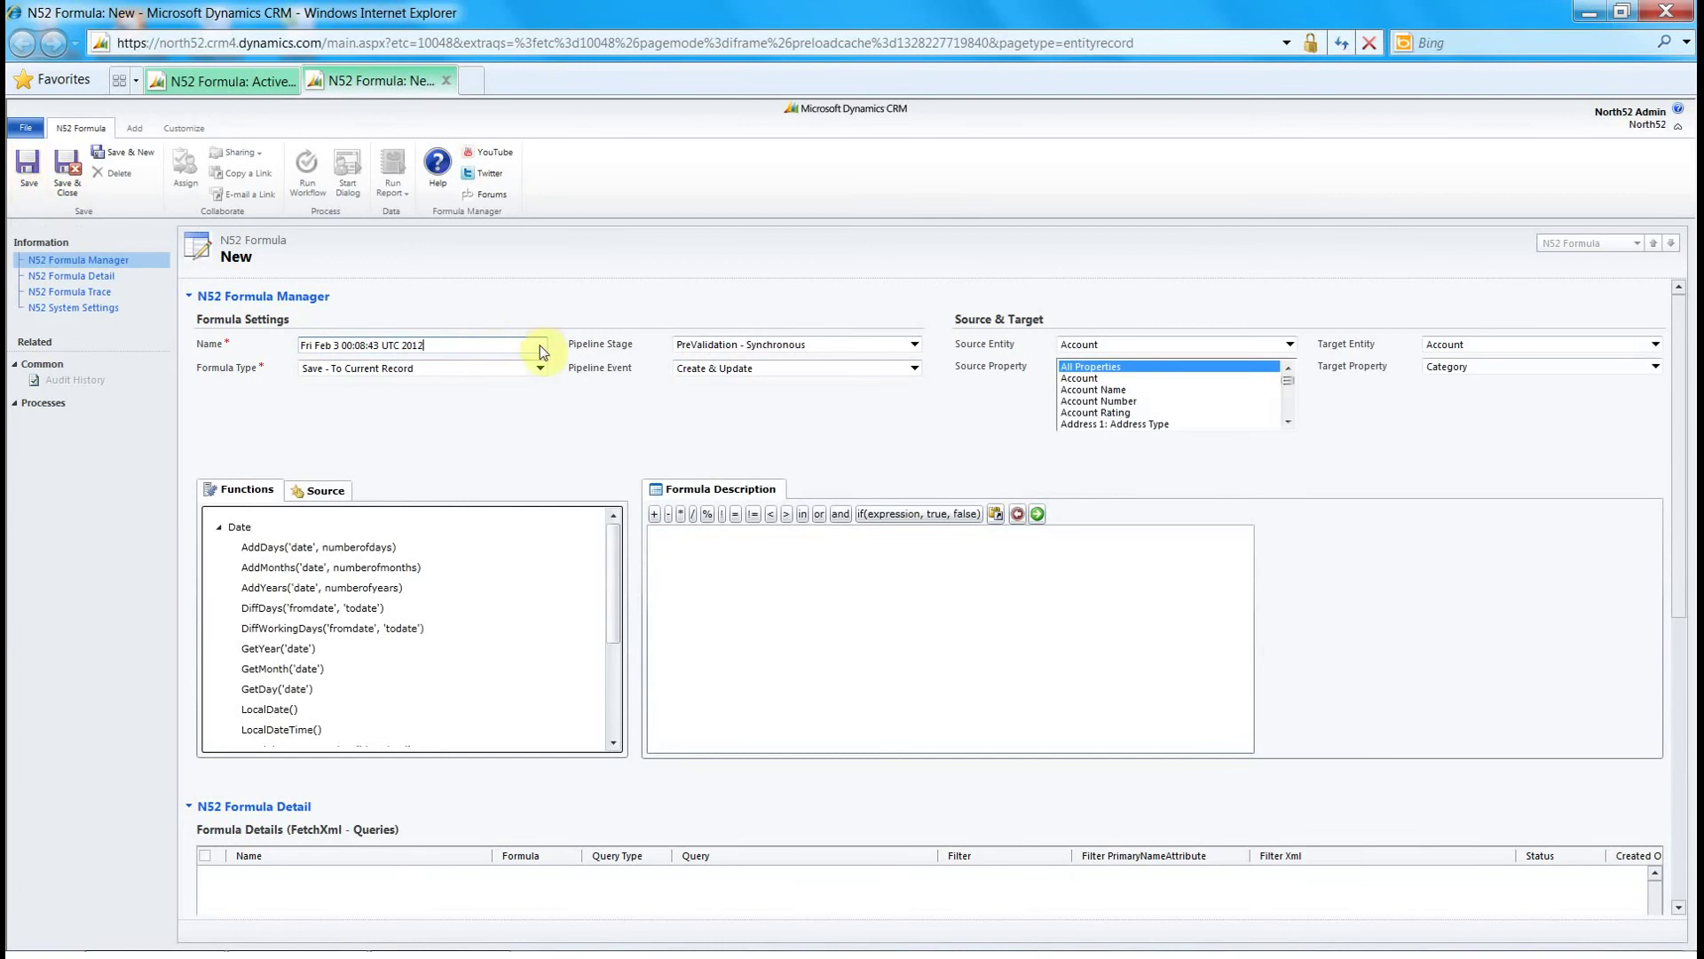
left_click(541, 368)
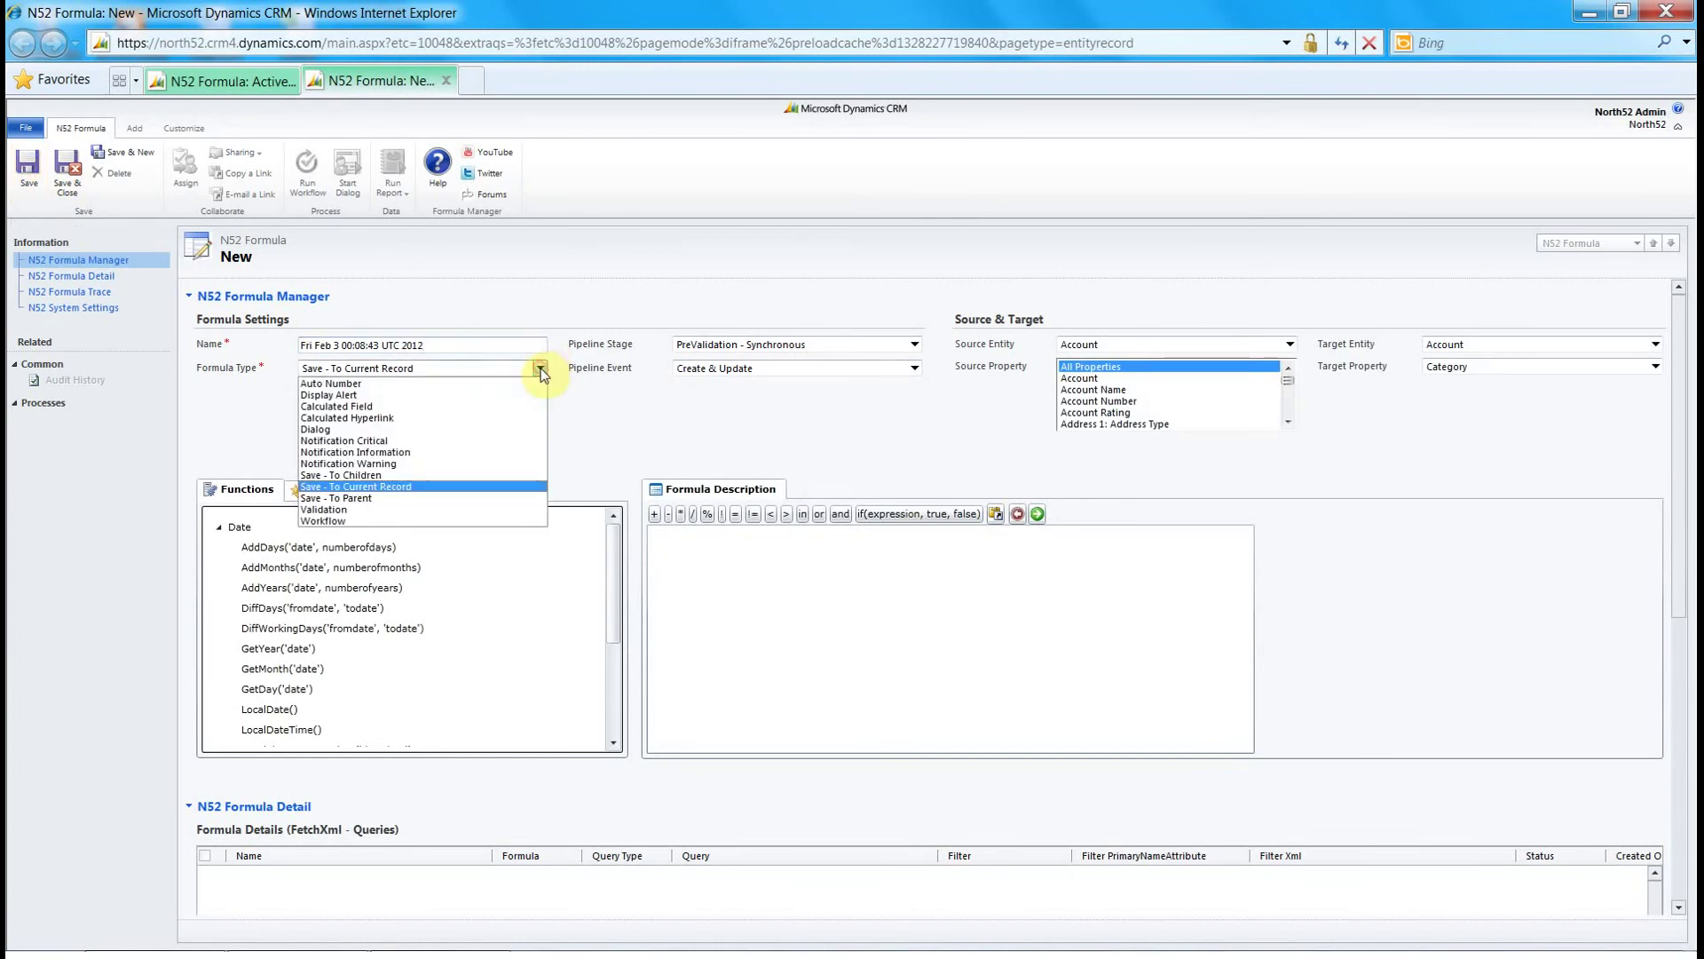
left_click(399, 521)
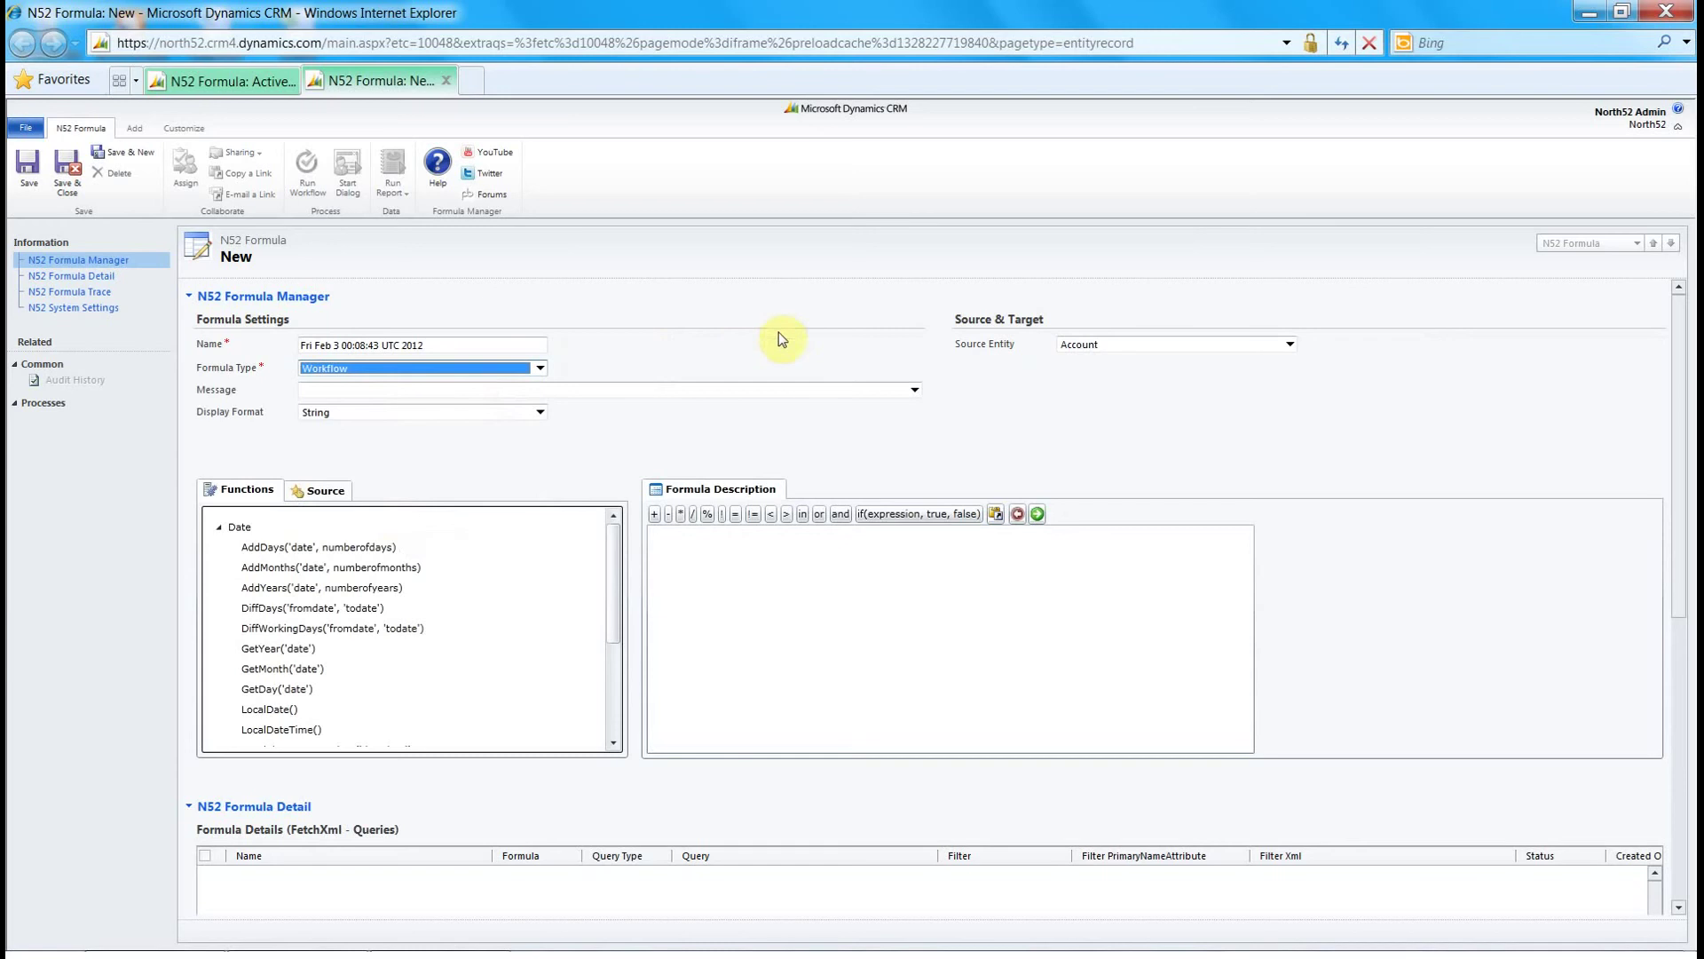
left_click(1290, 345)
left_click_drag(1292, 380, 1292, 524)
left_click(1219, 460)
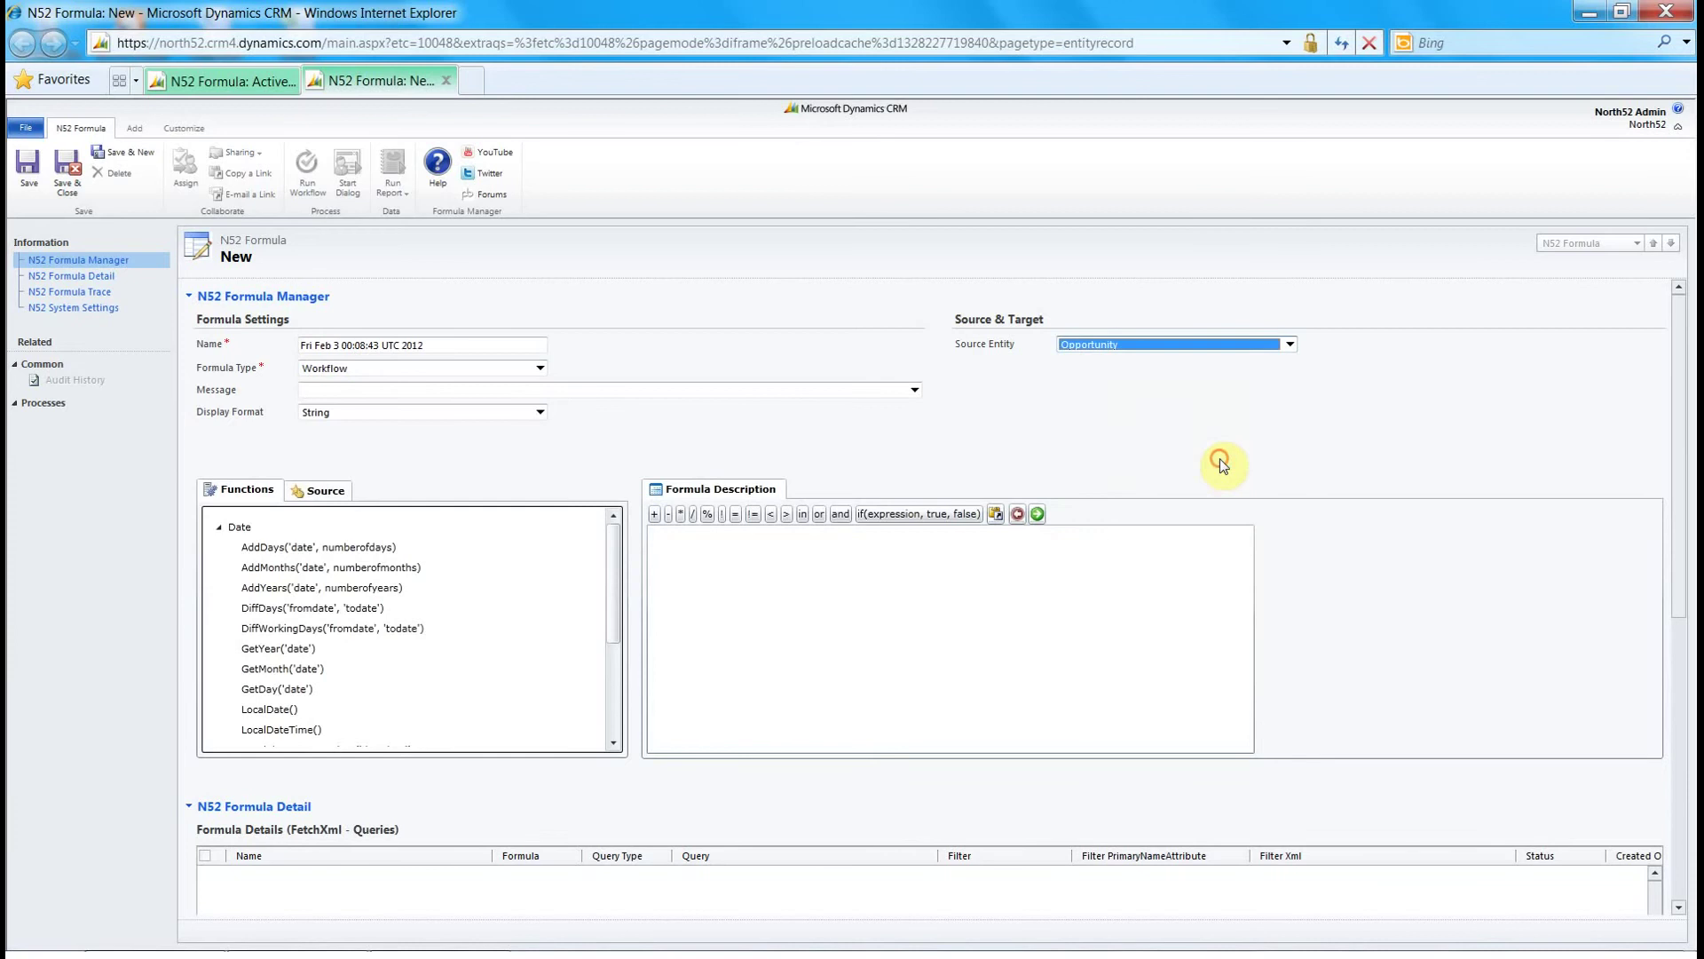
- Insert the DiffWorkingDays function in the formula description and replace its 'fromdate' placeholder with the Opportunity's Created On field
left_click(776, 556)
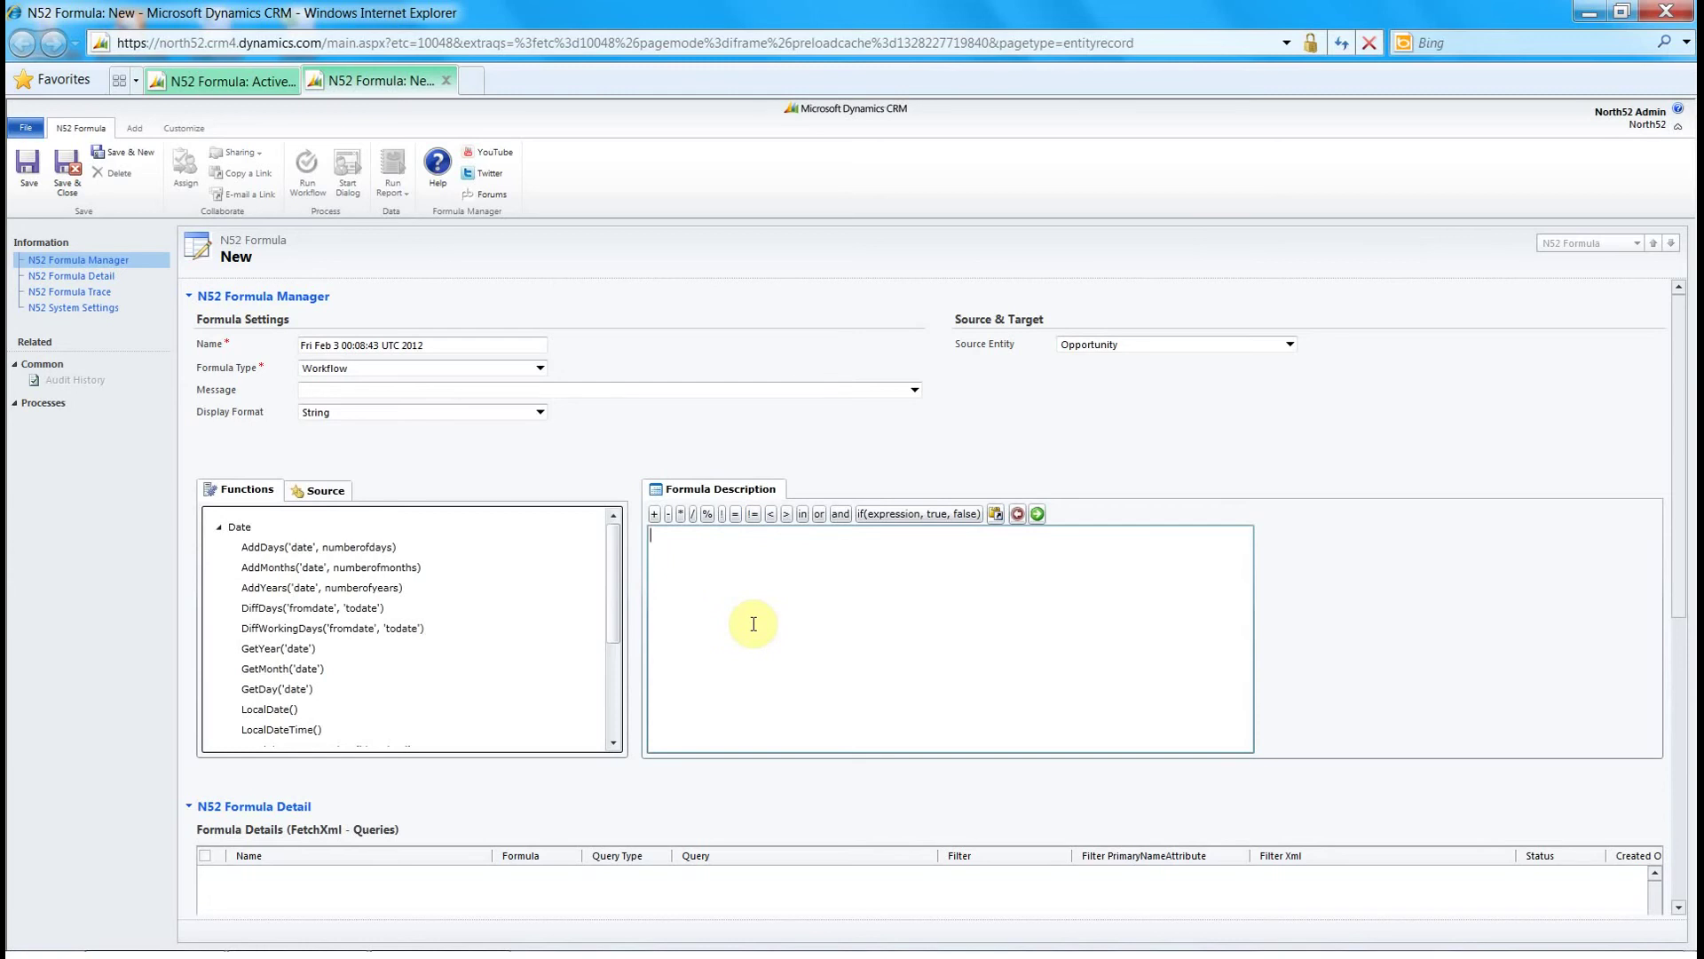
double_click(327, 634)
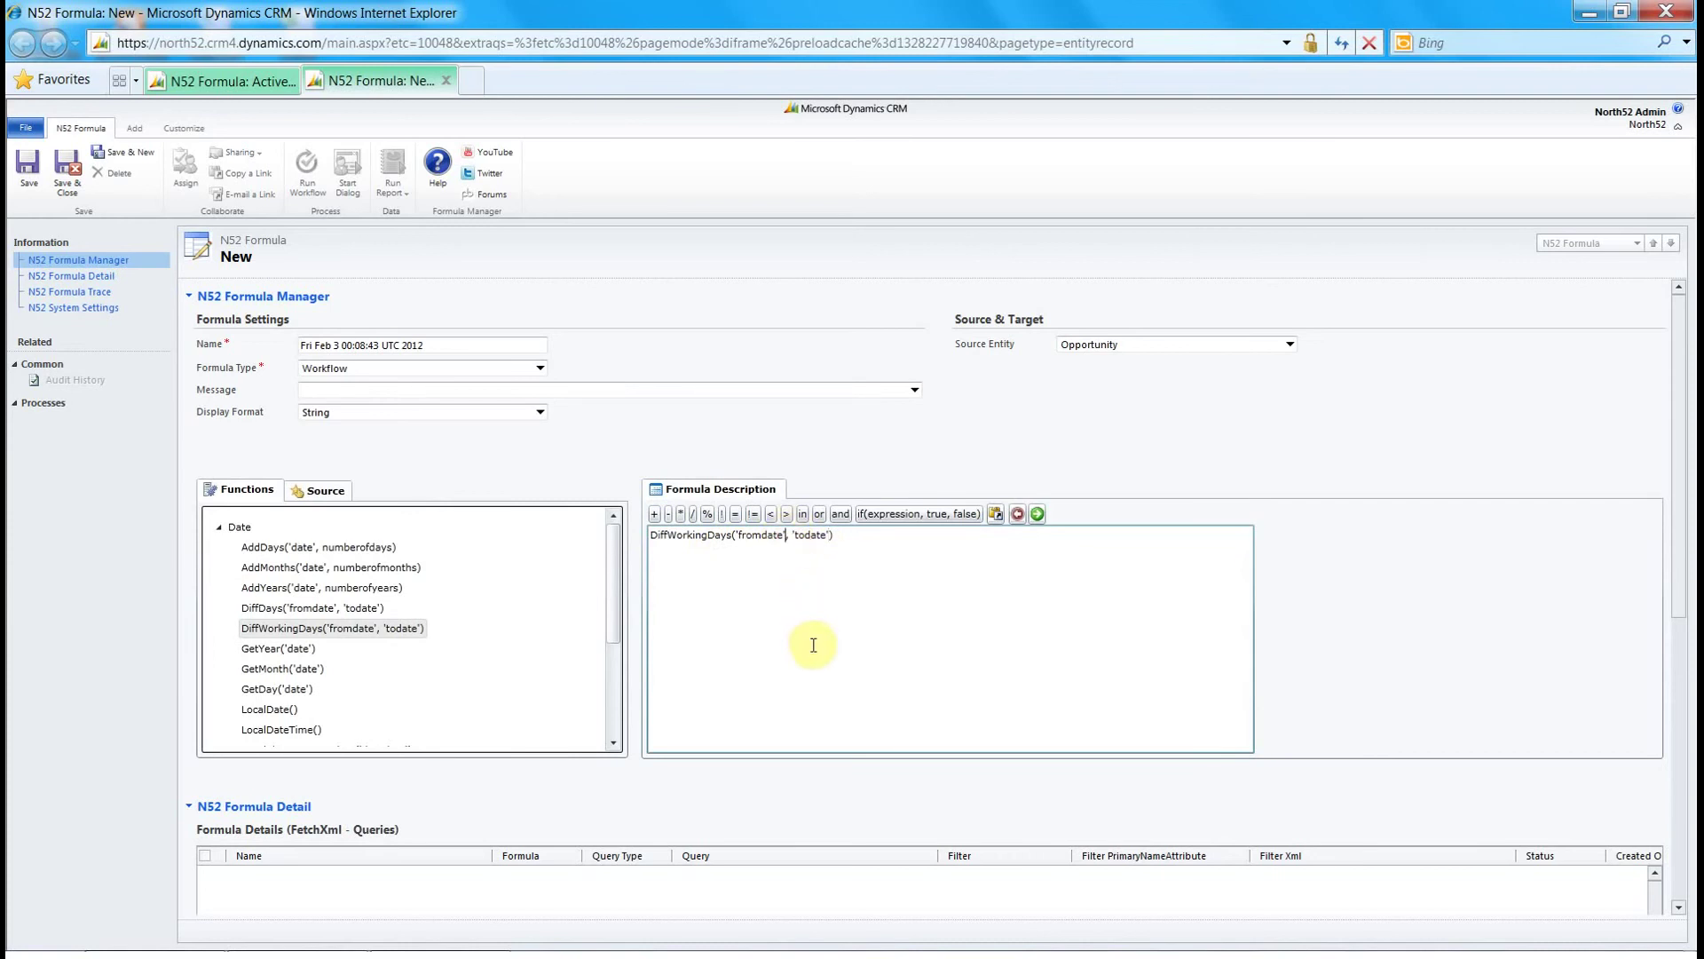
key("BackSpace")
key("BackSpace")
key("BackSpace")
key("BackSpace")
key("BackSpace")
key("BackSpace")
key("BackSpace")
key("BackSpace")
key("BackSpace")
left_click(344, 492)
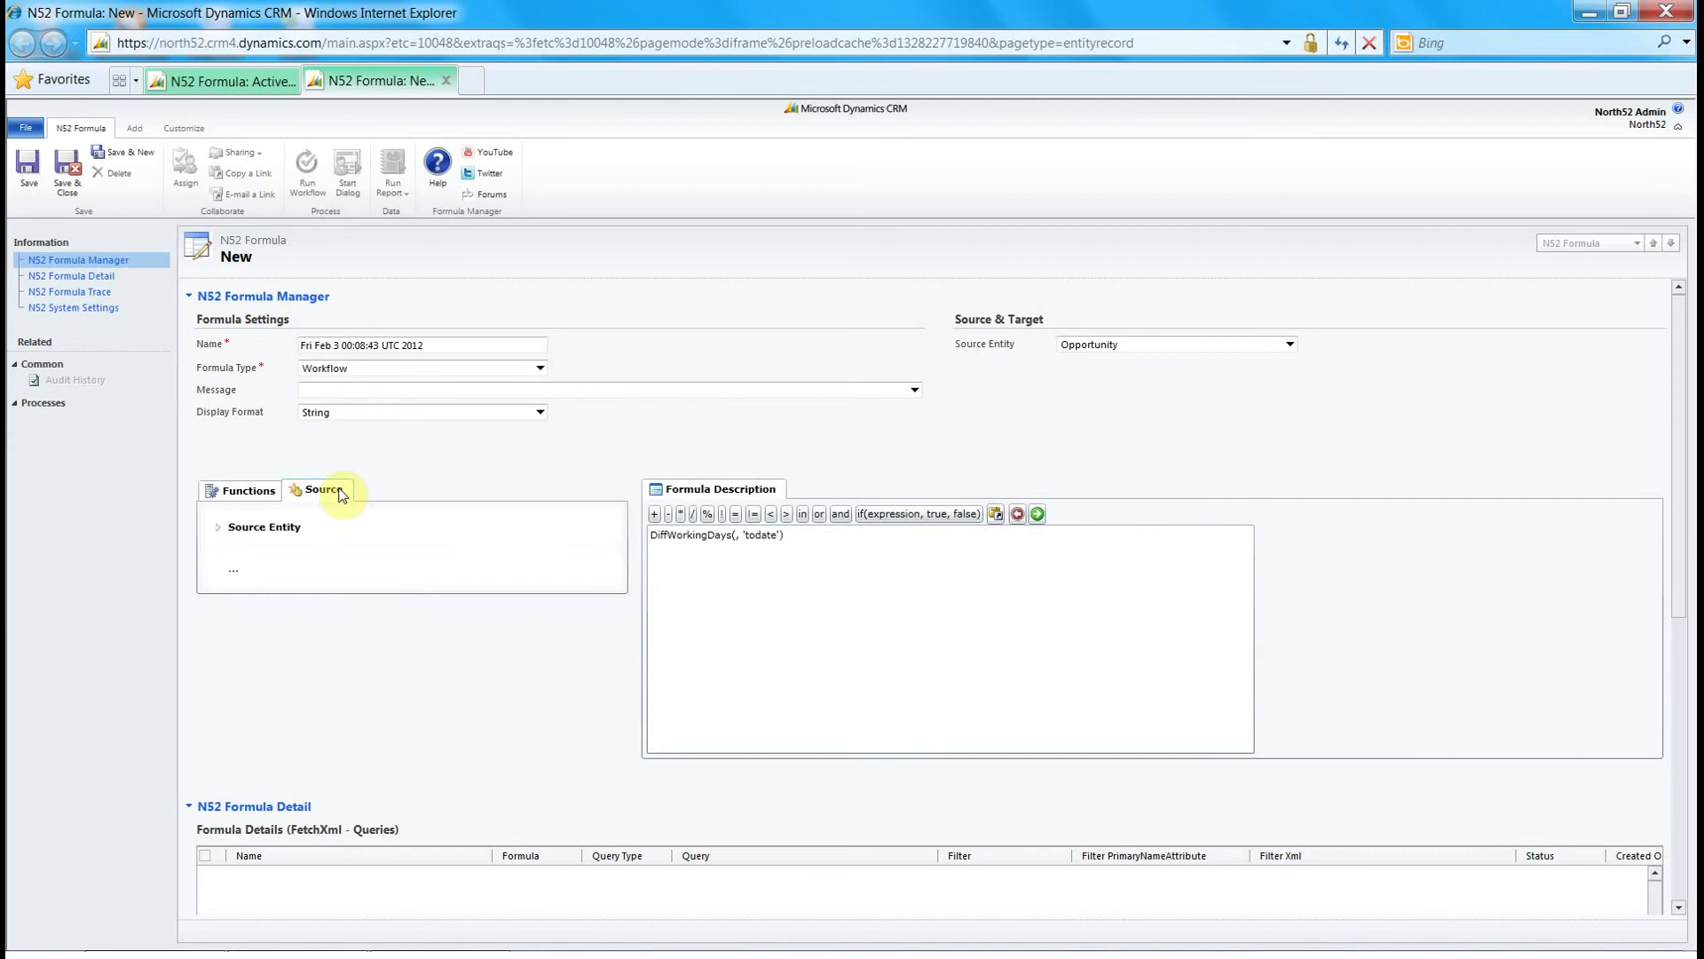
left_click(218, 527)
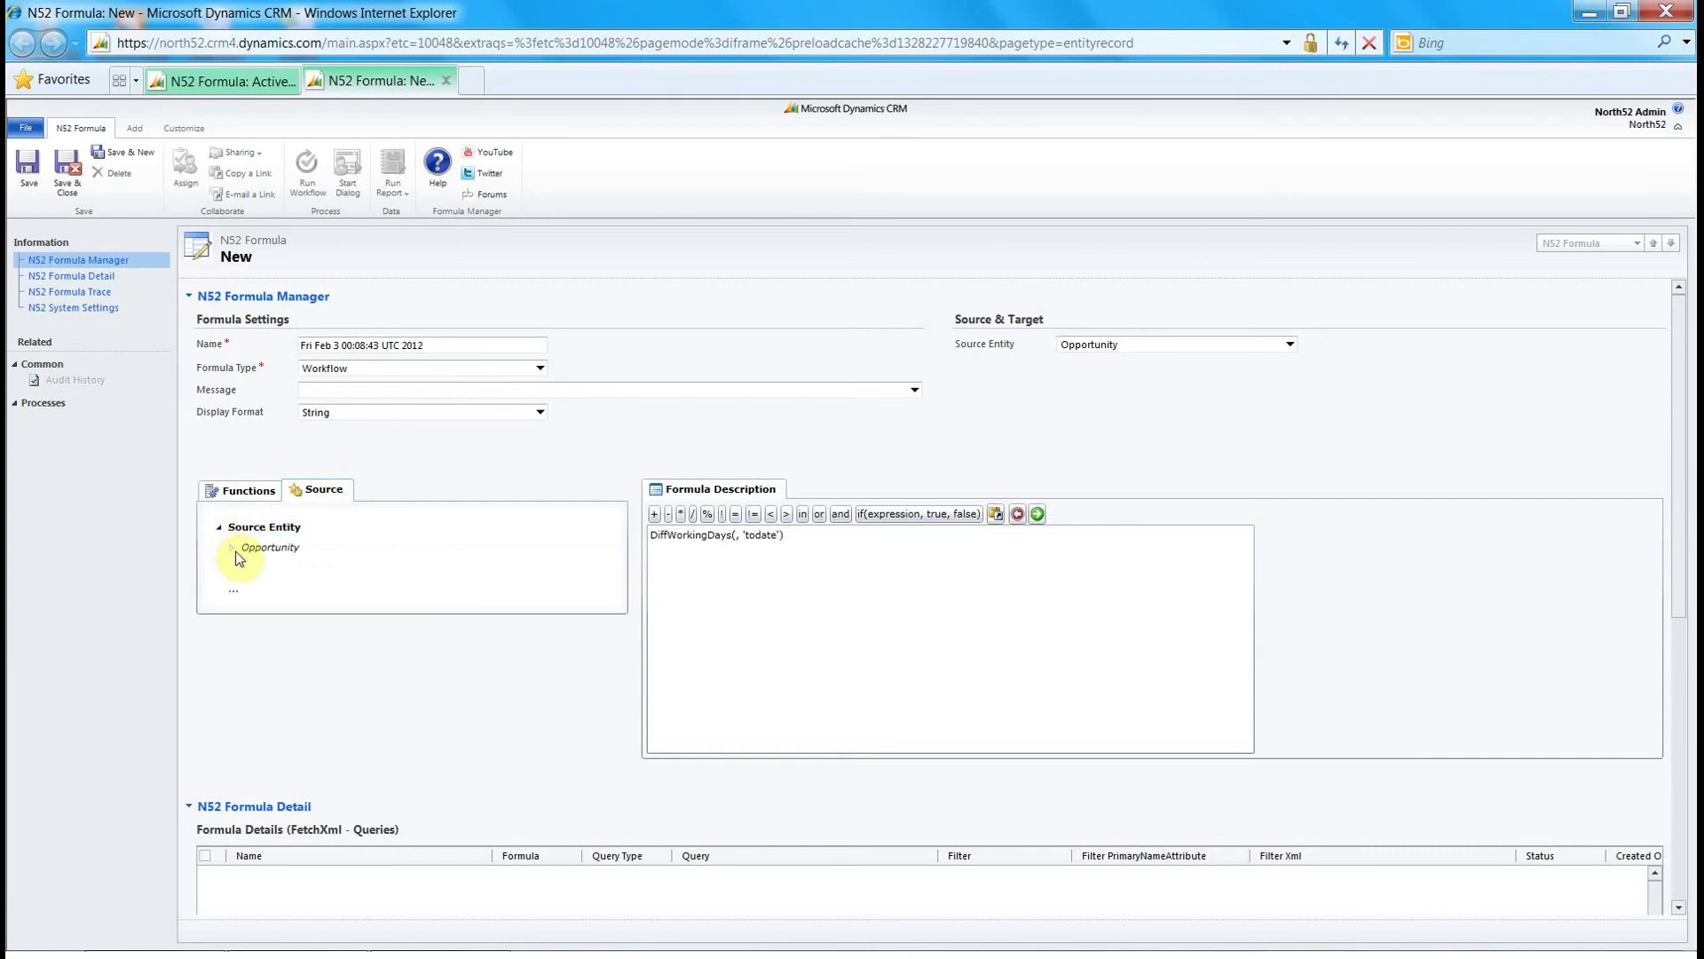
left_click(234, 550)
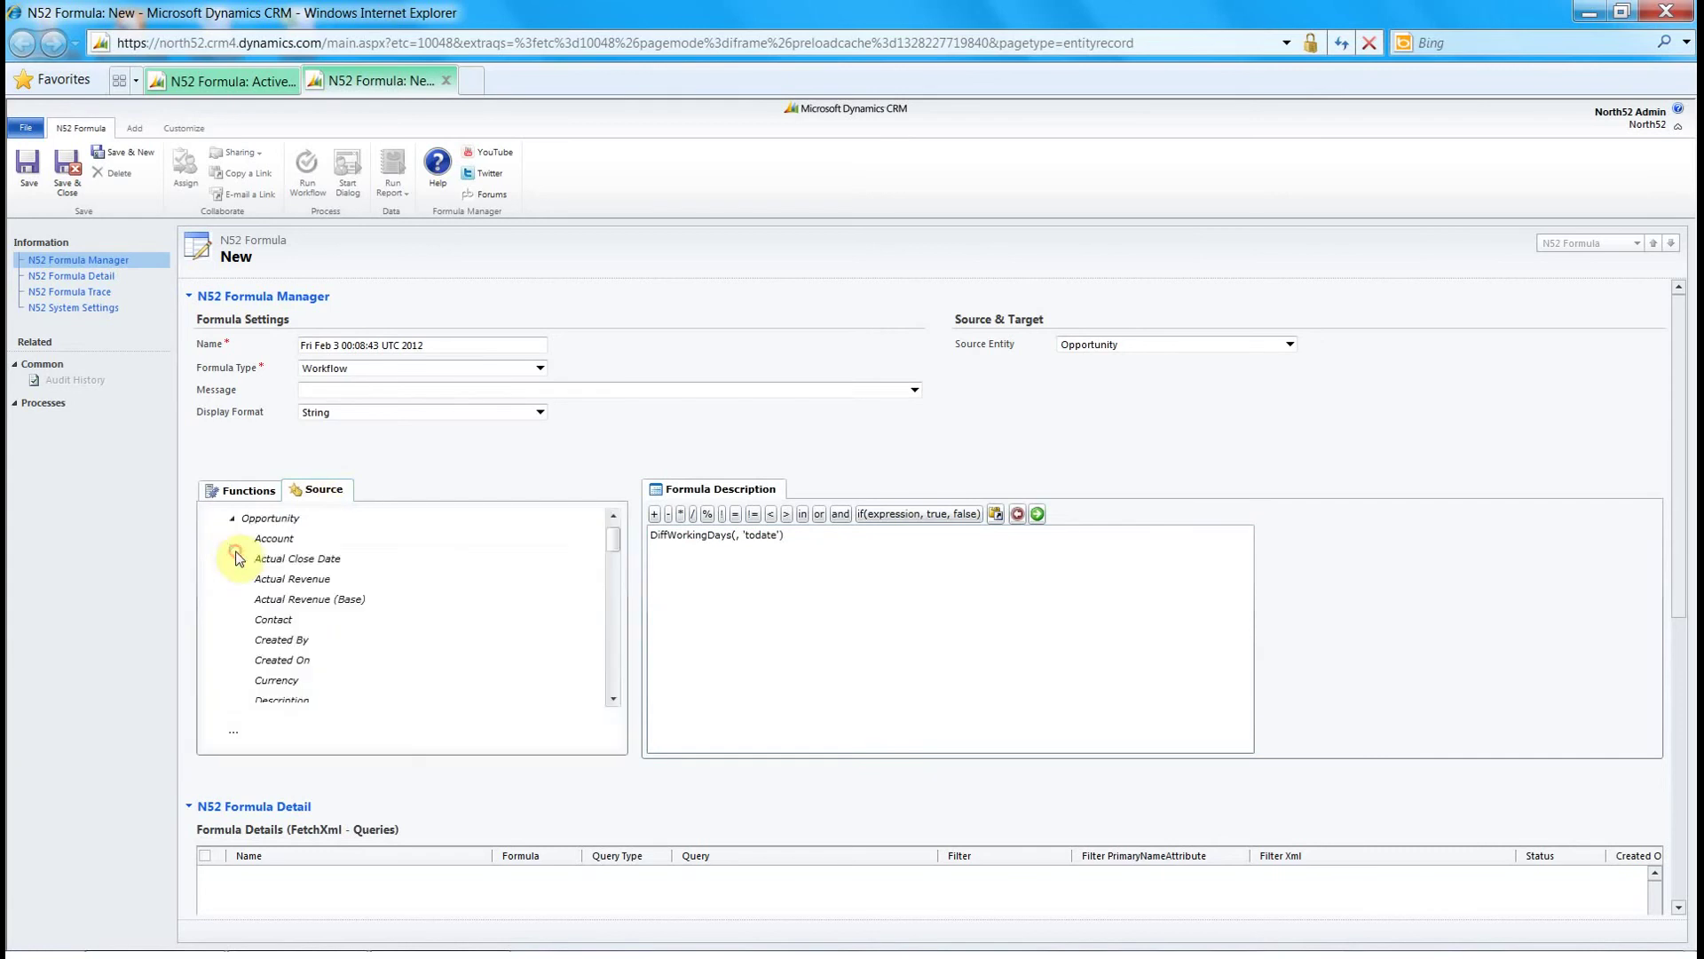
double_click(296, 662)
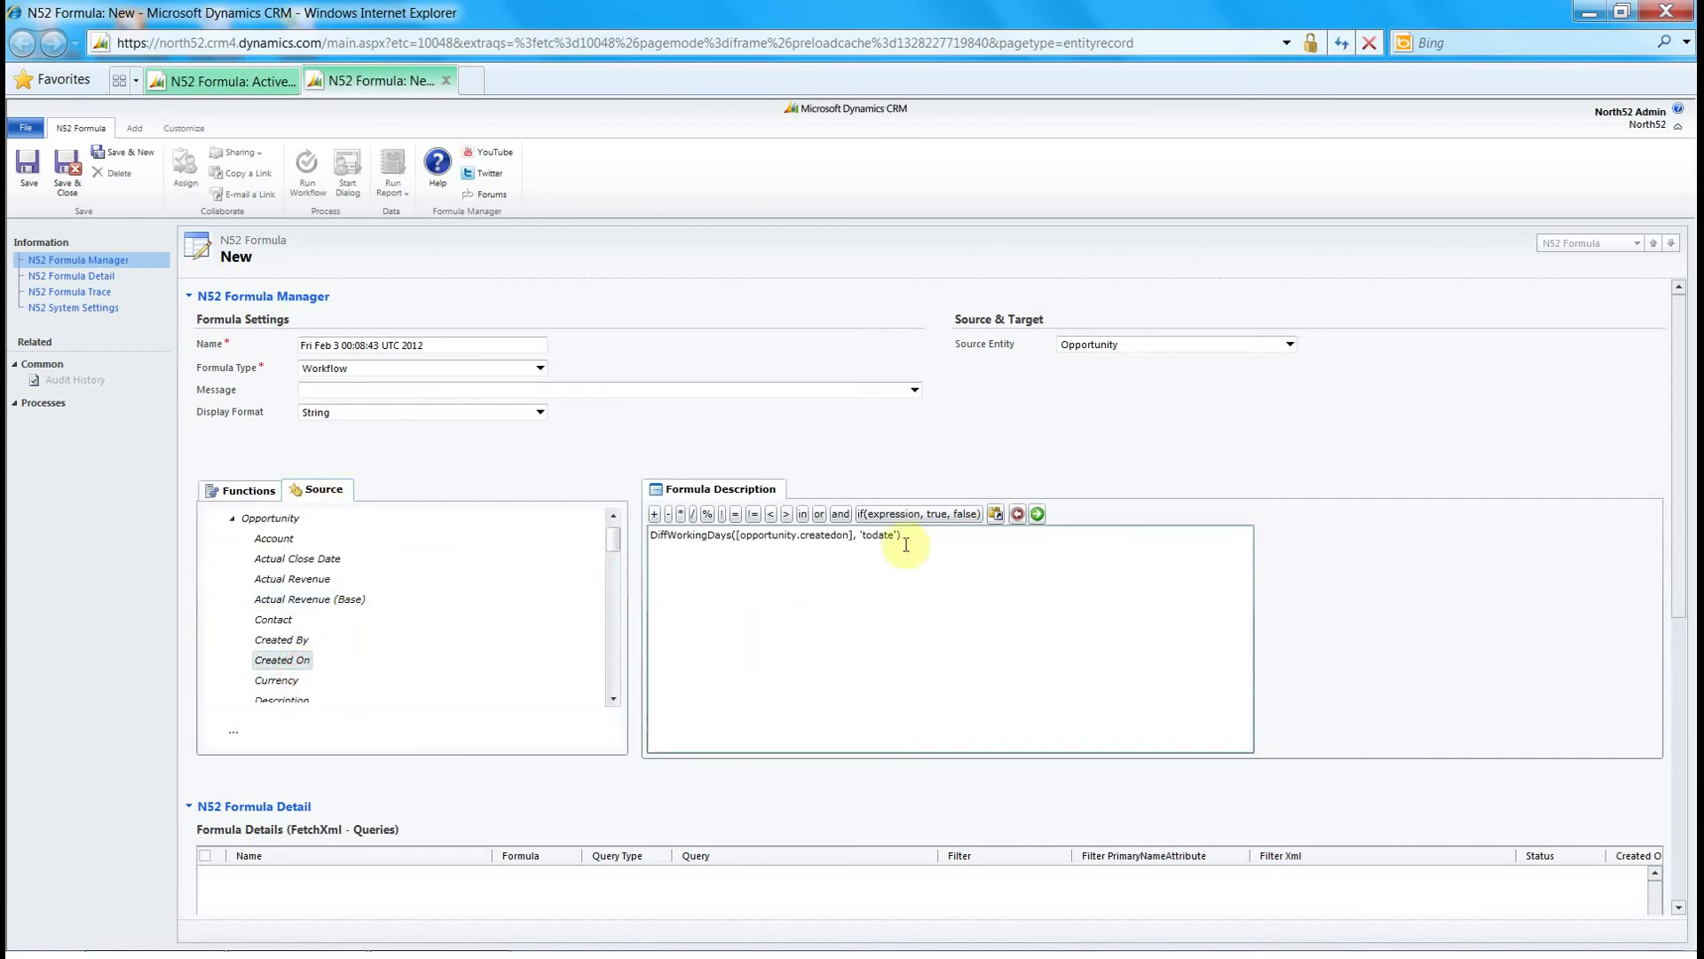
- Replace the 'todate' placeholder in DiffWorkingDays with the Opportunity's Est. Close Date field
key("BackSpace")
key("BackSpace")
key("BackSpace")
key("BackSpace")
key("BackSpace")
key("BackSpace")
key("BackSpace")
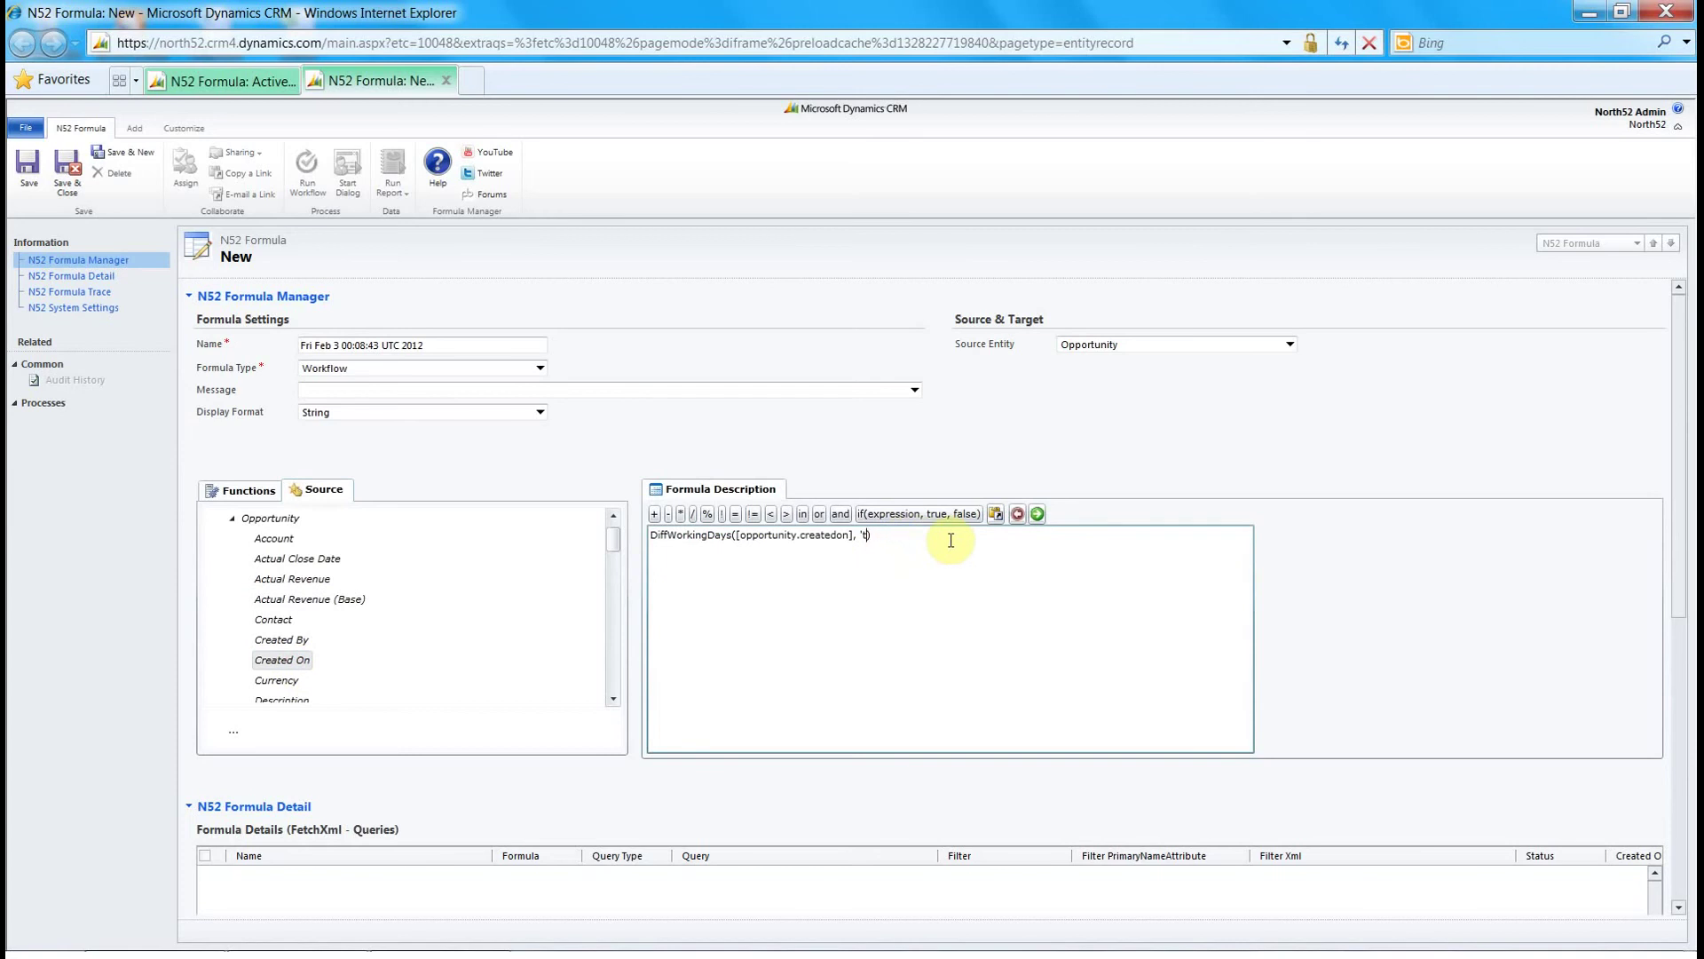
scroll(614, 650, "down", 3)
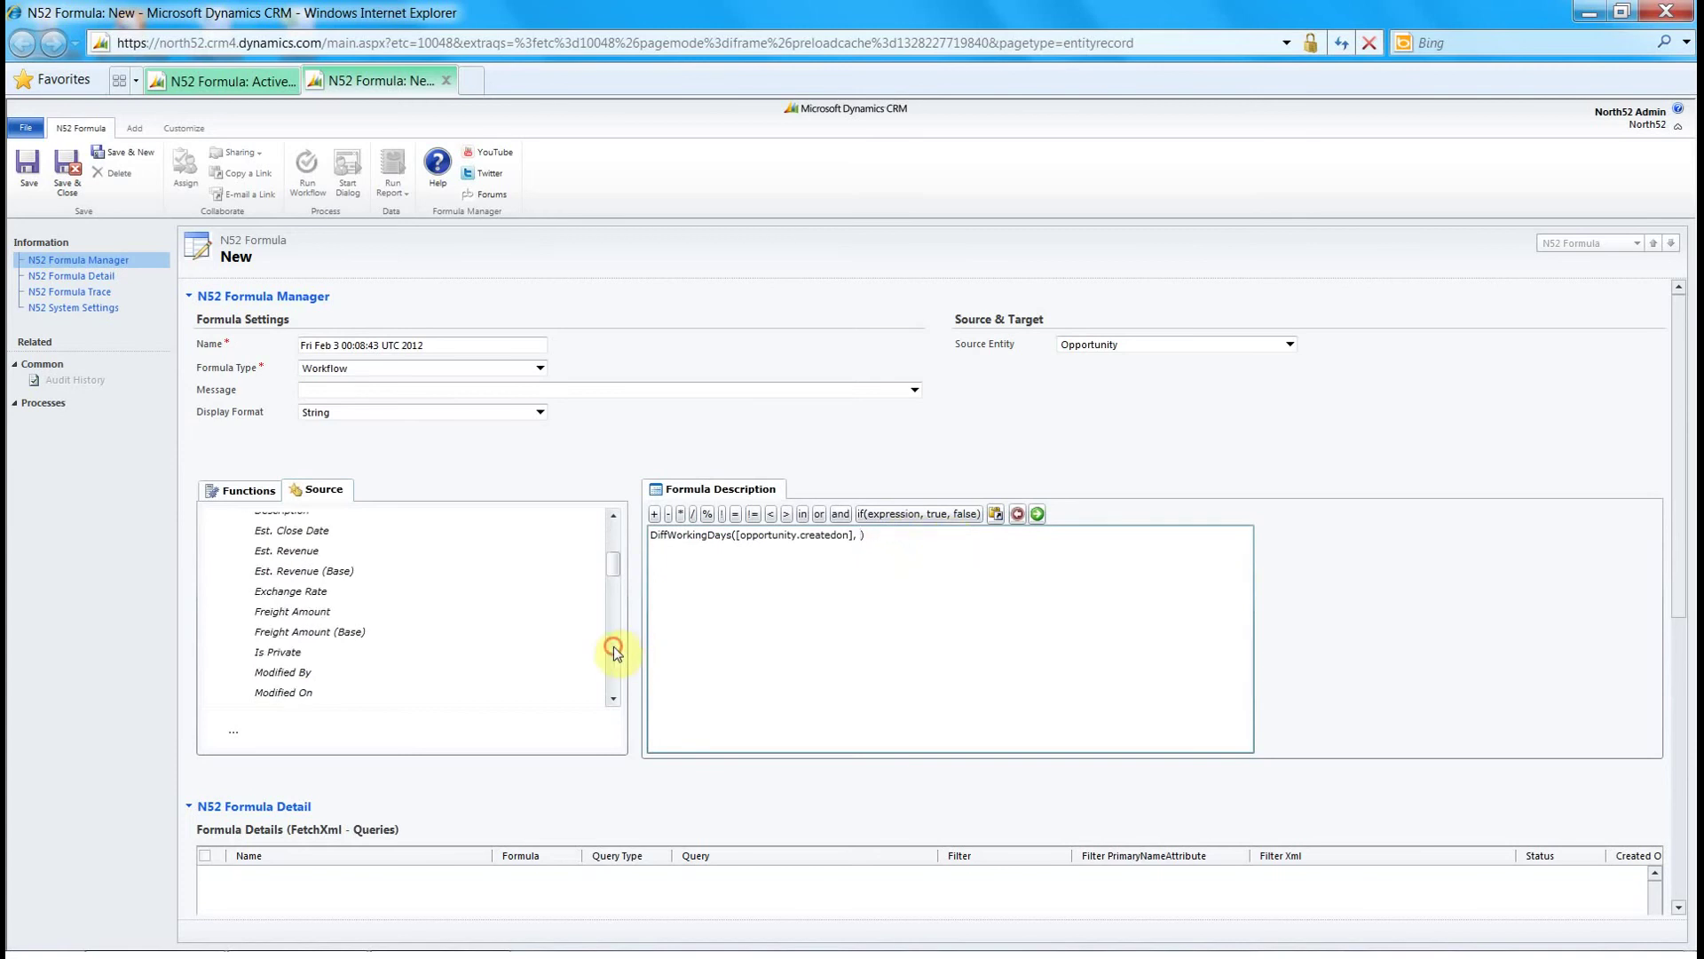
double_click(311, 531)
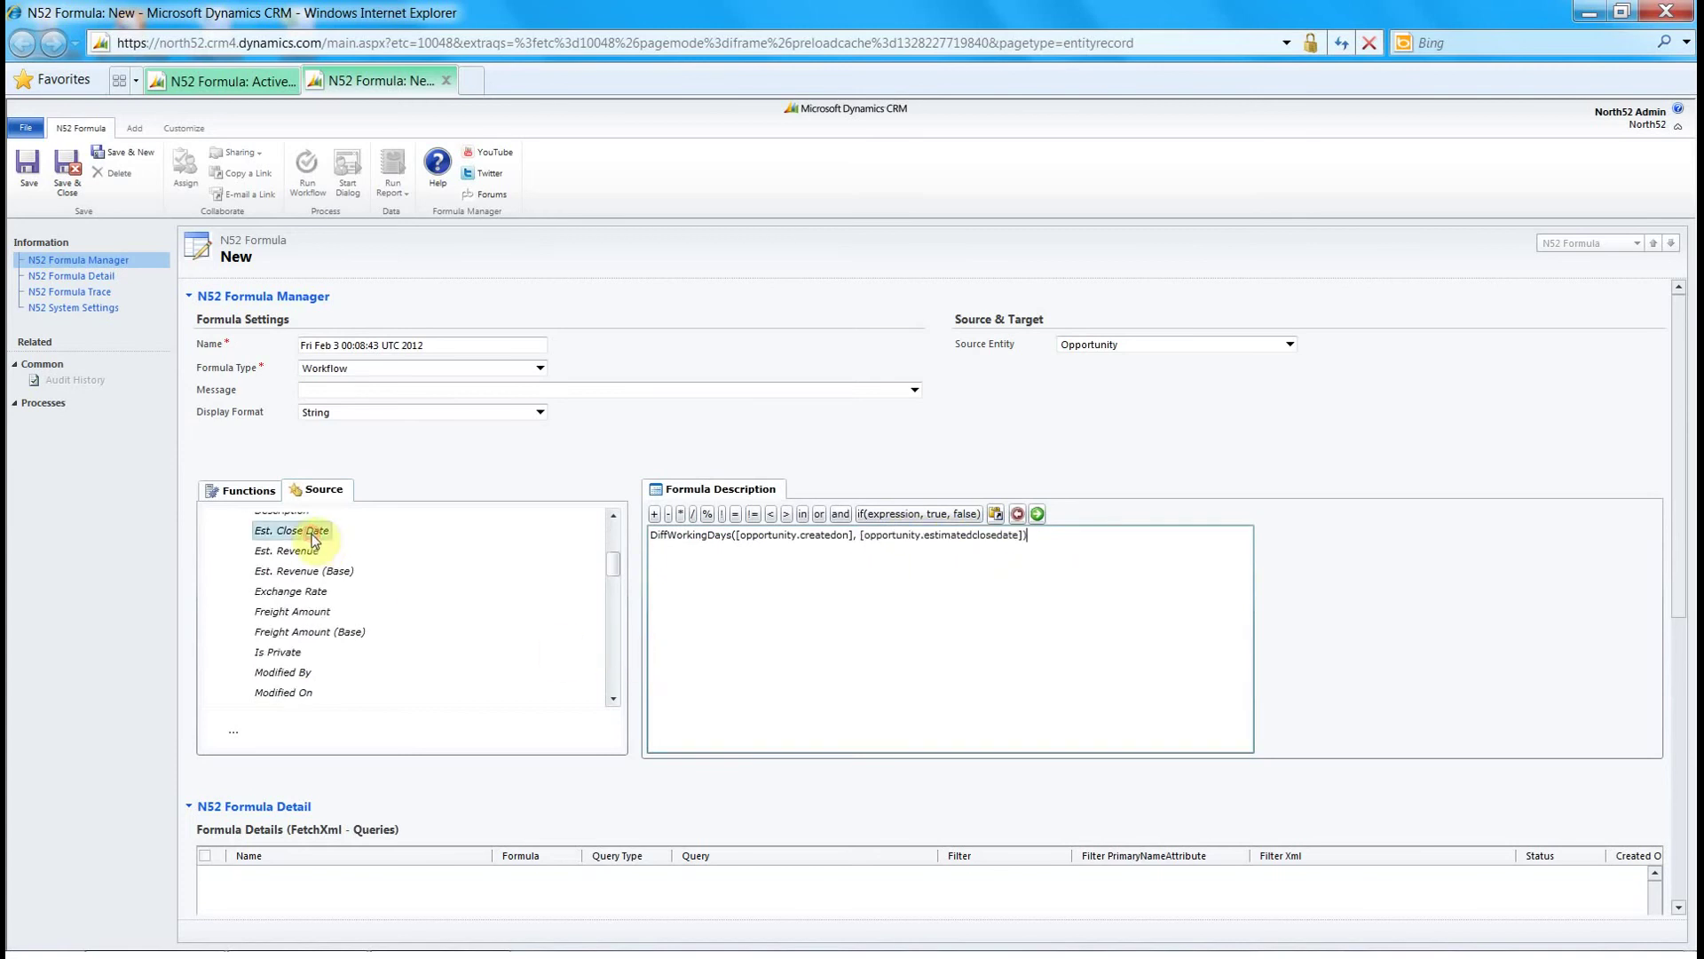
- Save the formula and copy its full name from the Name field
left_click(27, 176)
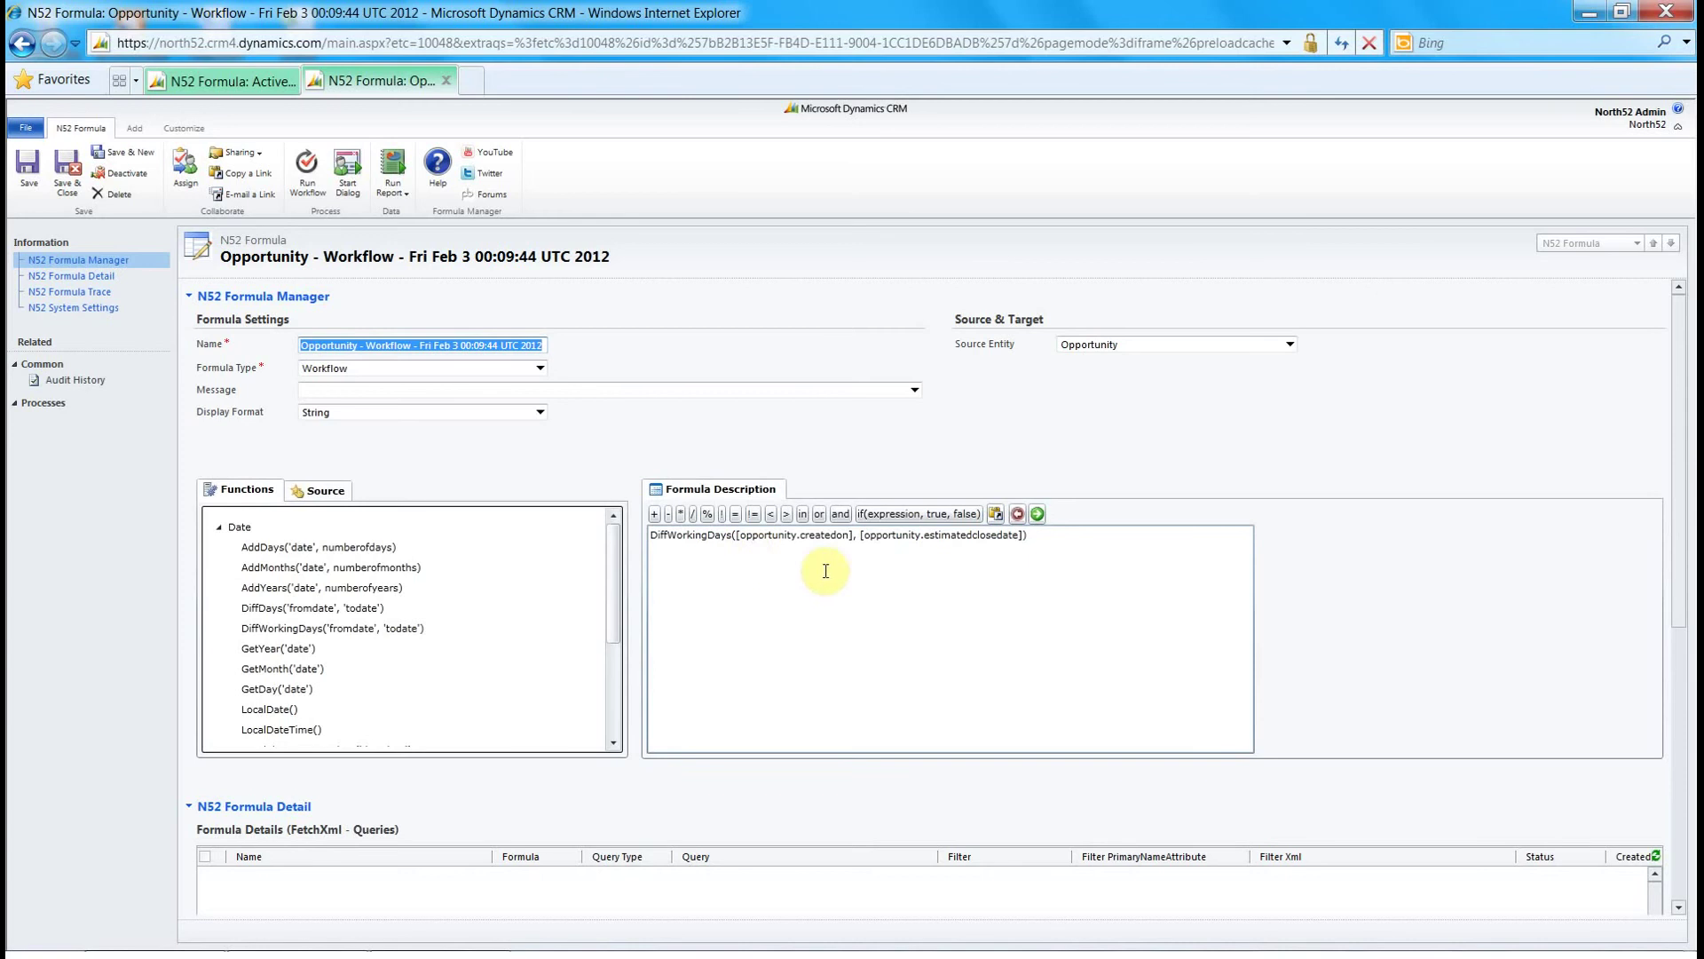
right_click(444, 351)
left_click(504, 407)
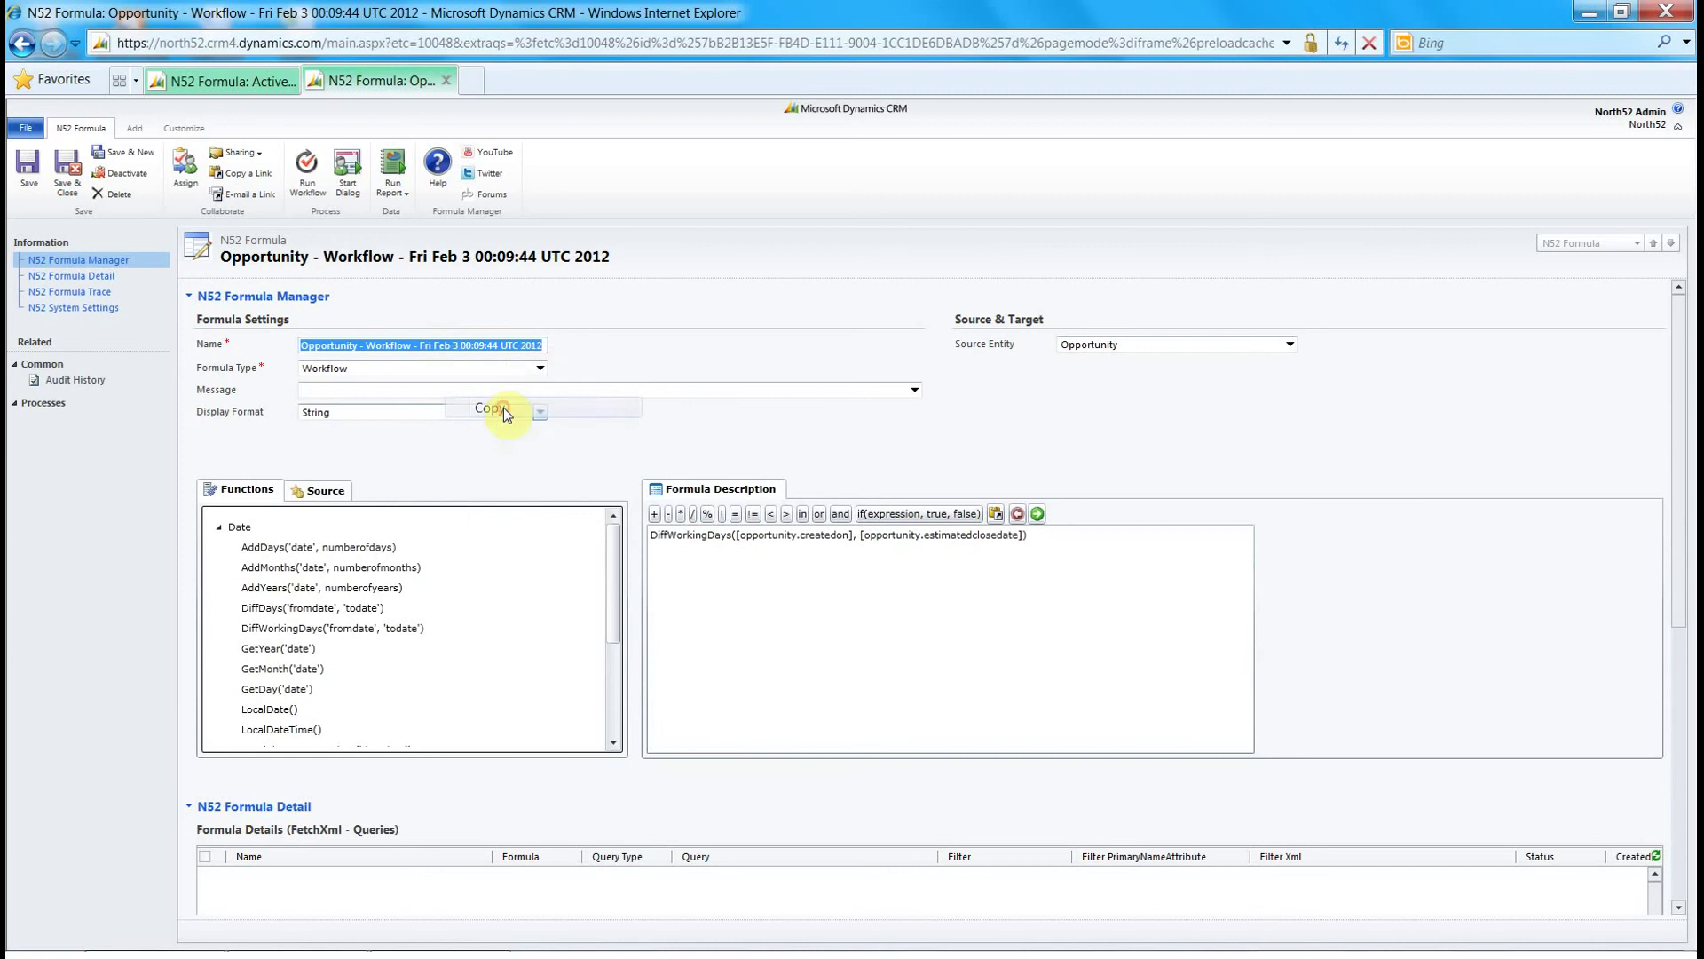
- Create a new blank process named "Calc working days" for the Opportunity entity with category Workflow
left_click(248, 85)
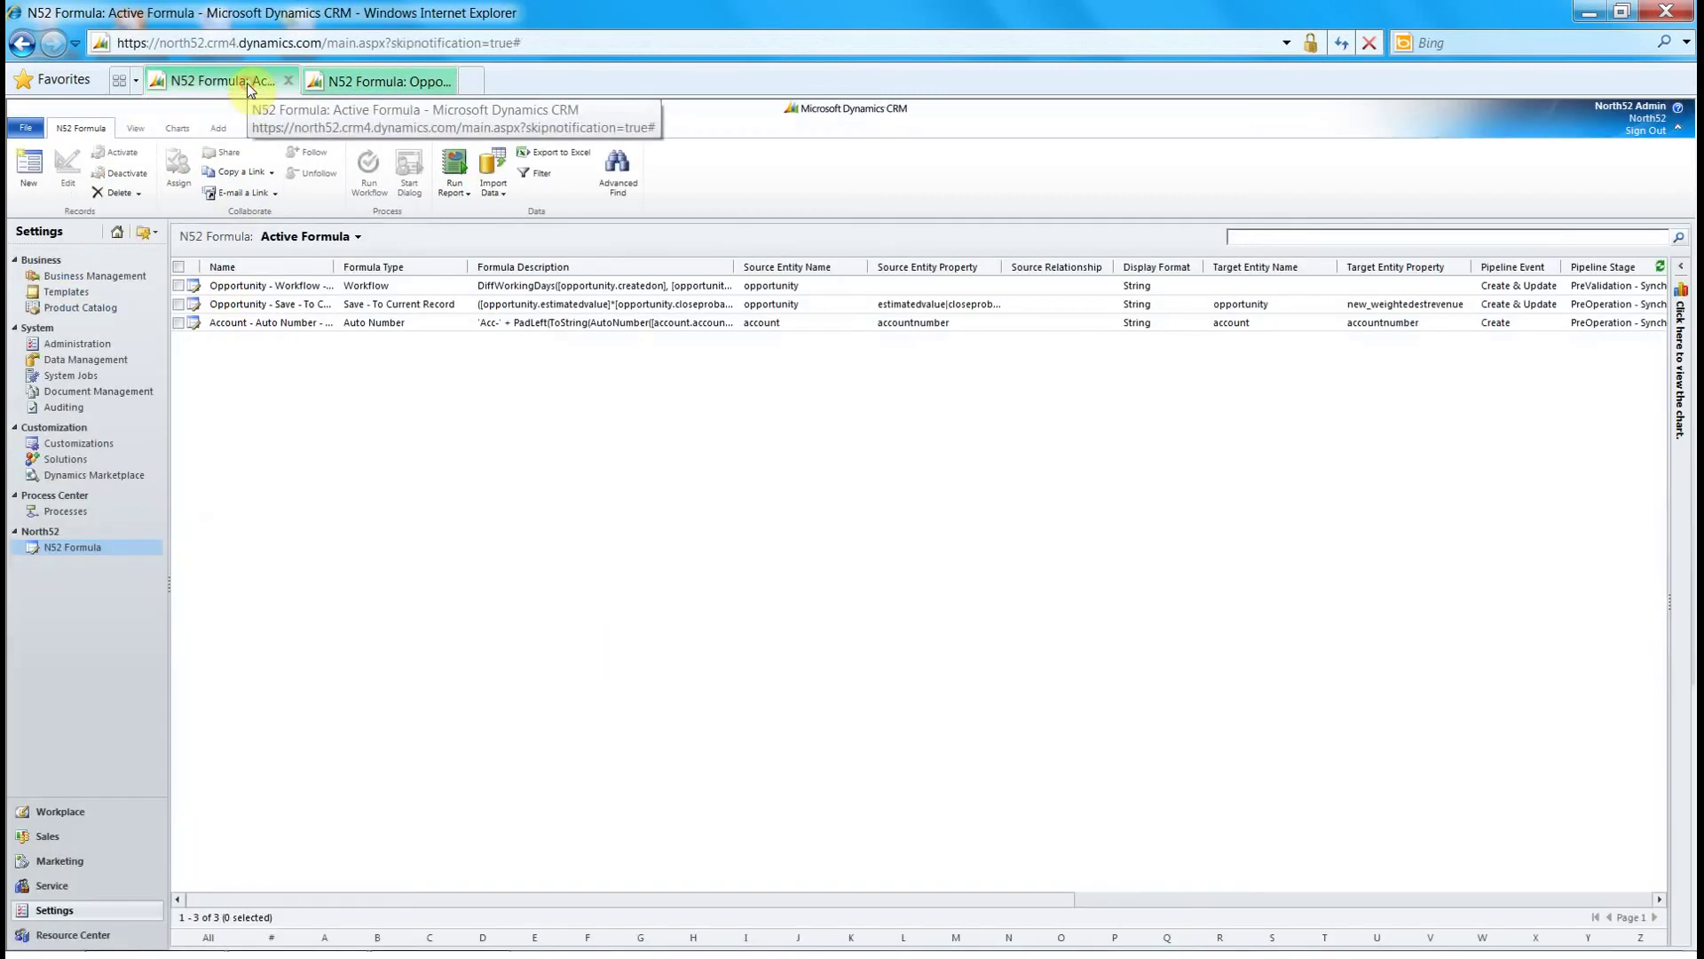
left_click(102, 513)
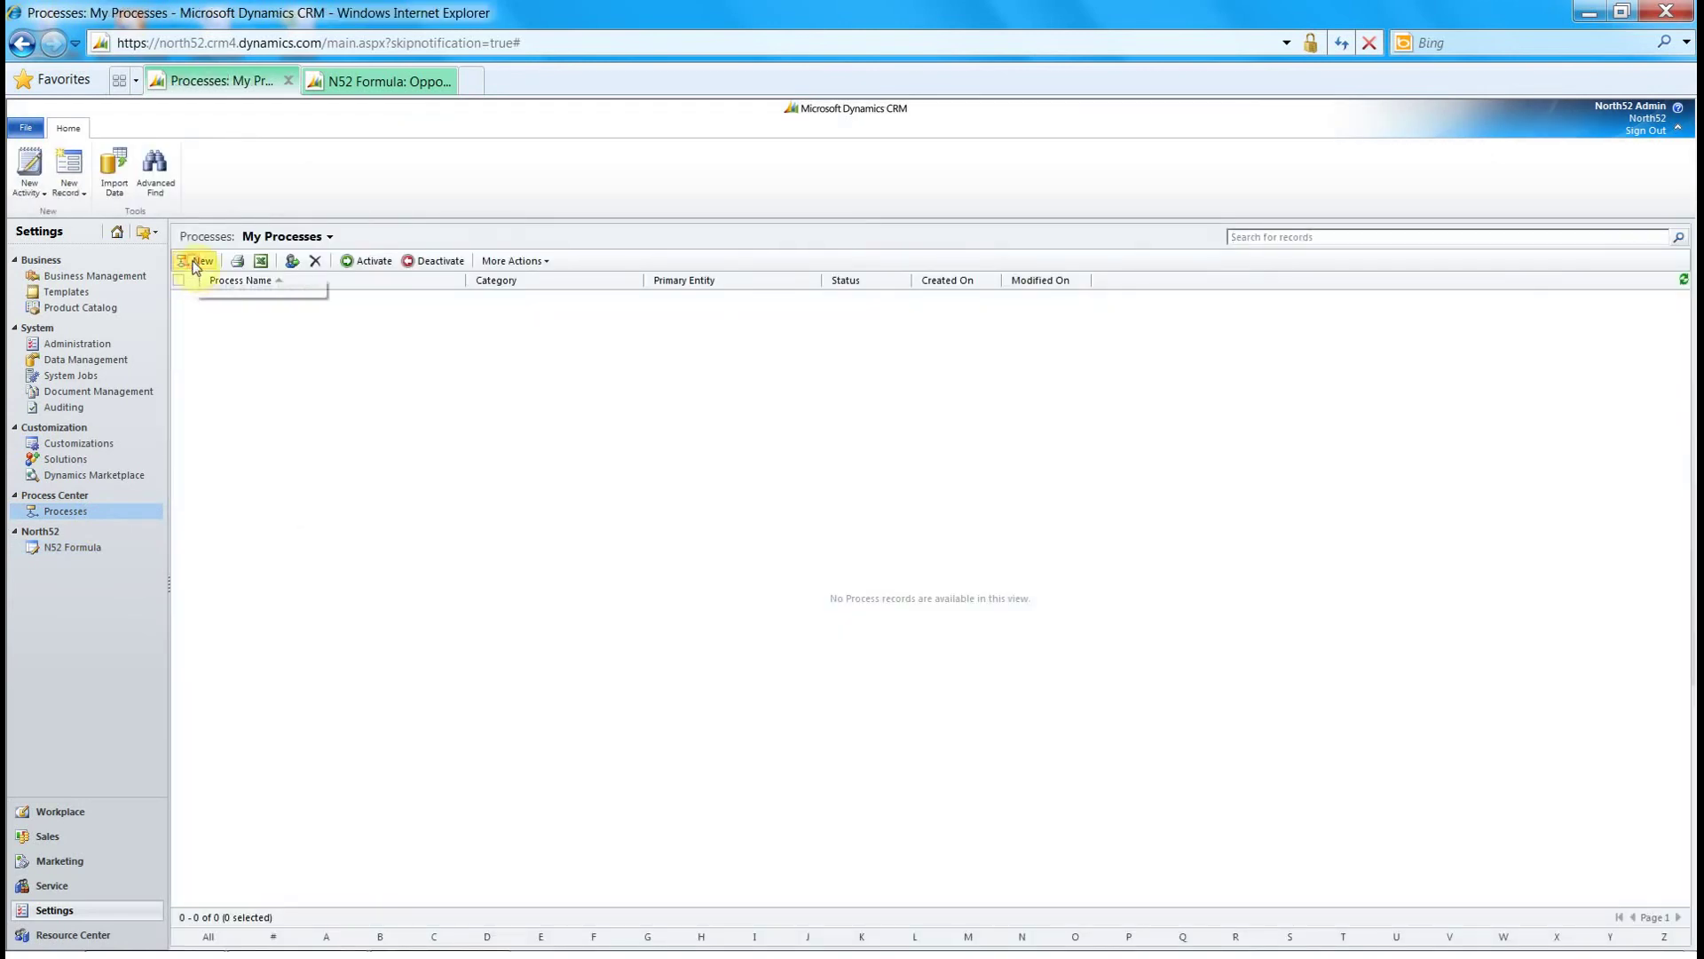
left_click(199, 261)
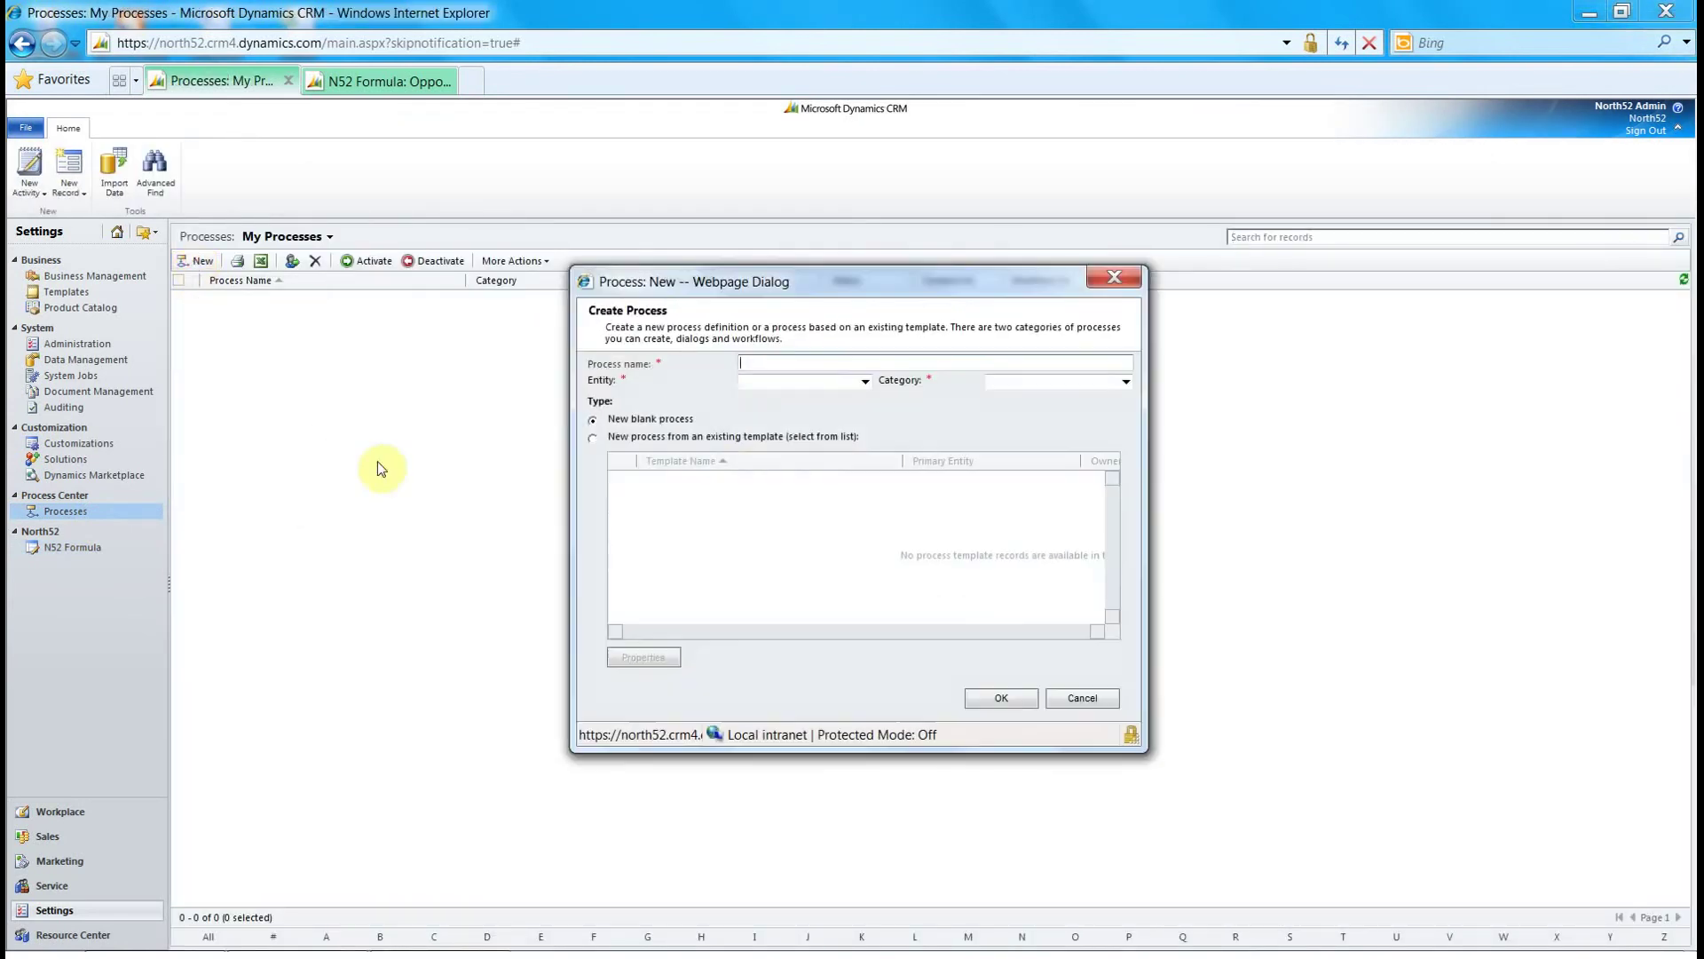
type("C")
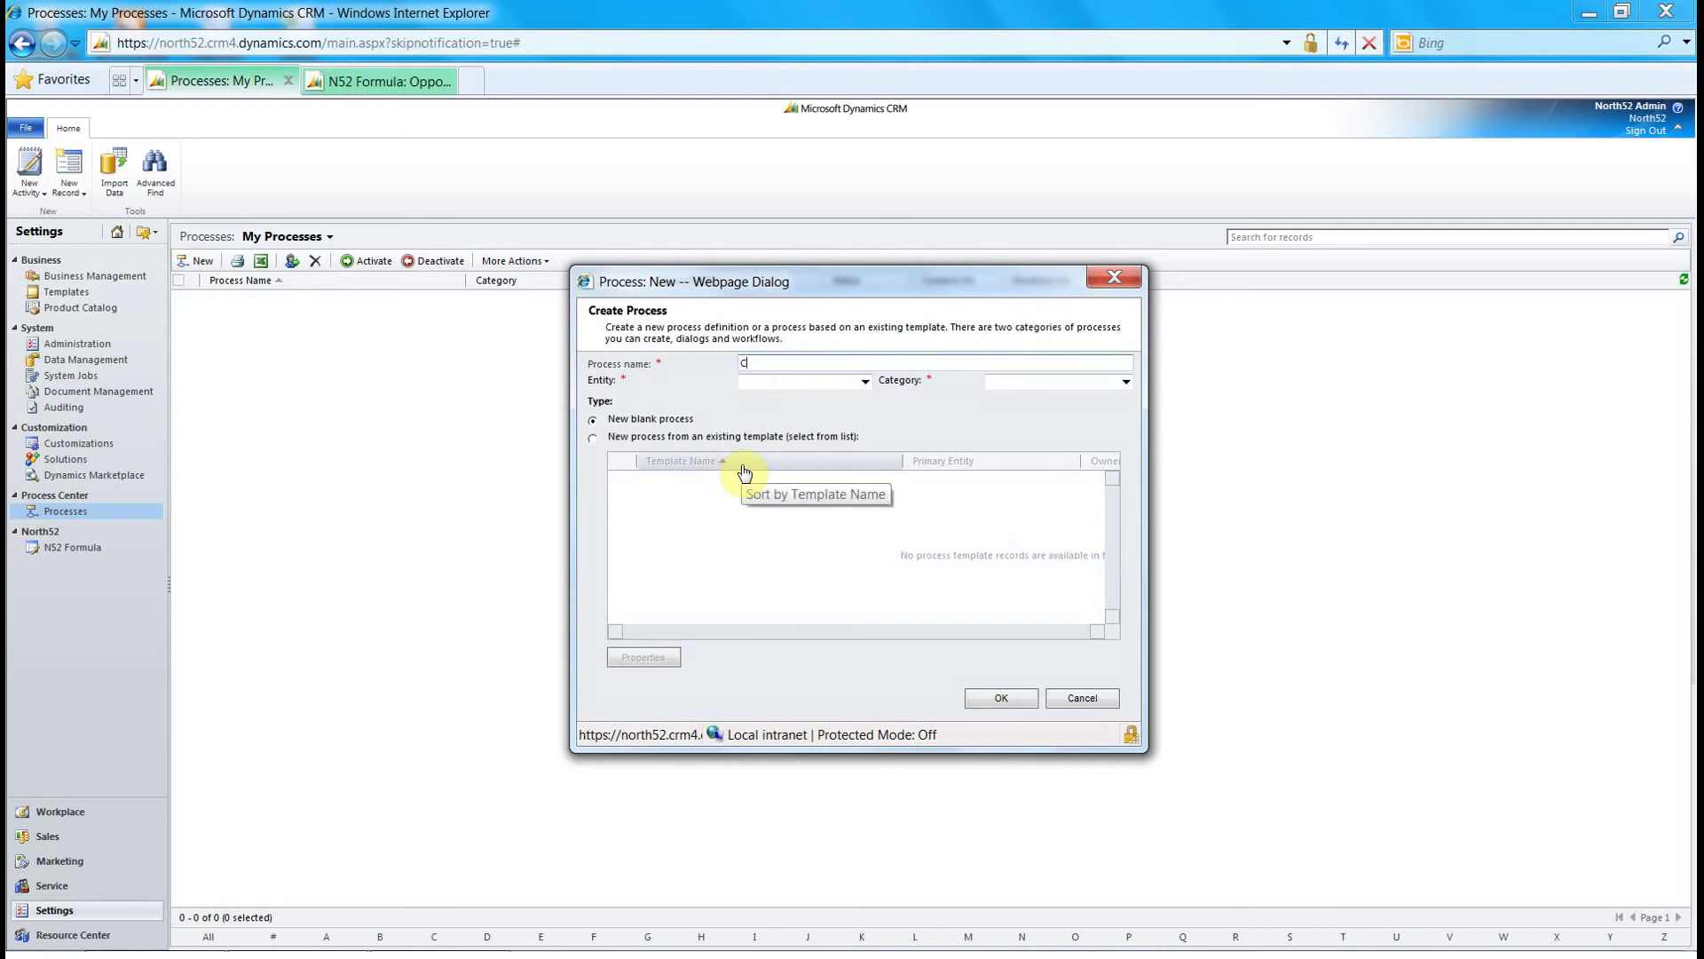
type("alc working days")
left_click(831, 383)
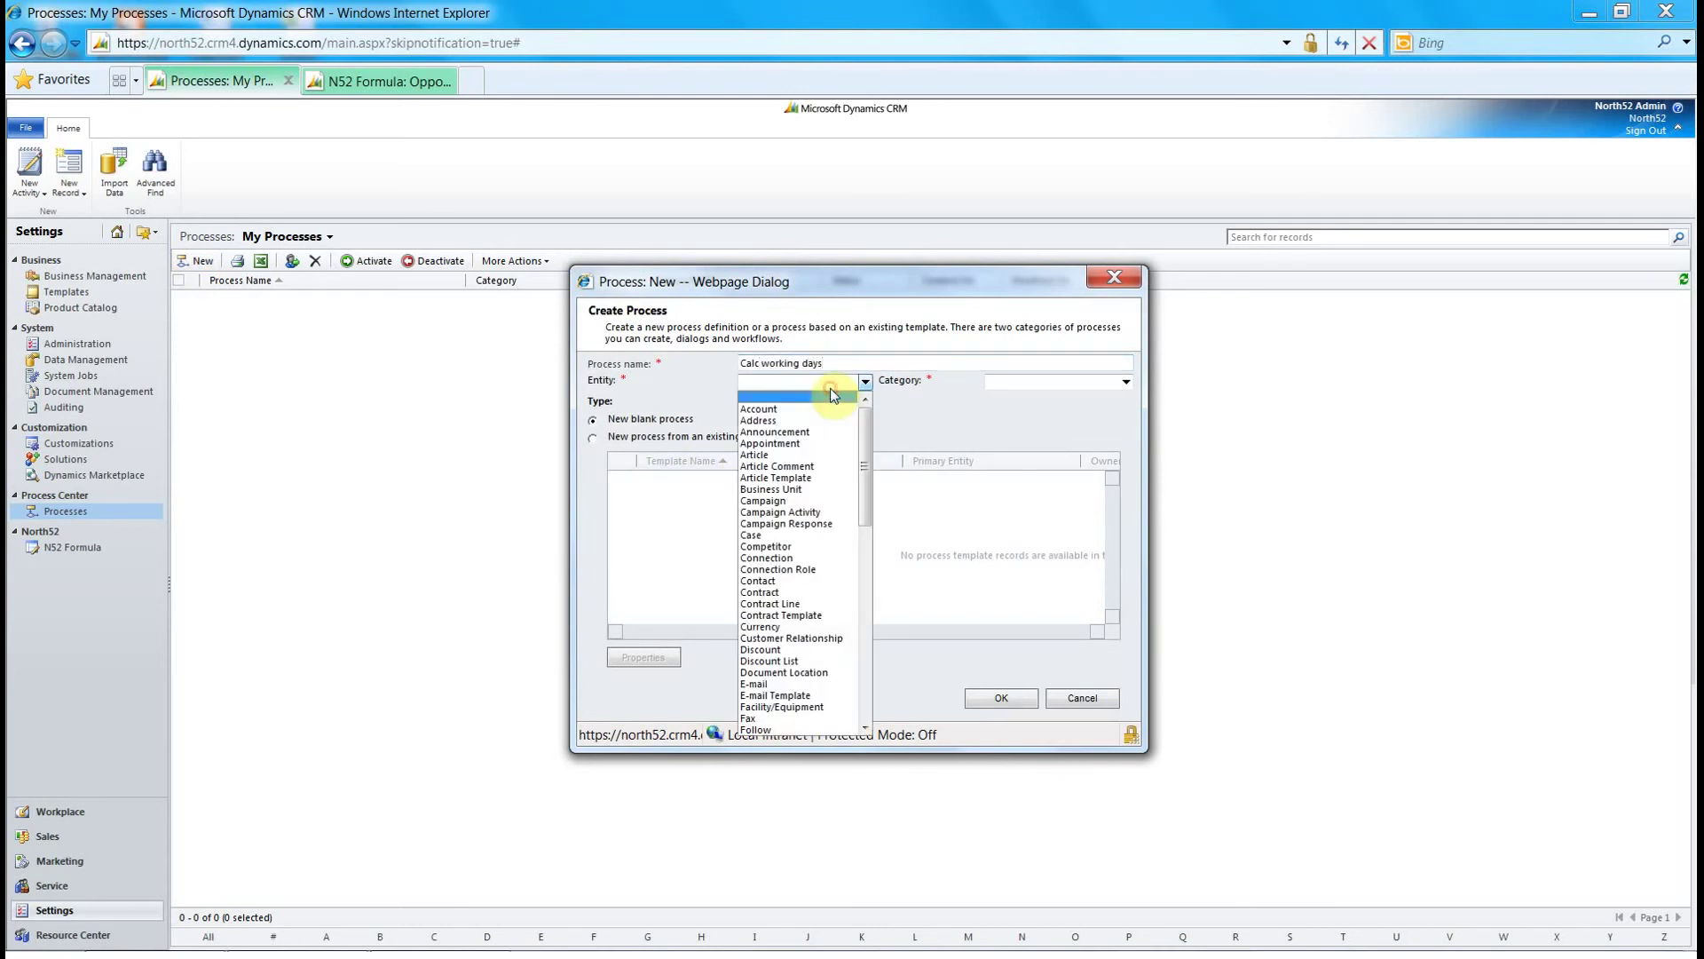
left_click_drag(870, 457, 870, 577)
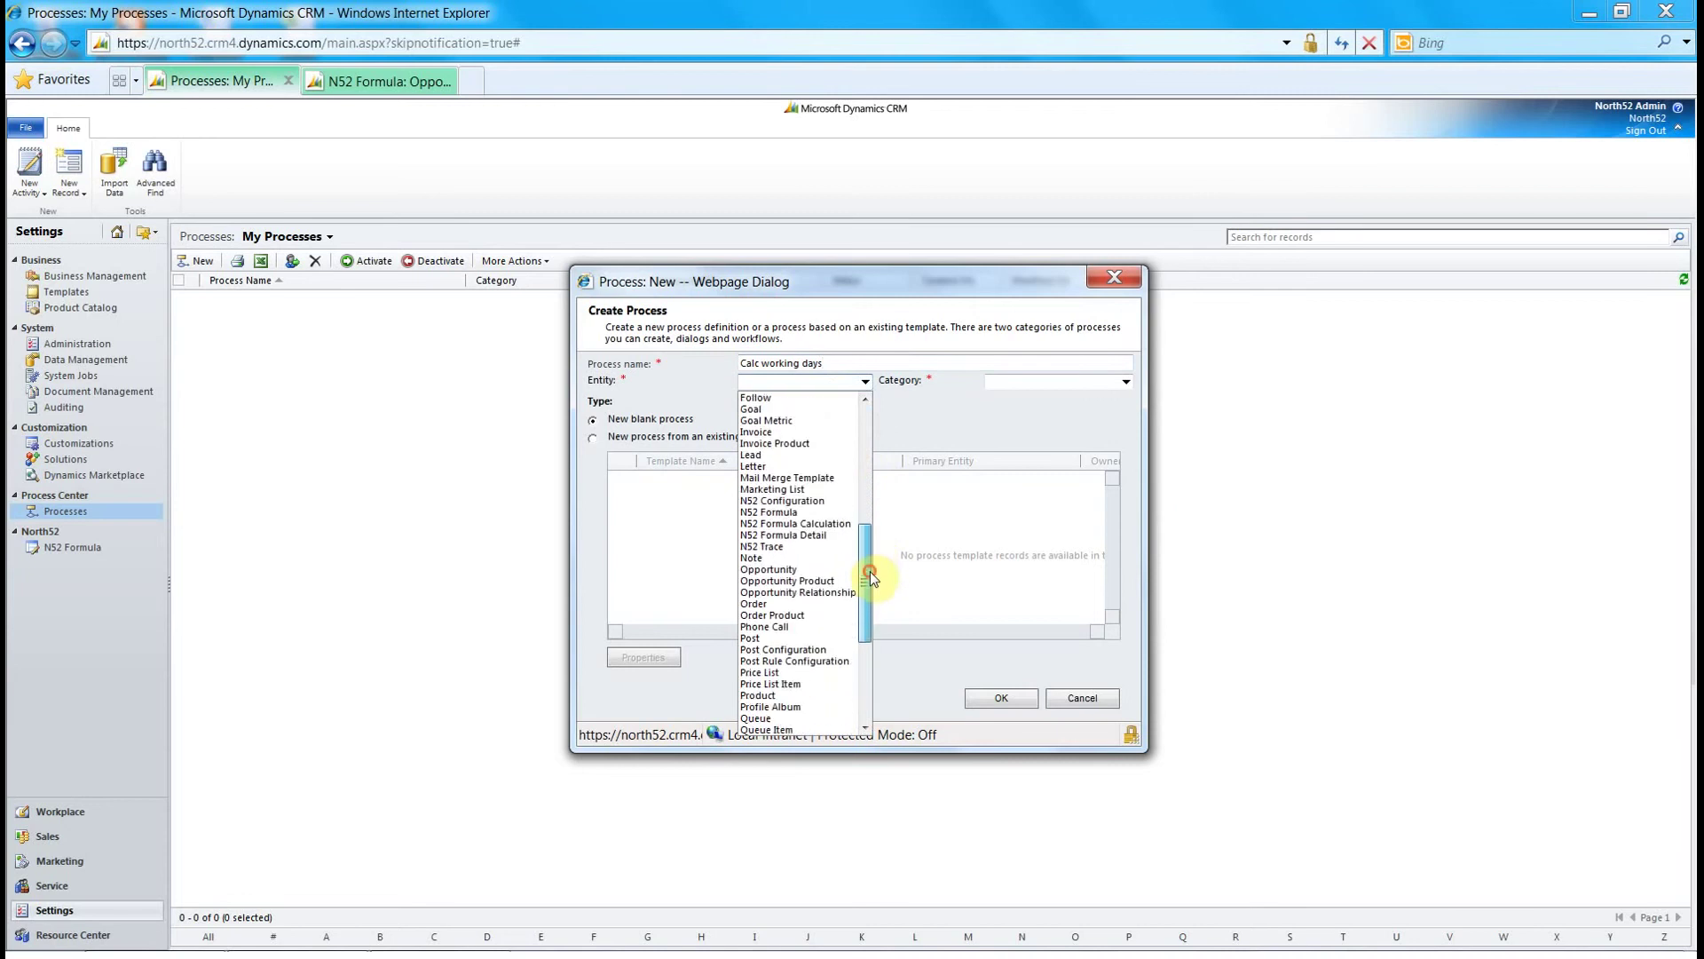
left_click(829, 569)
left_click(1057, 385)
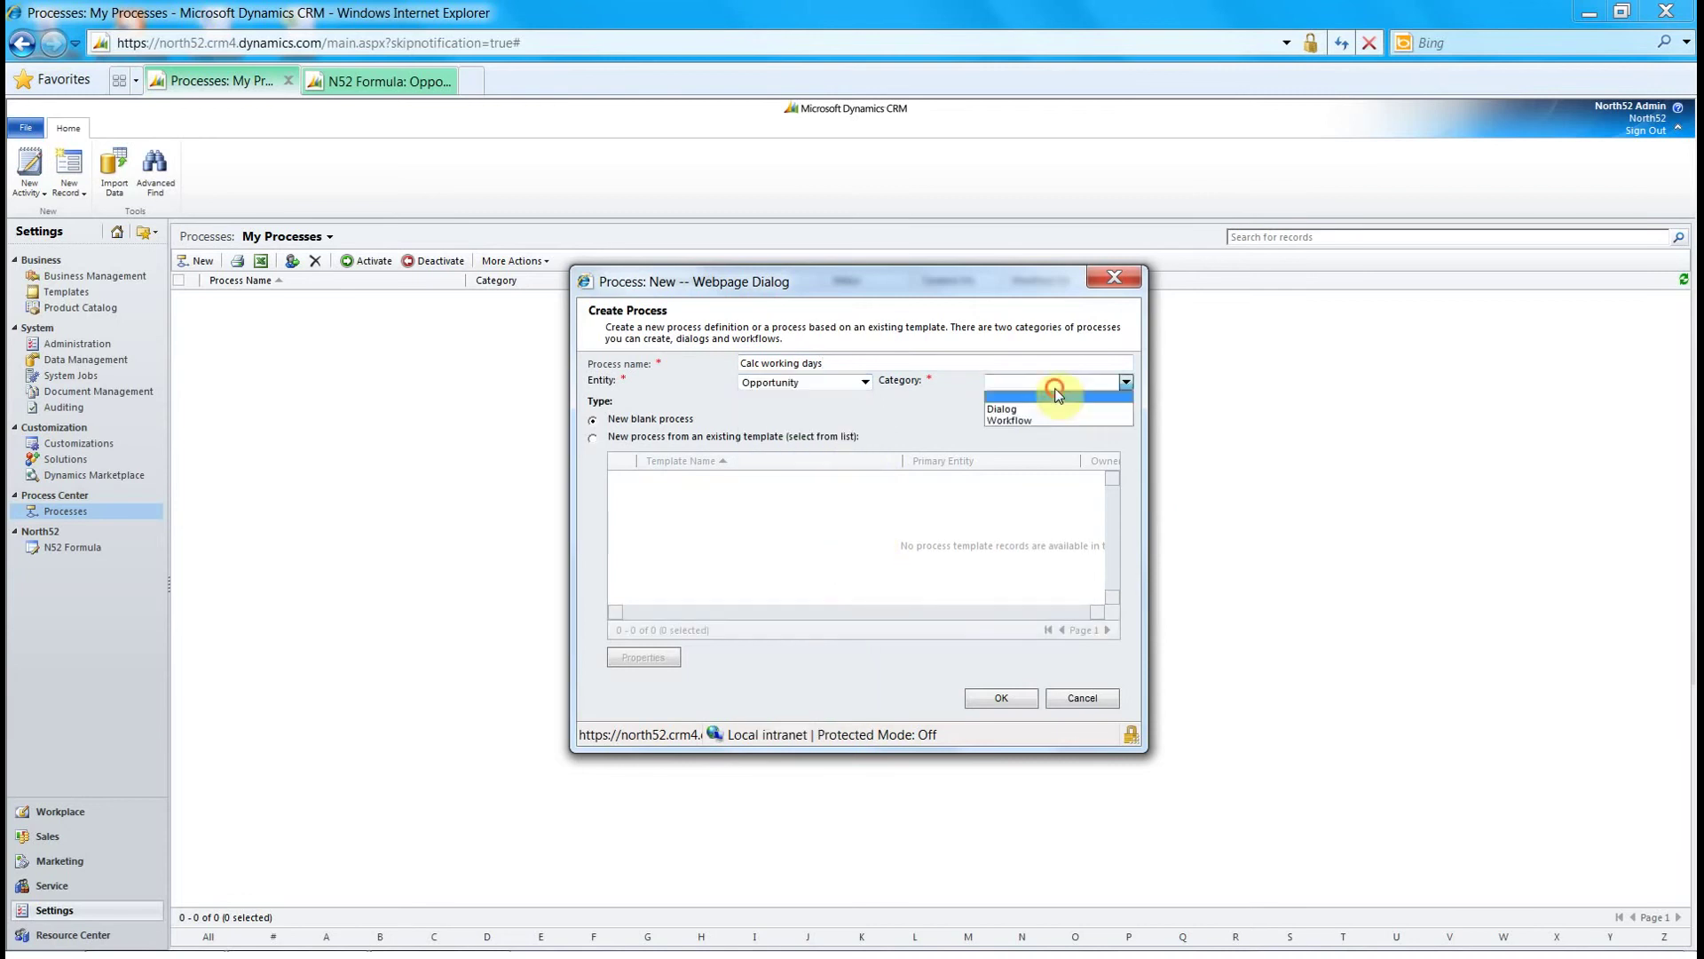
left_click(1031, 419)
left_click(999, 701)
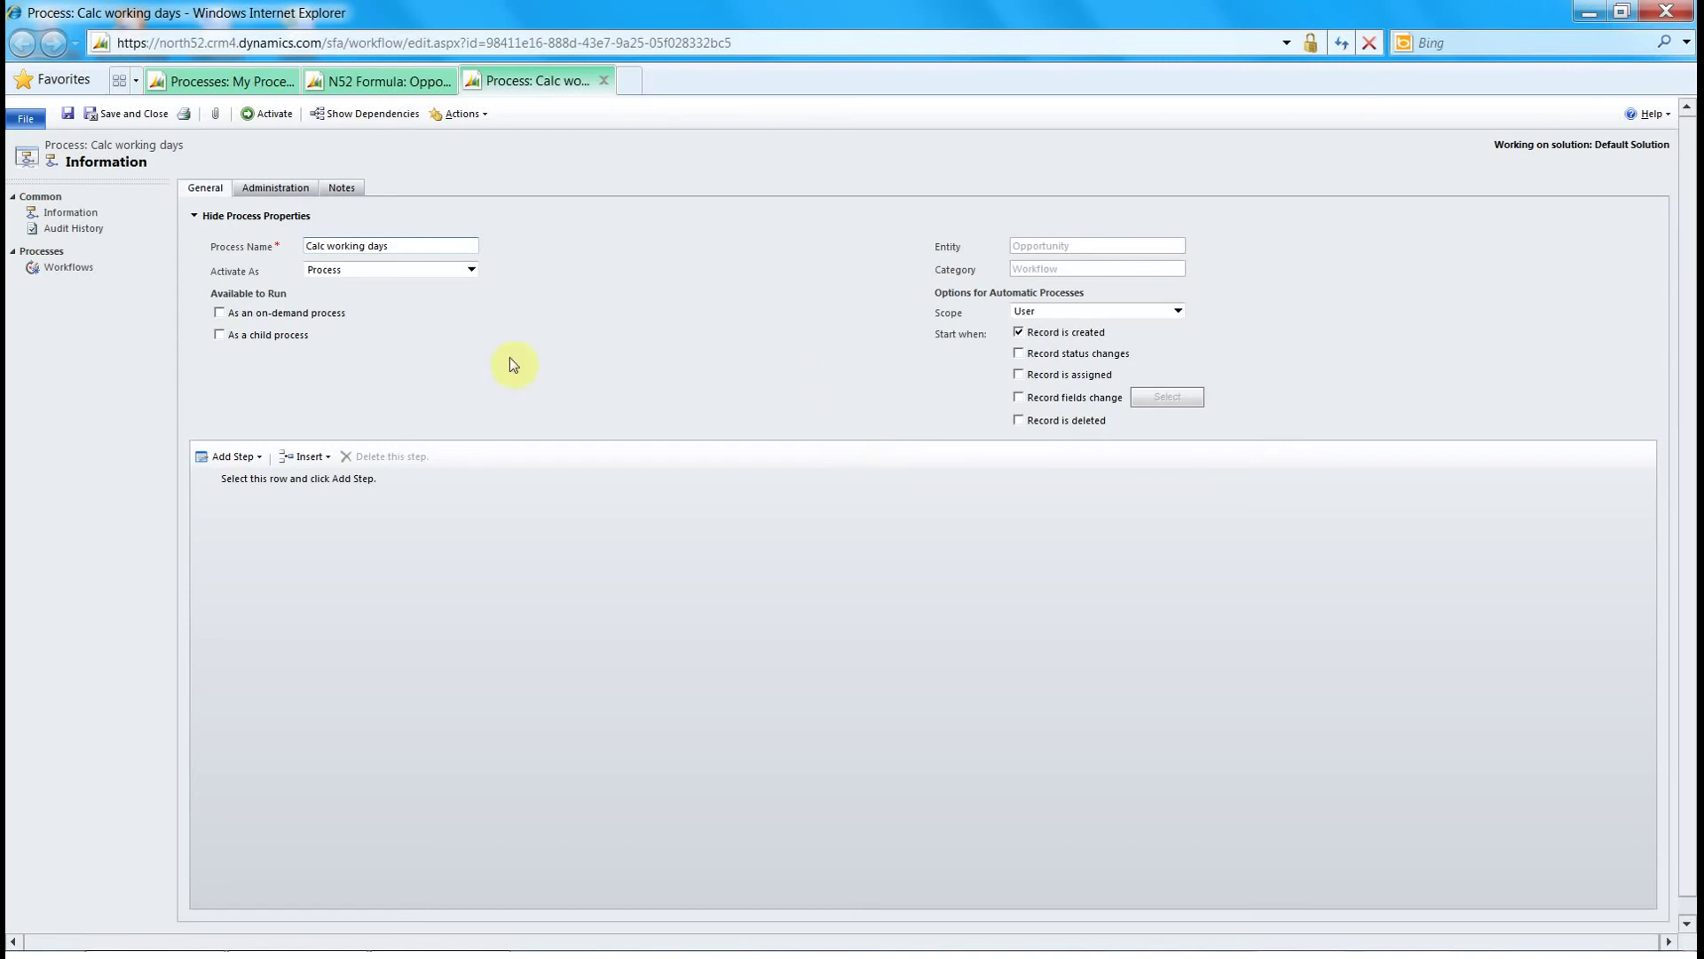
- Make the workflow available as an on-demand process and disable its automatic start when a record is created
left_click(281, 313)
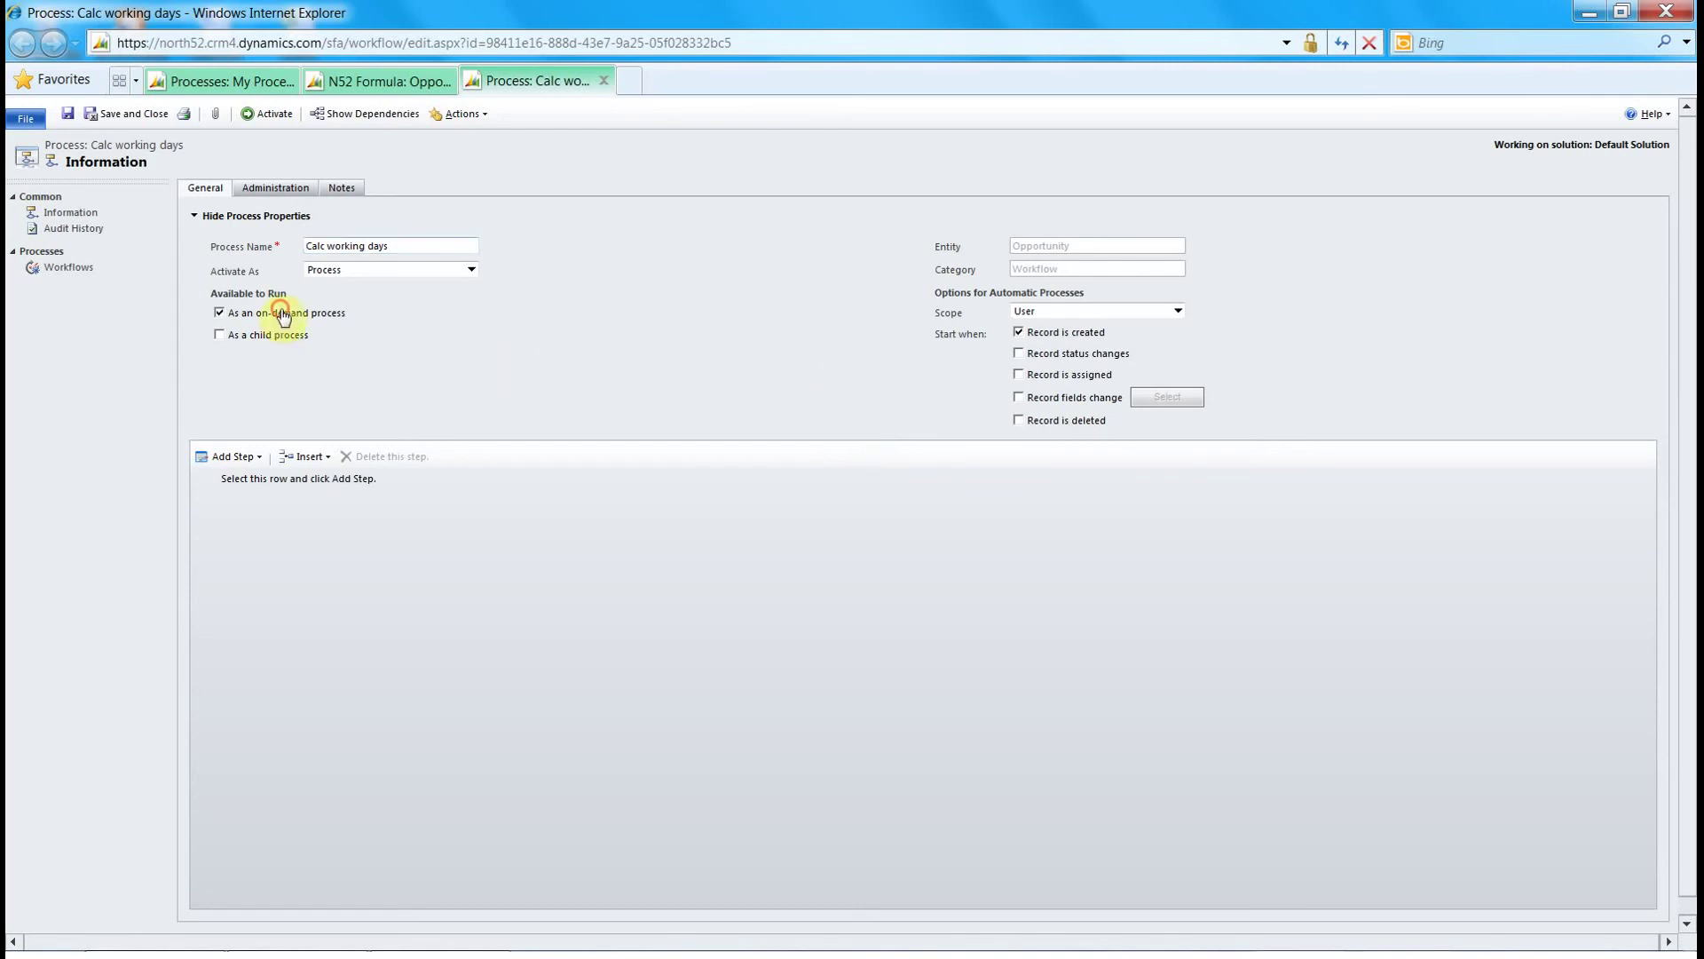
left_click(1017, 333)
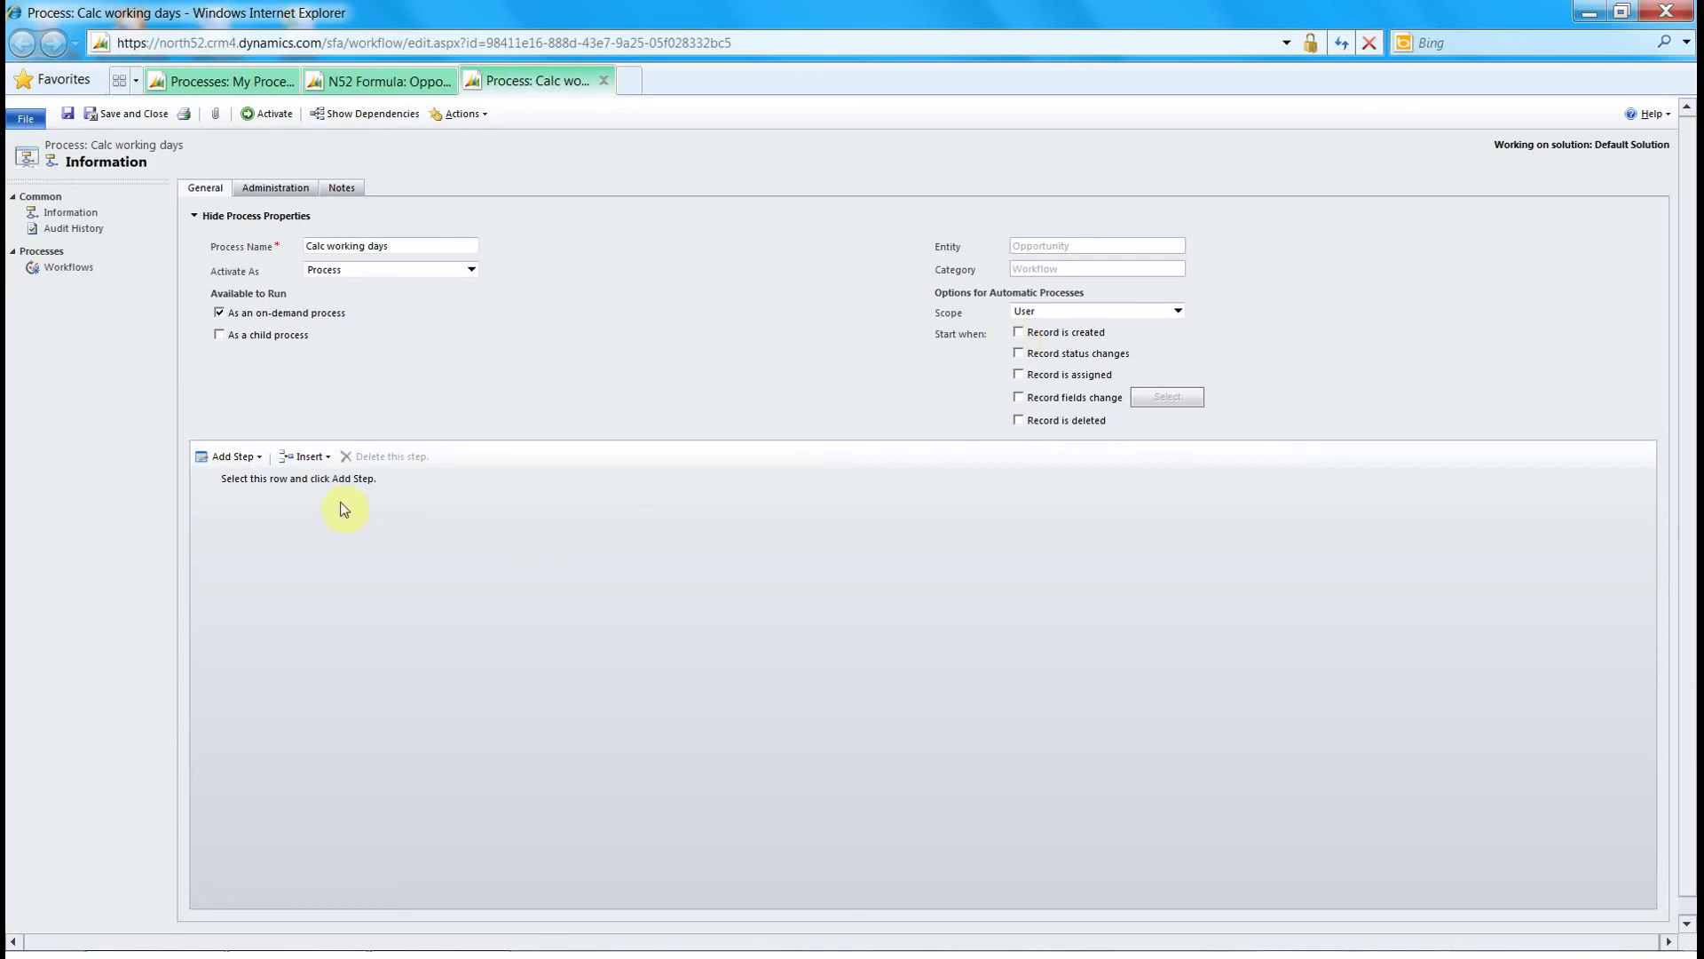
- Add a Create Record step described "Calc working days" that creates an N52 Formula Calculation
left_click(316, 484)
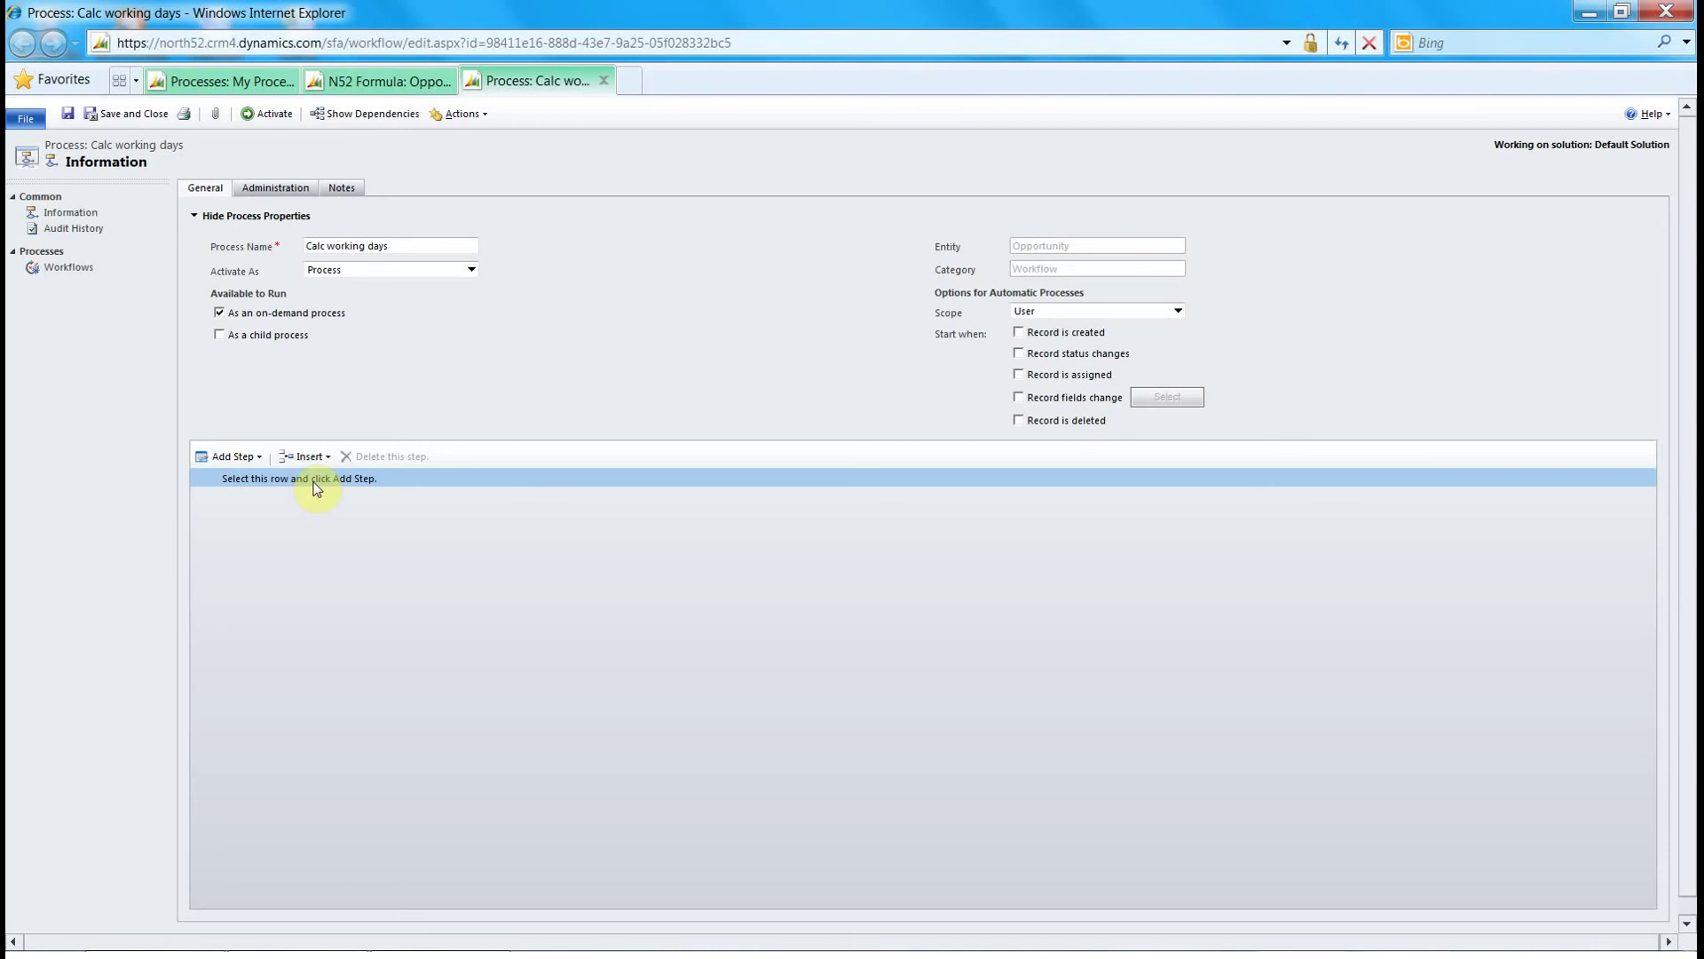
left_click(258, 455)
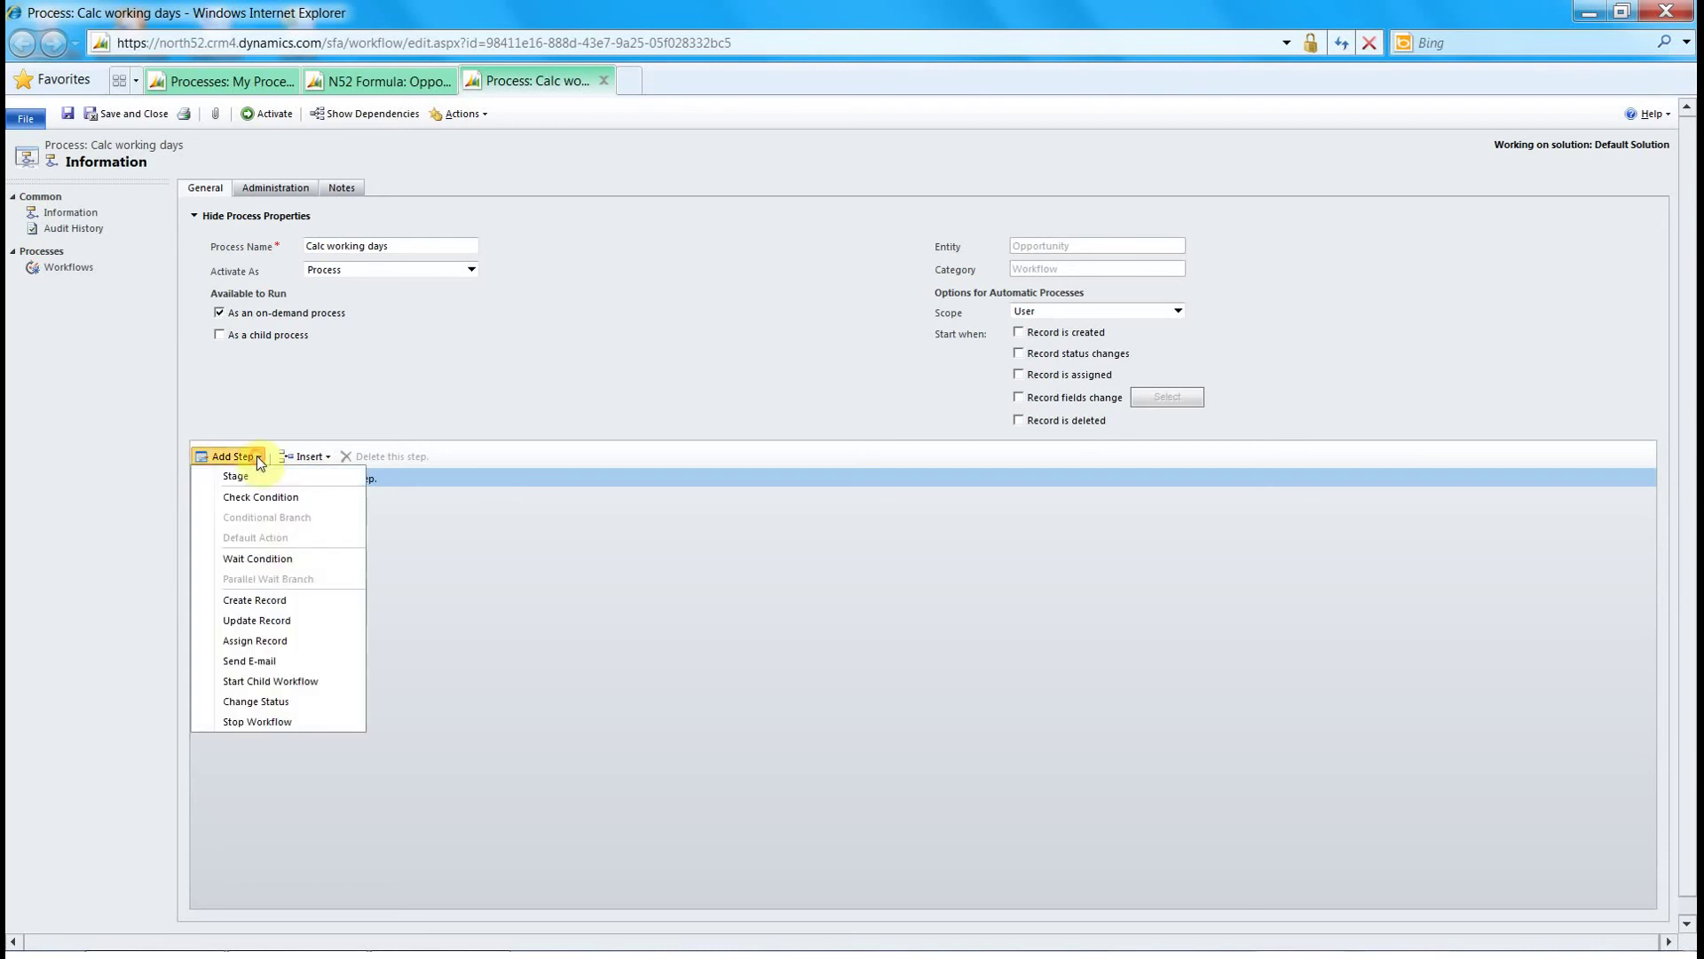
left_click(293, 597)
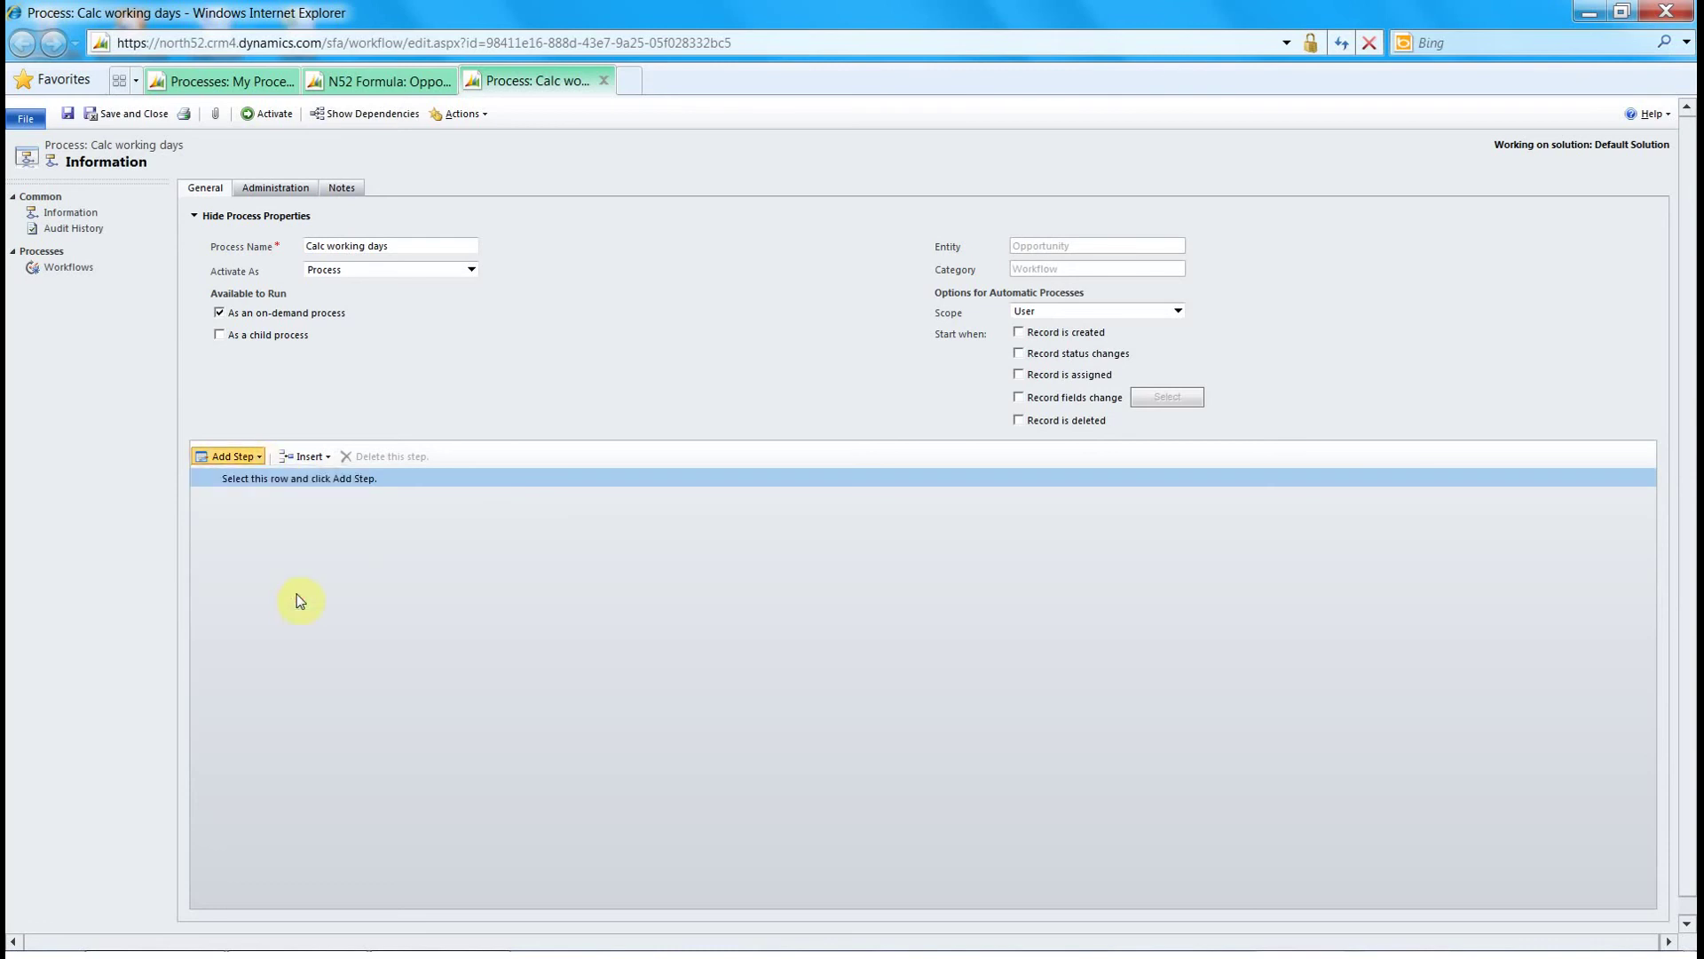
left_click(360, 481)
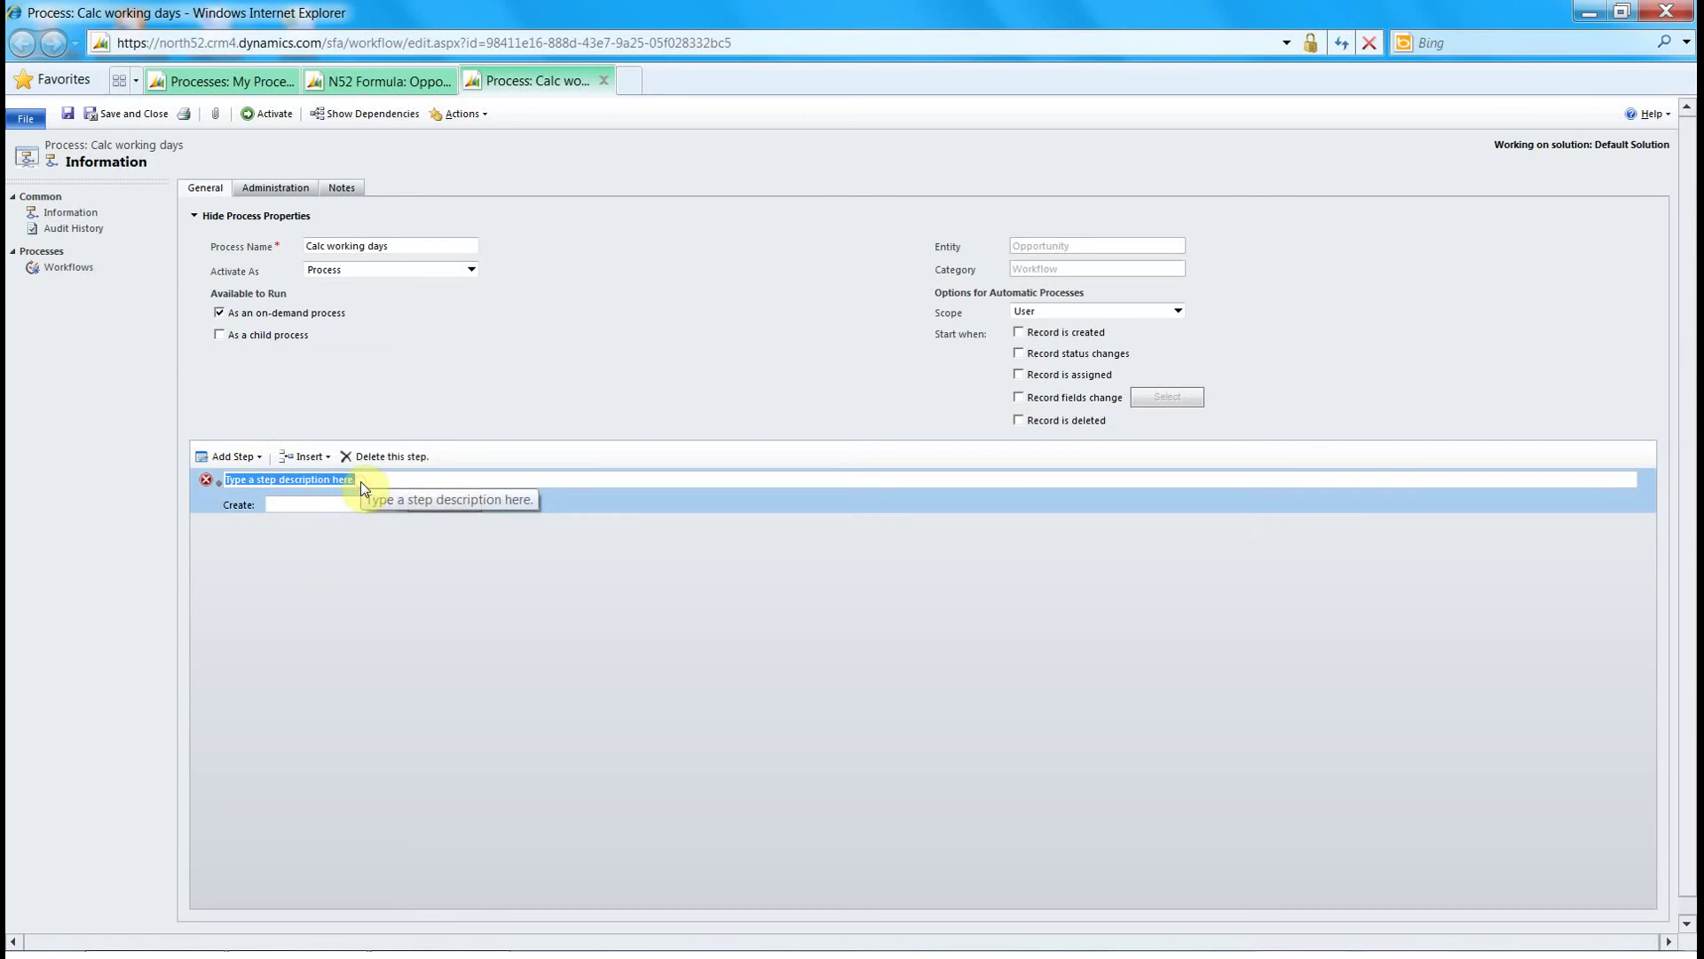
type("Calc working days")
left_click(387, 502)
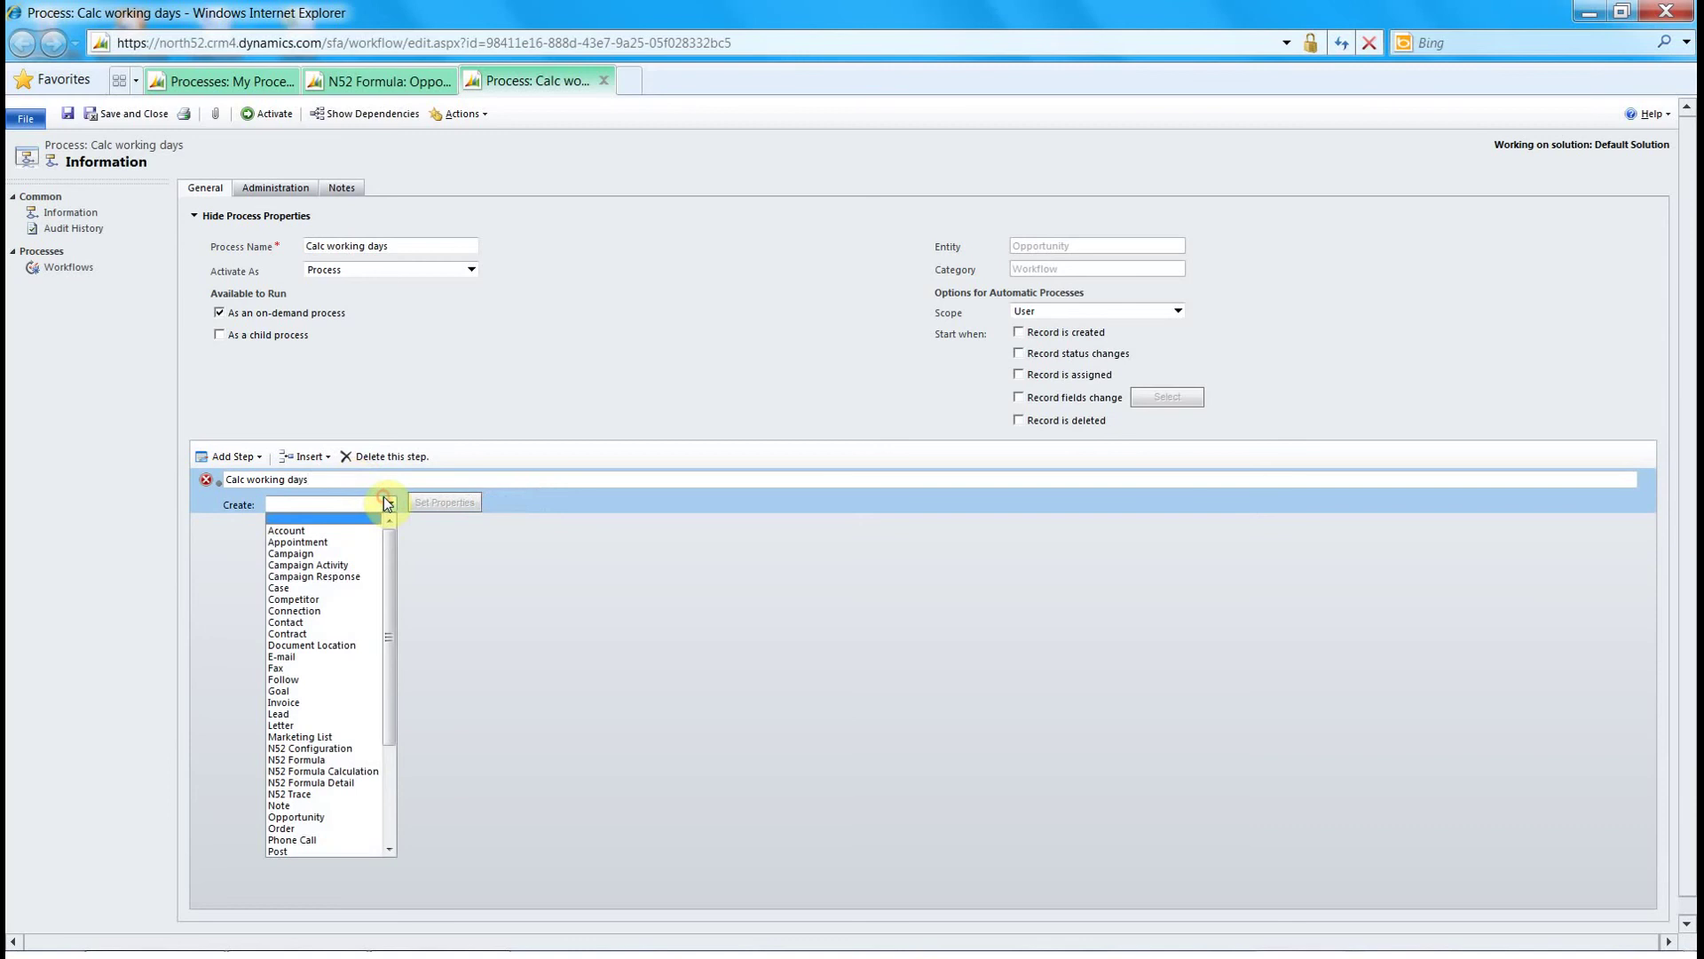
left_click_drag(391, 567, 391, 609)
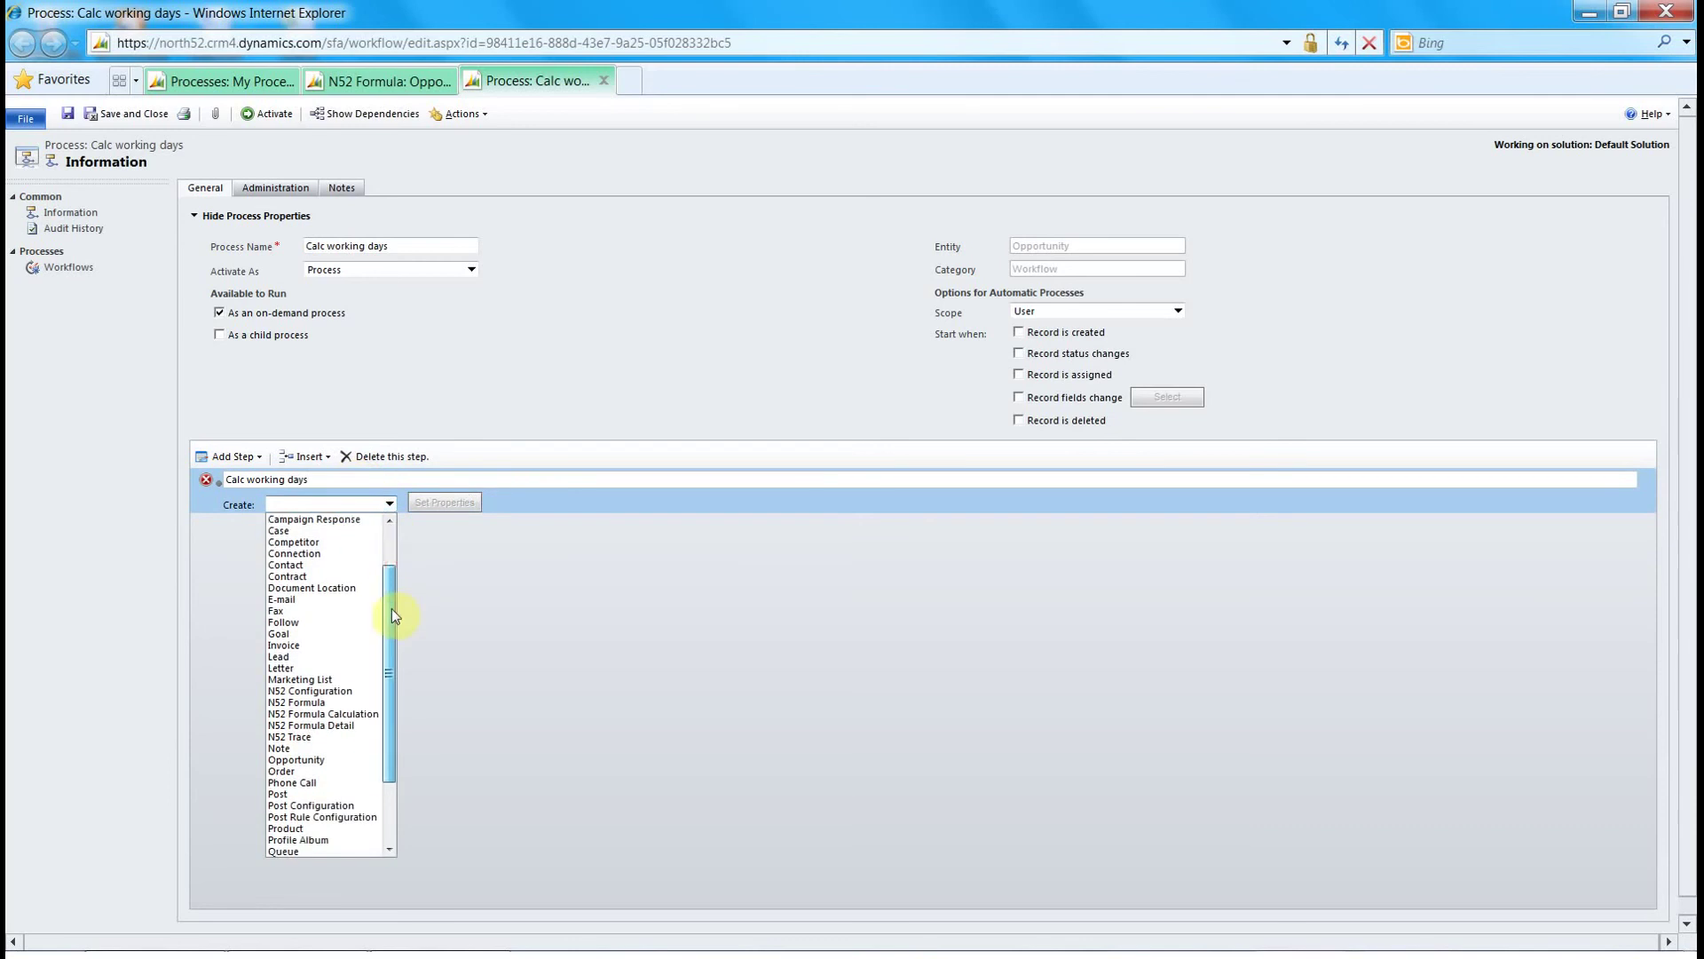
left_click(366, 714)
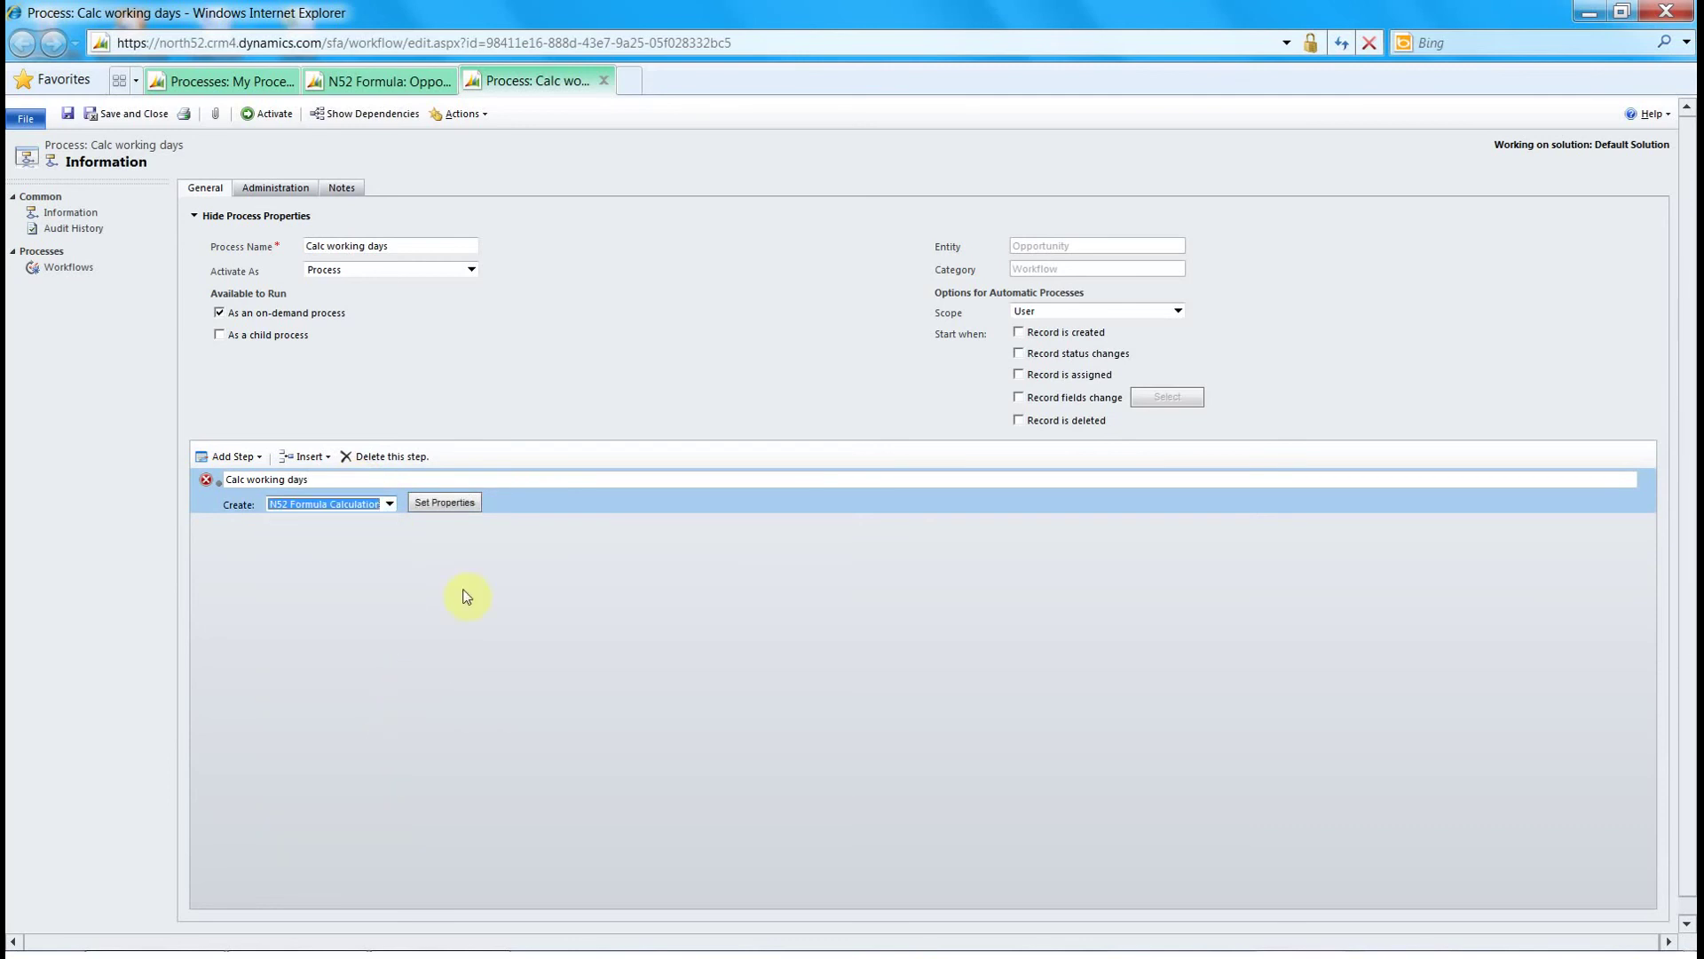
- Open the properties of the Create N52 Formula Calculation step and paste the copied formula name into Name
left_click(435, 504)
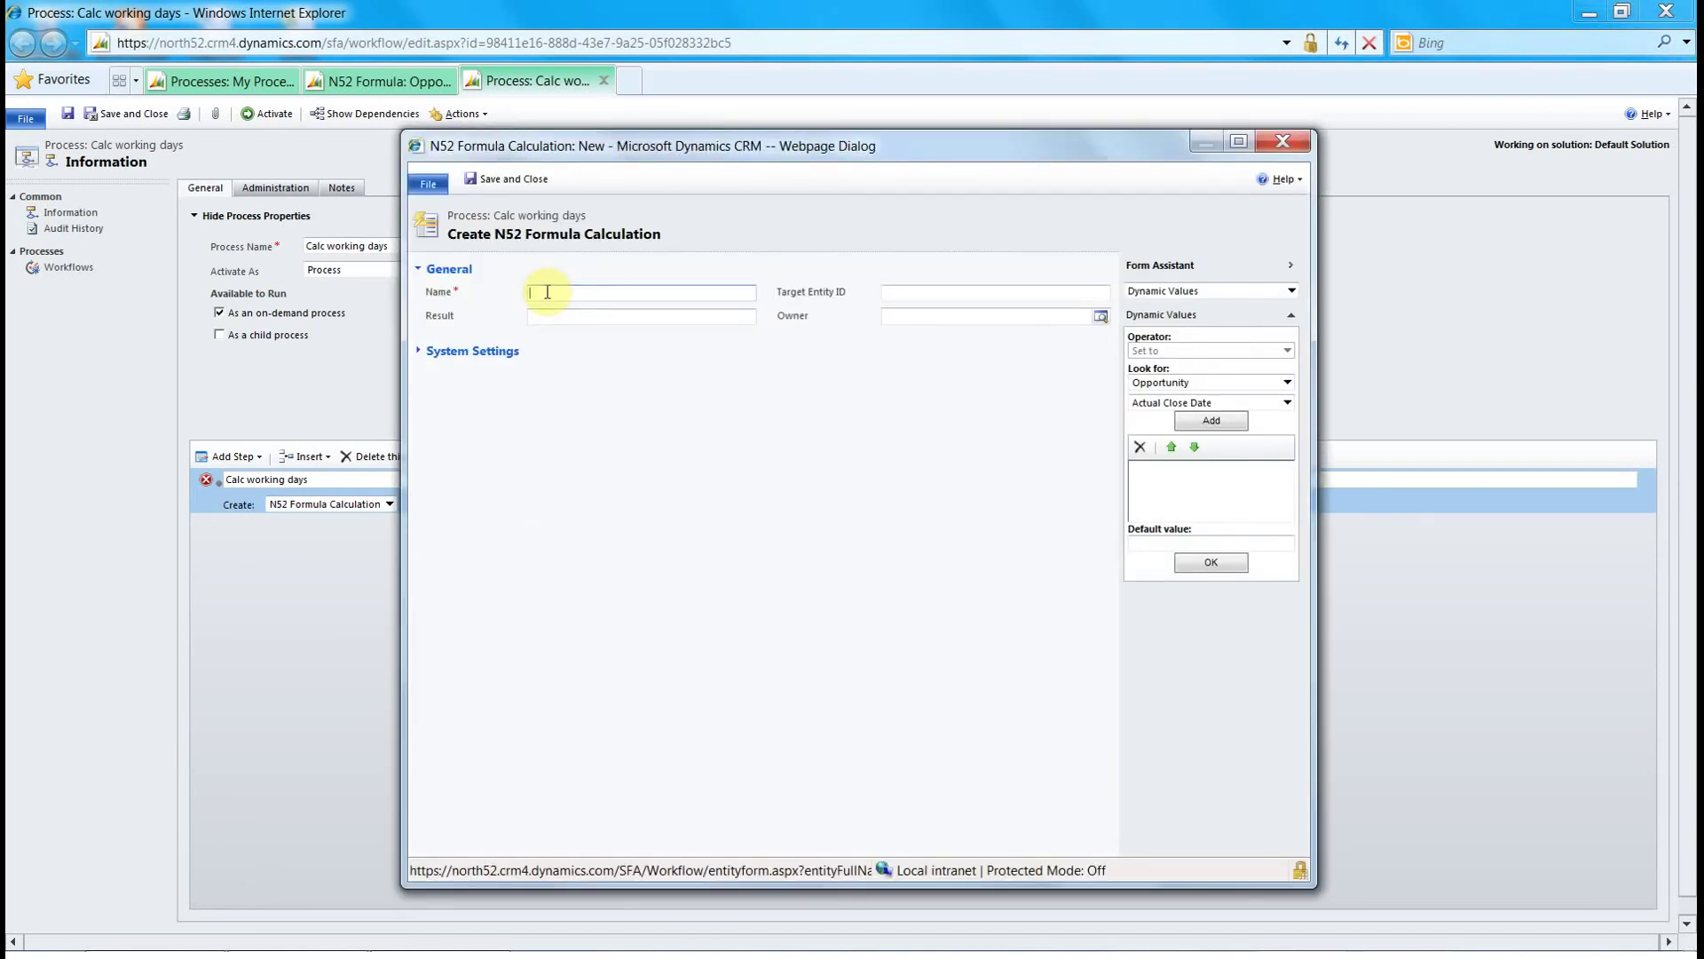
right_click(548, 292)
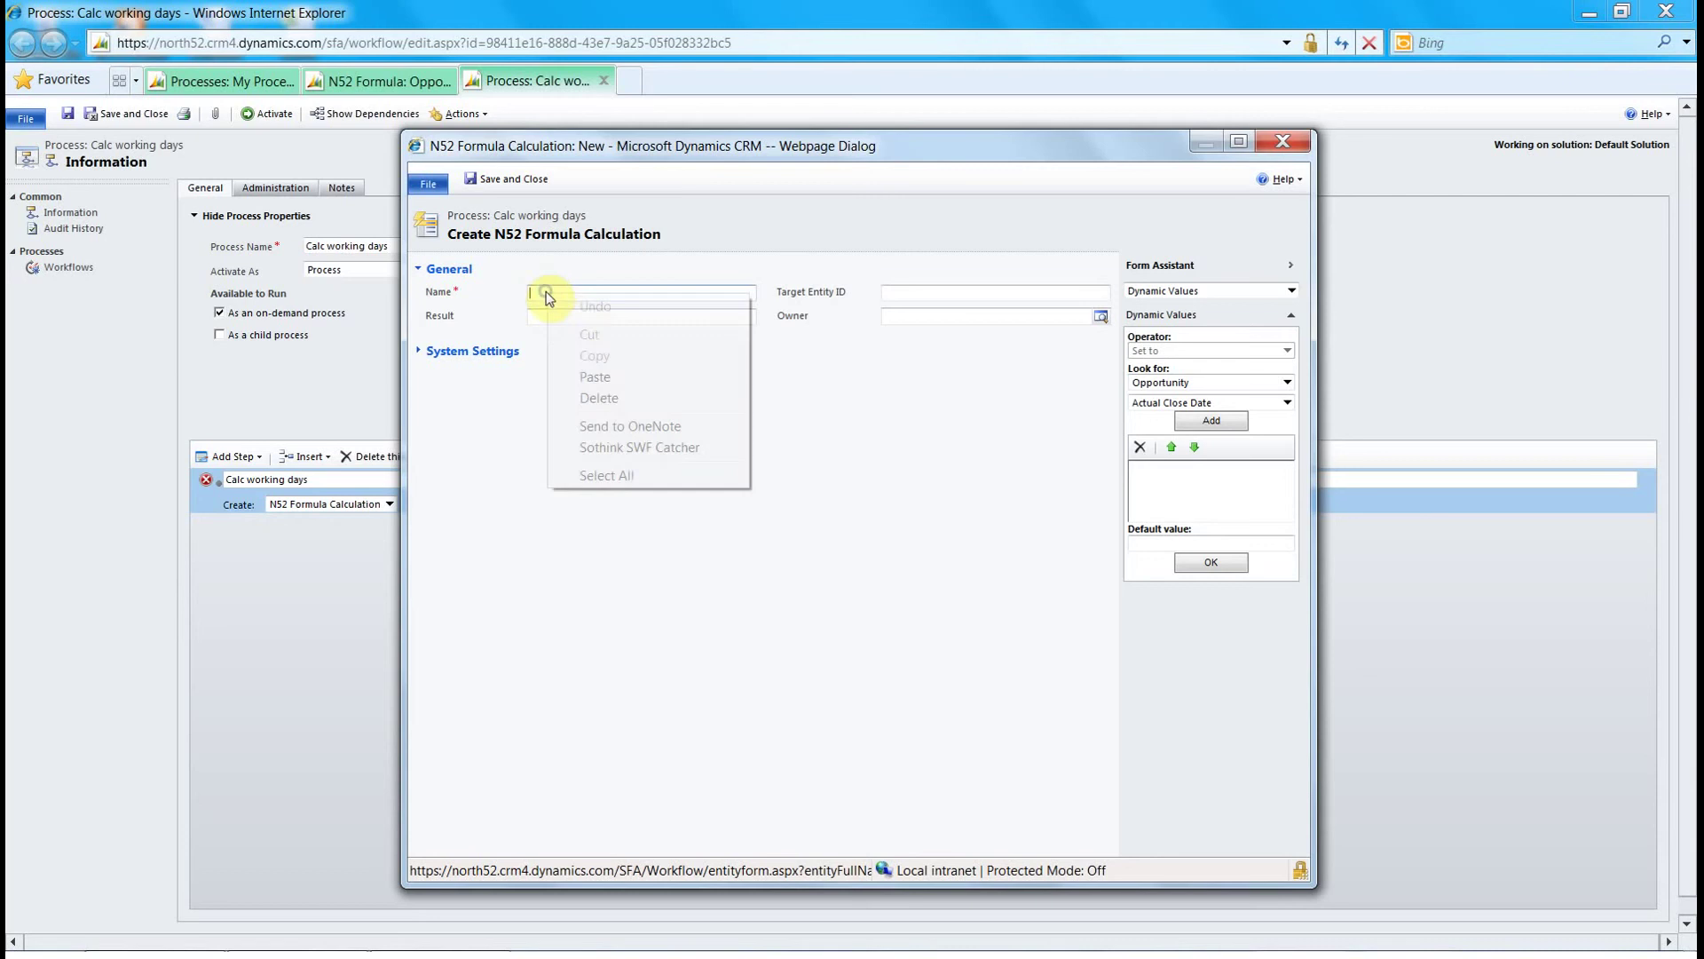
left_click(639, 376)
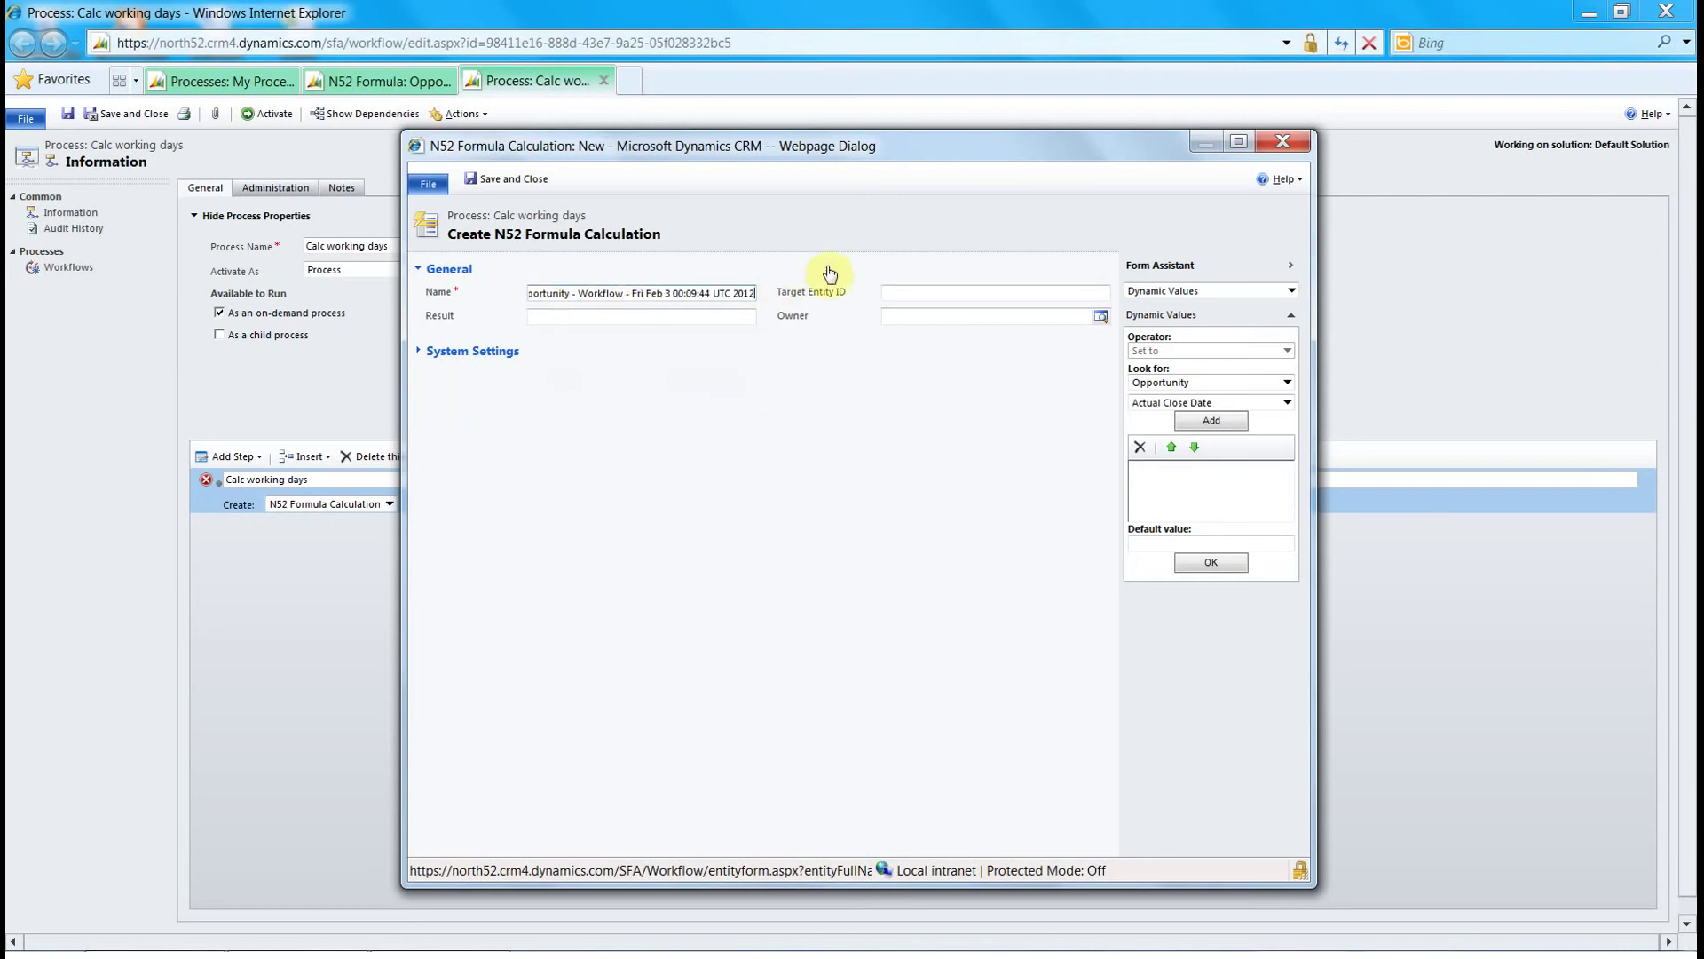
- Set Target Entity ID to the Opportunity's Record URL(Dynamic) value, and save and close the calculation properties
left_click(926, 291)
left_click(1287, 402)
left_click_drag(1286, 449, 1265, 562)
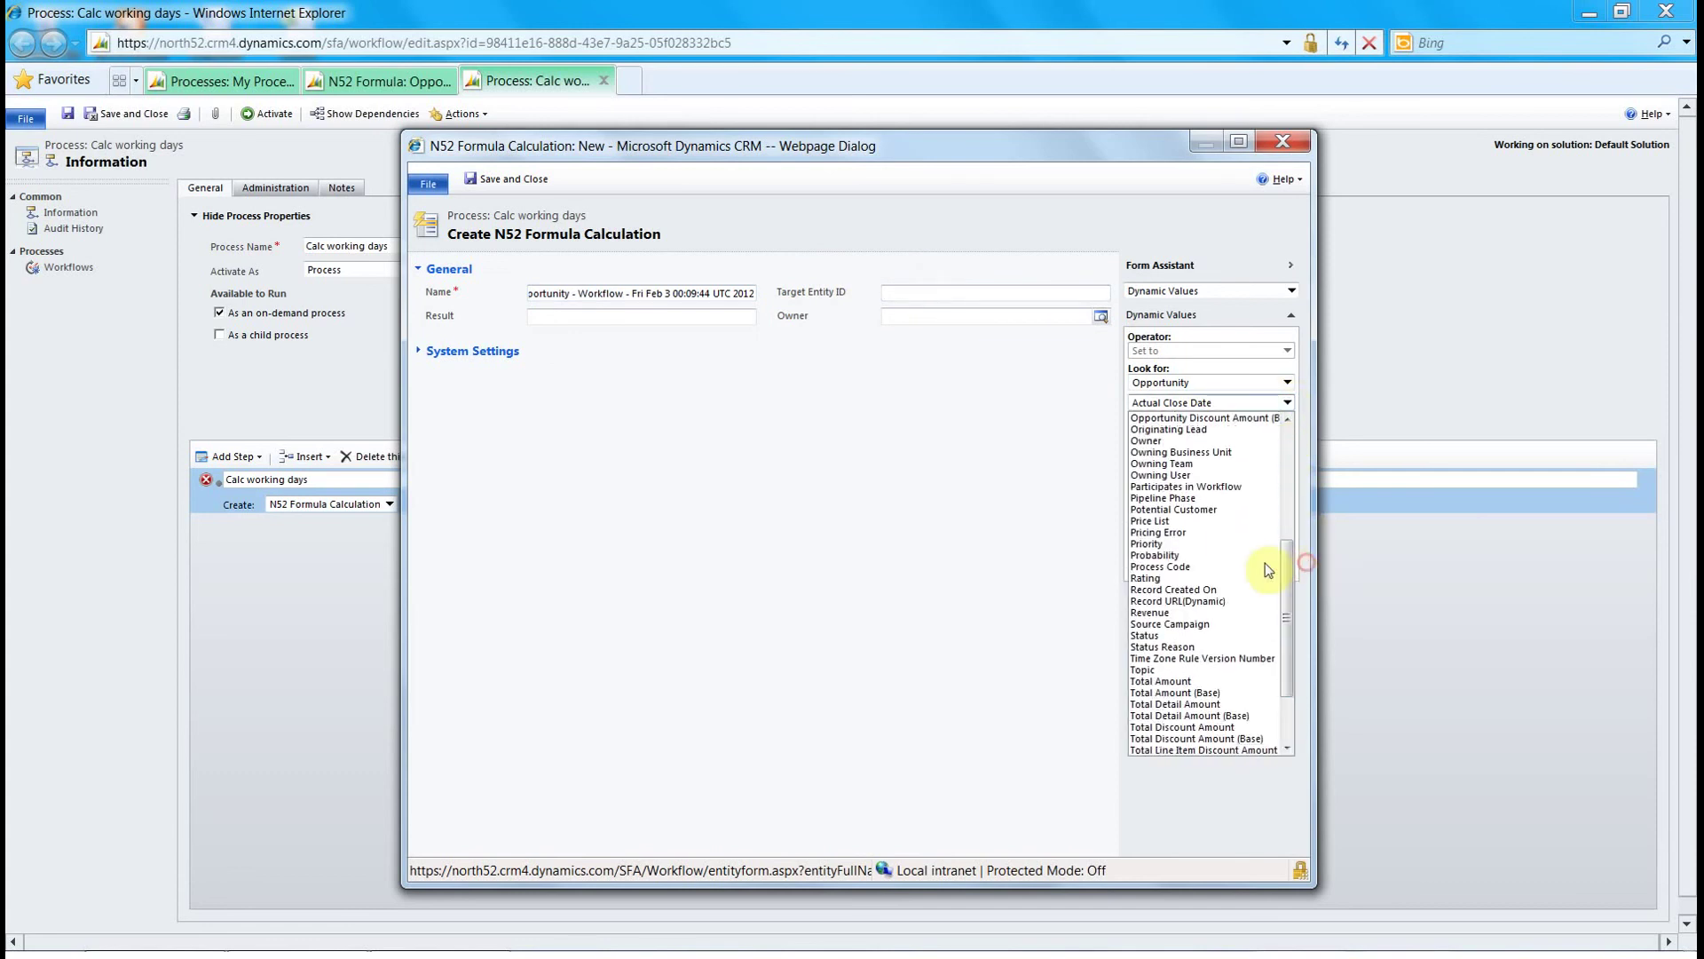
left_click(1250, 601)
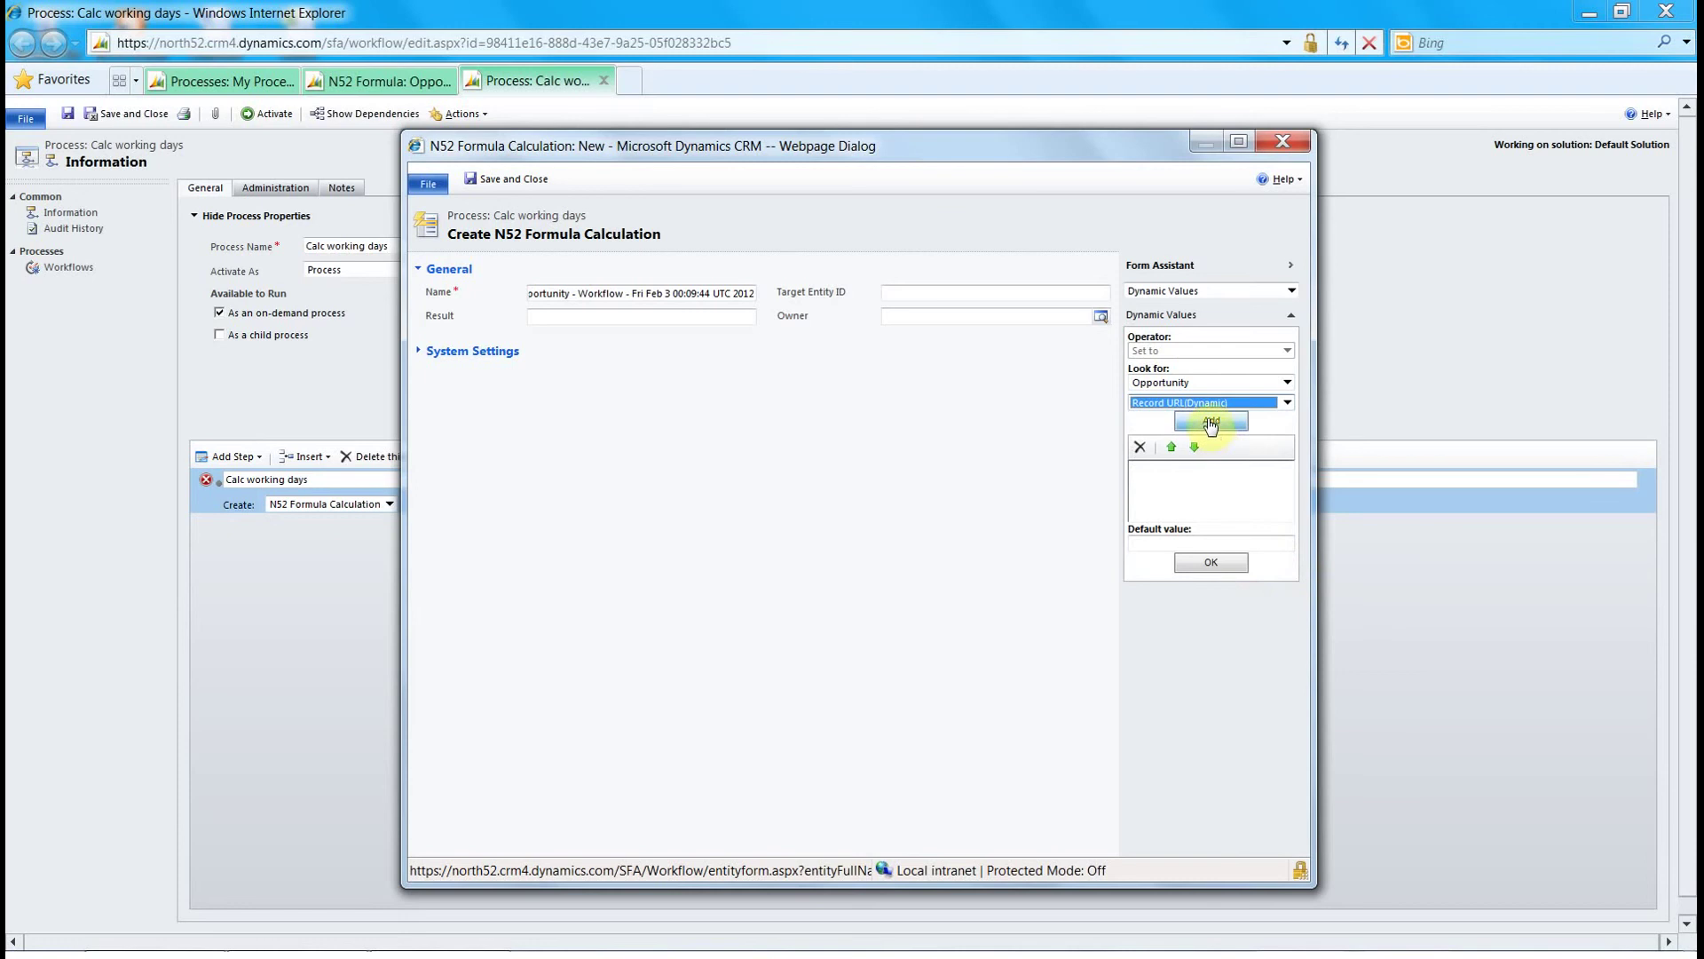
left_click(1210, 420)
left_click(1200, 471)
left_click(1211, 562)
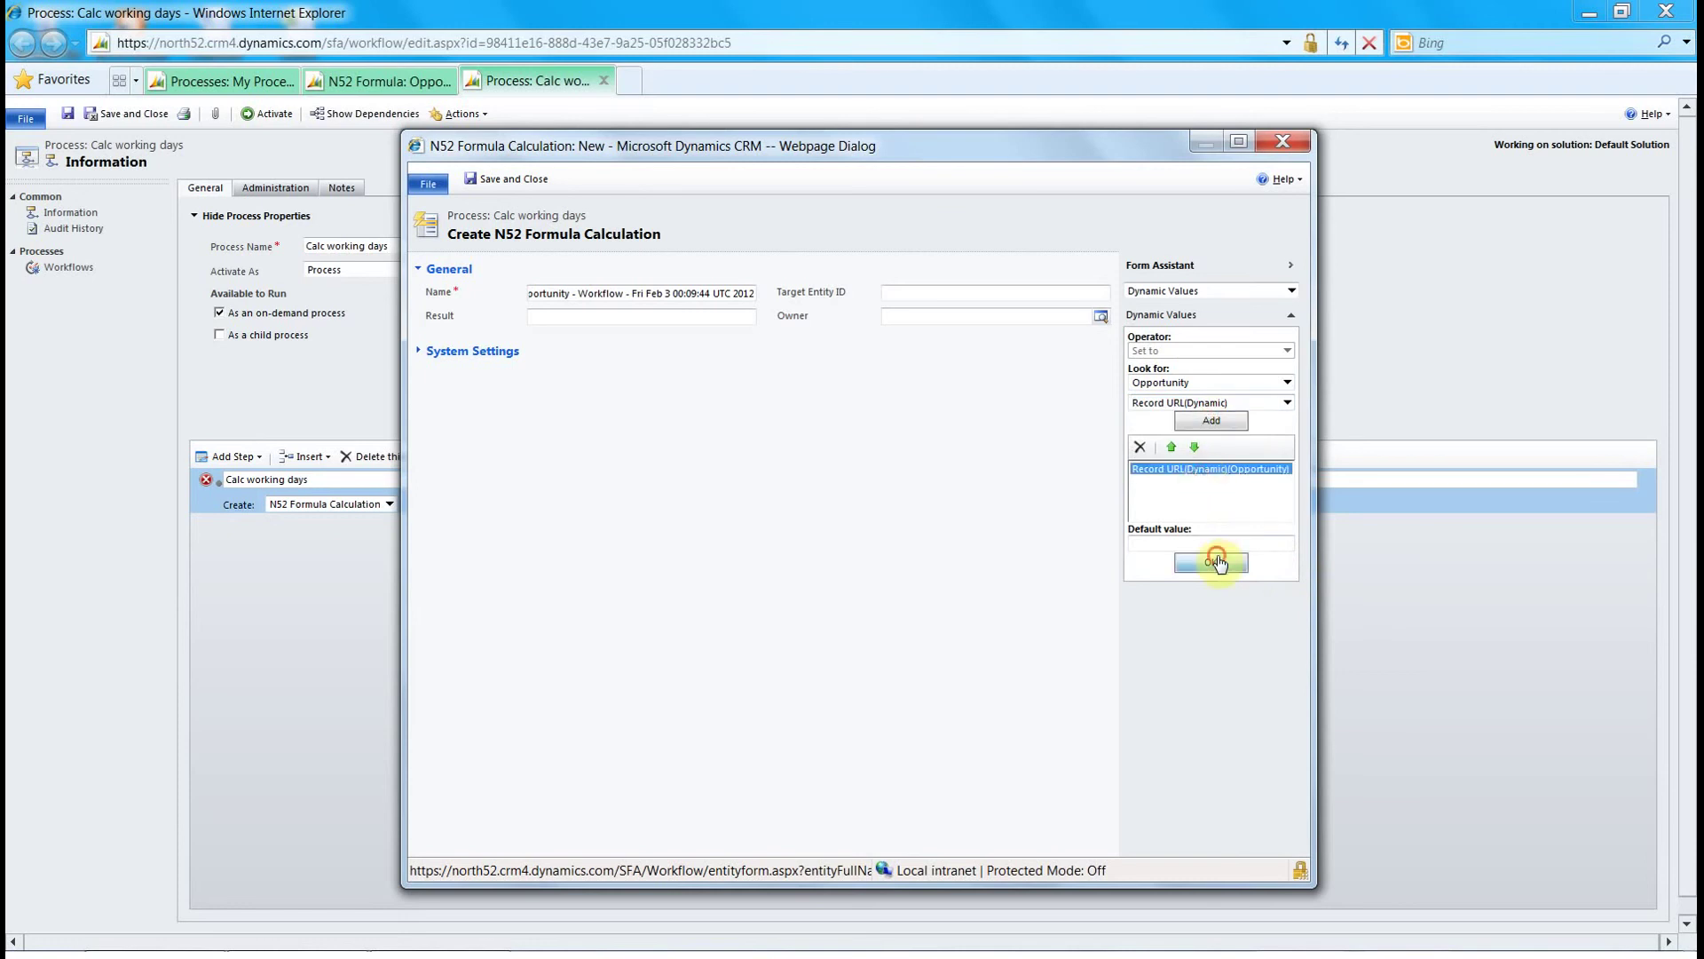
left_click(508, 180)
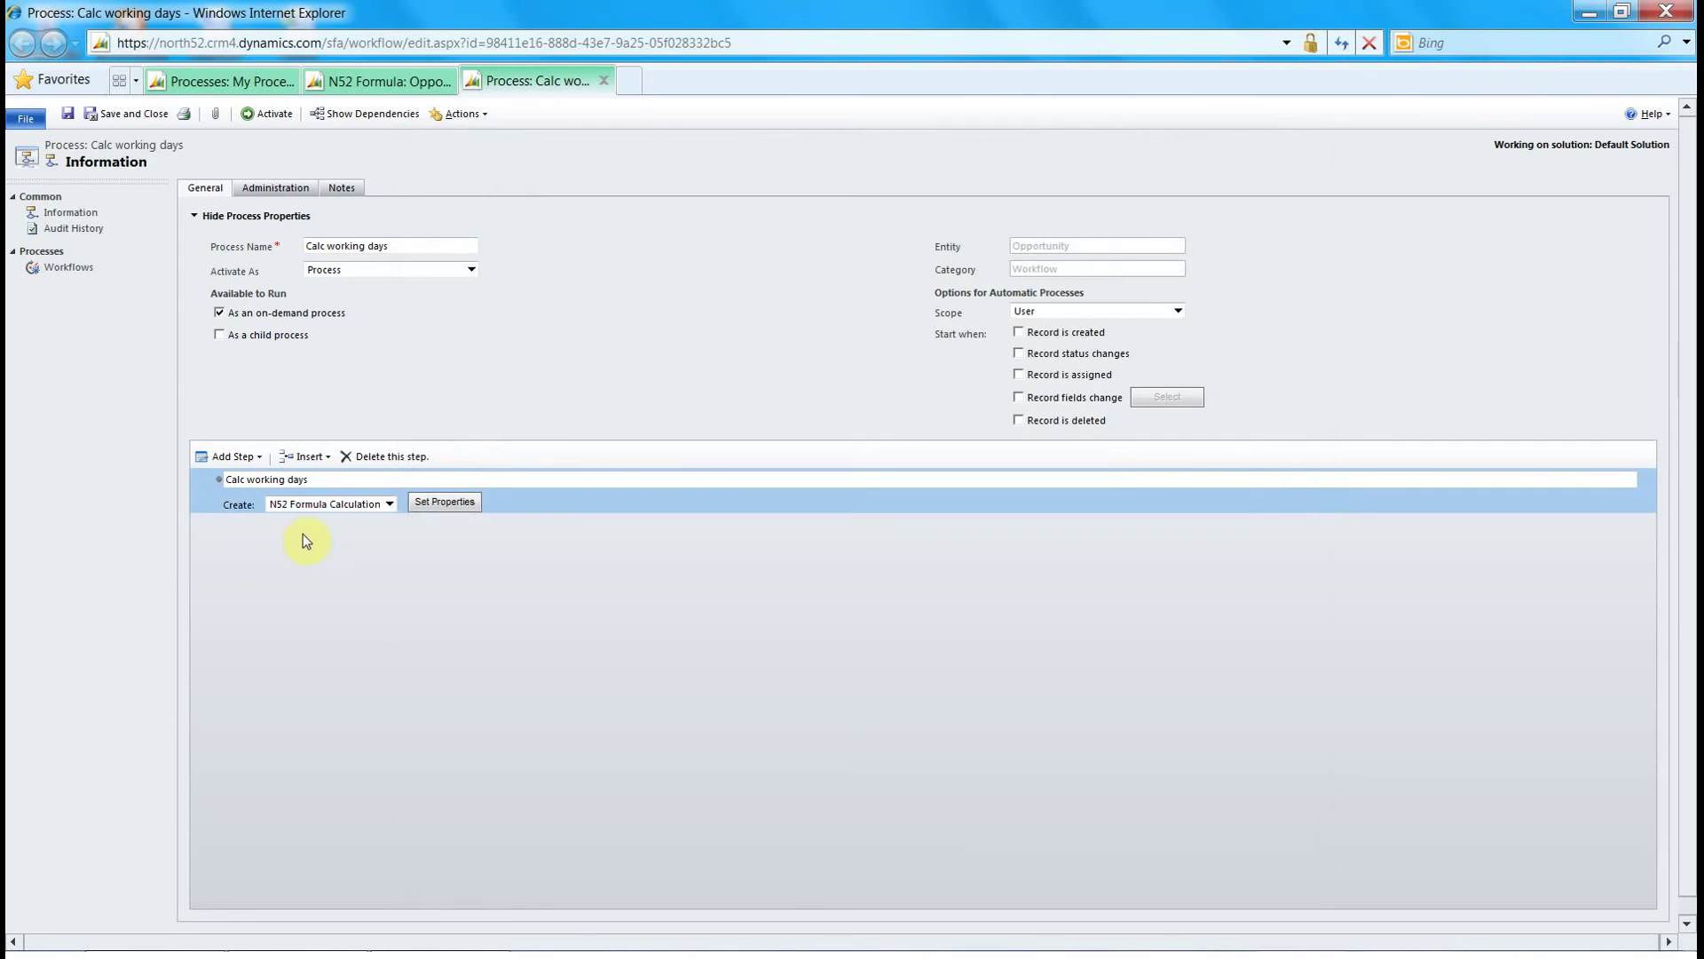
- Add an Update Record step for Opportunity with the description "Update op description"
left_click(256, 457)
left_click(278, 621)
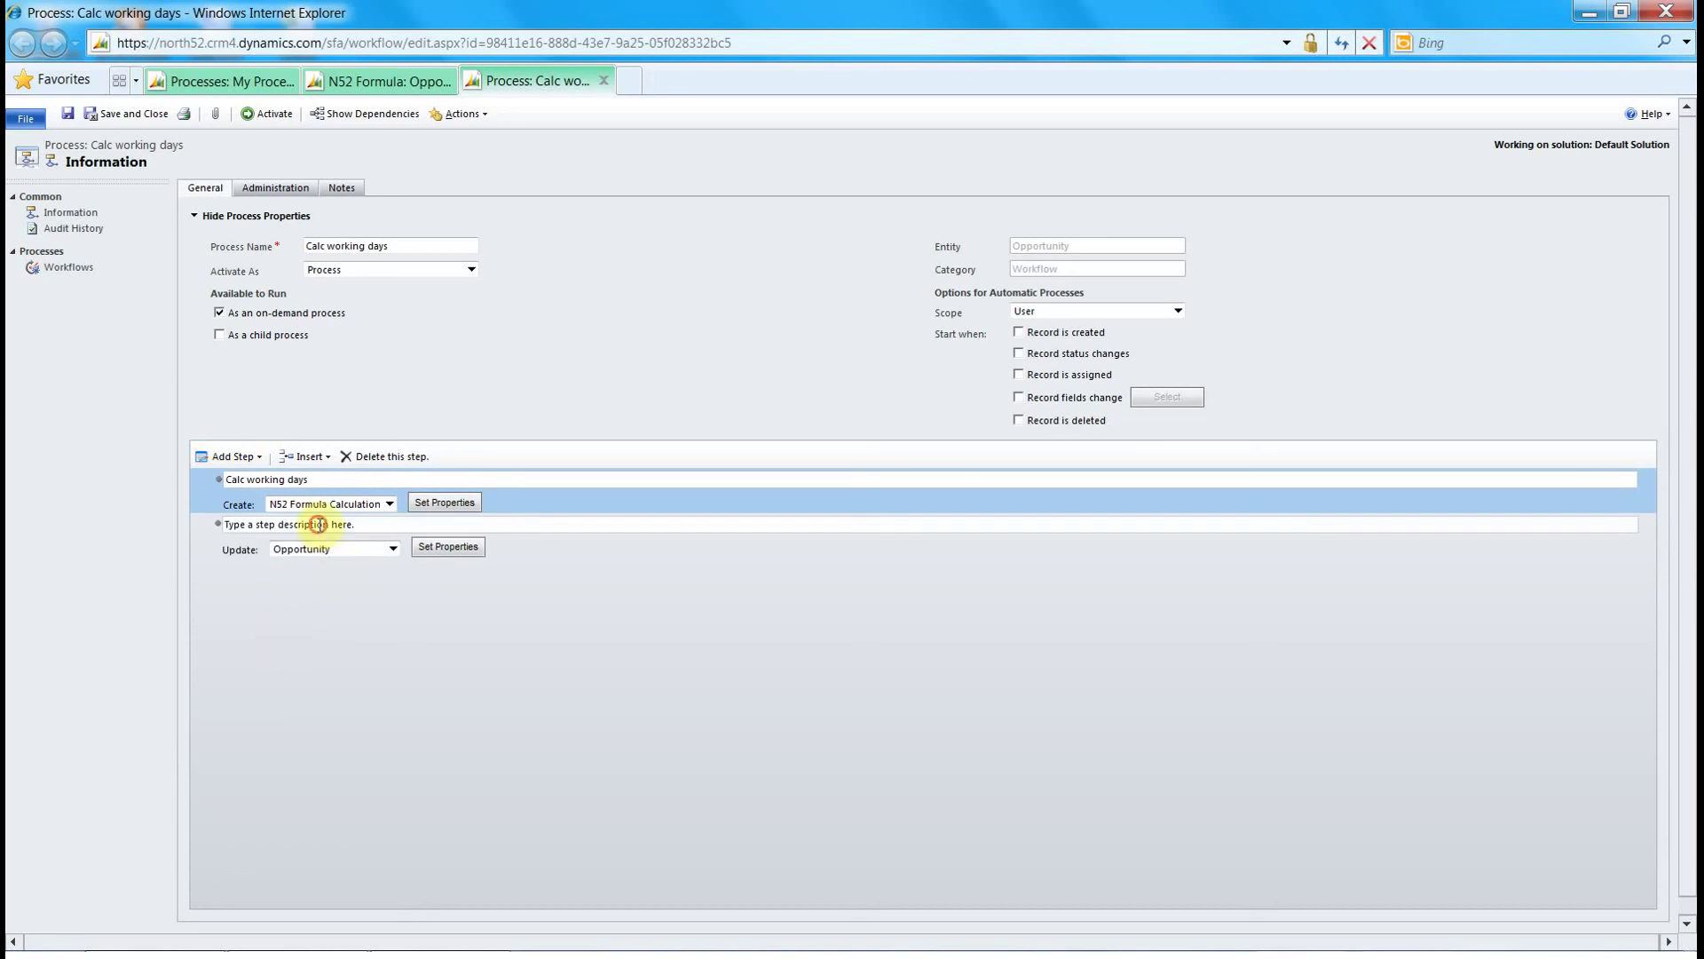
left_click(319, 524)
type("Update ")
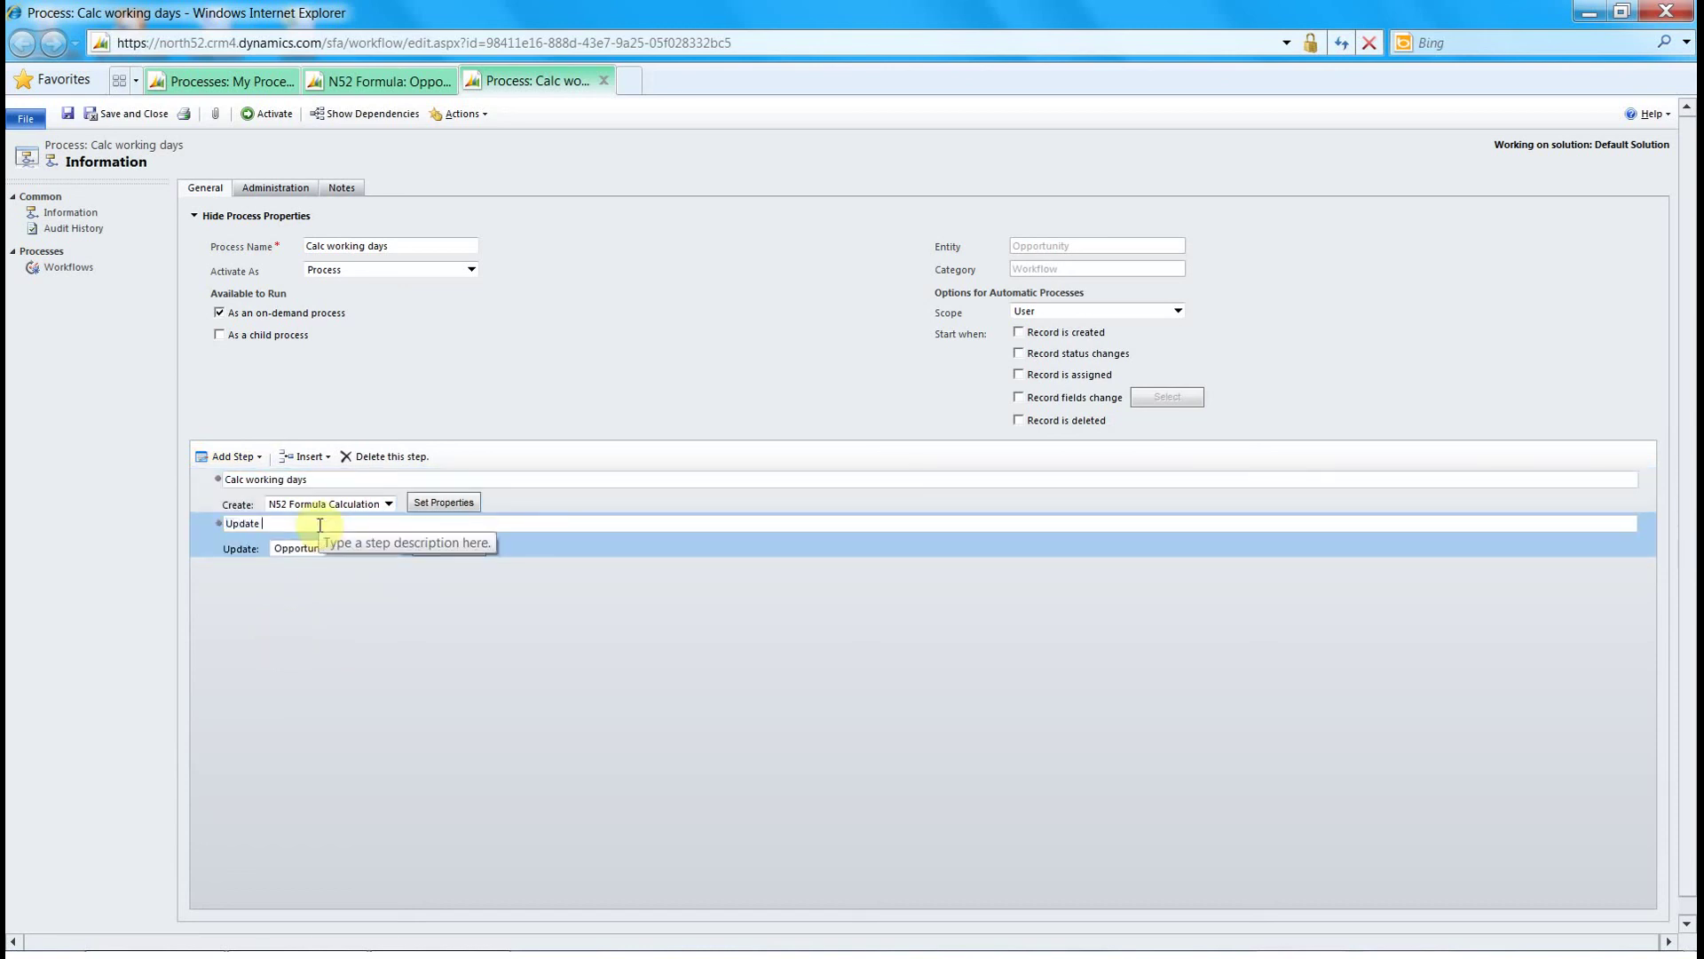
type("op description")
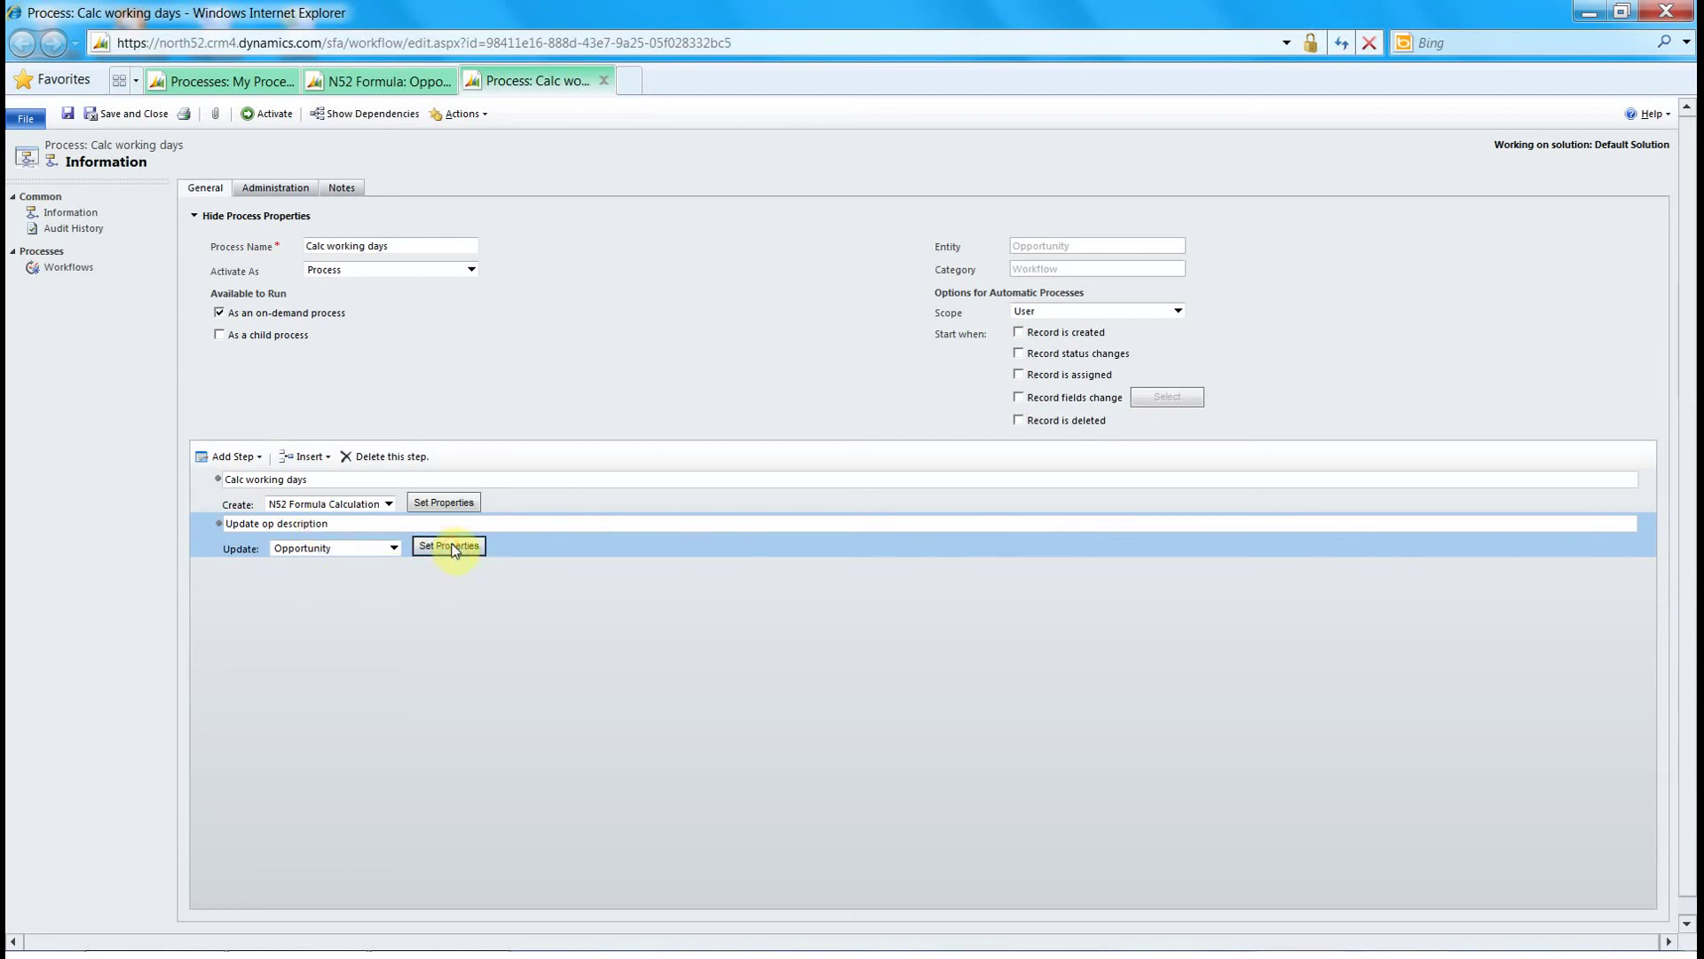
- In the update step's properties, start Description with "You have" followed by the dynamic Result value of the Calc working days calculation
left_click(452, 547)
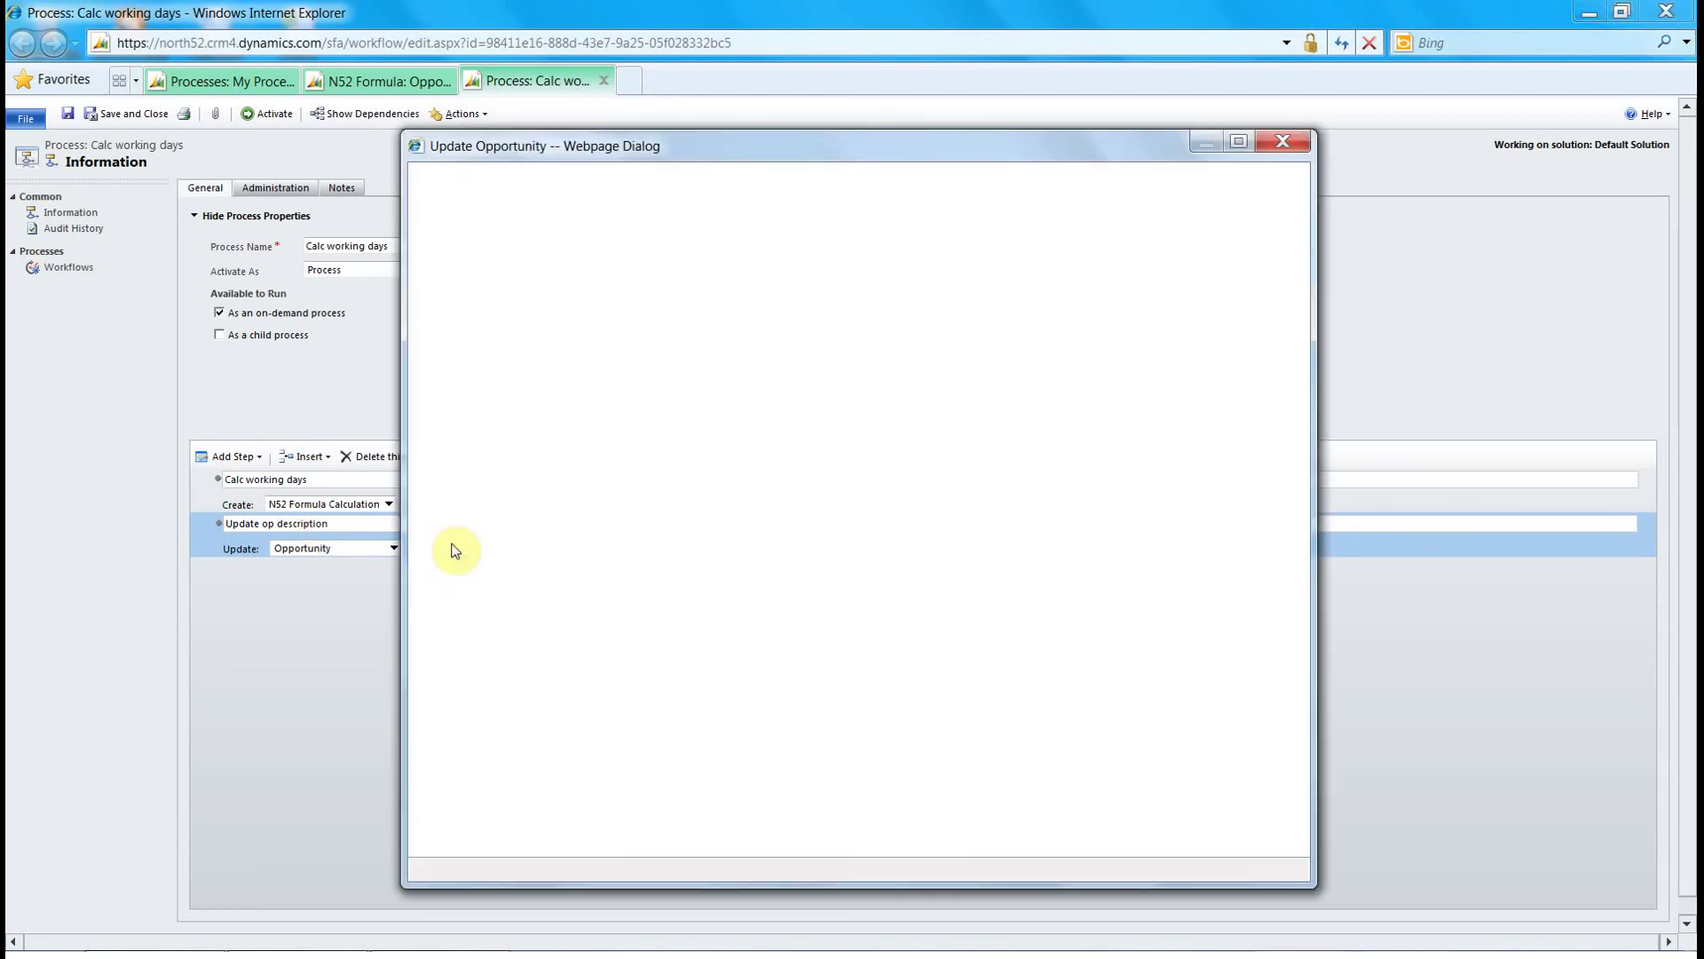
left_click(571, 410)
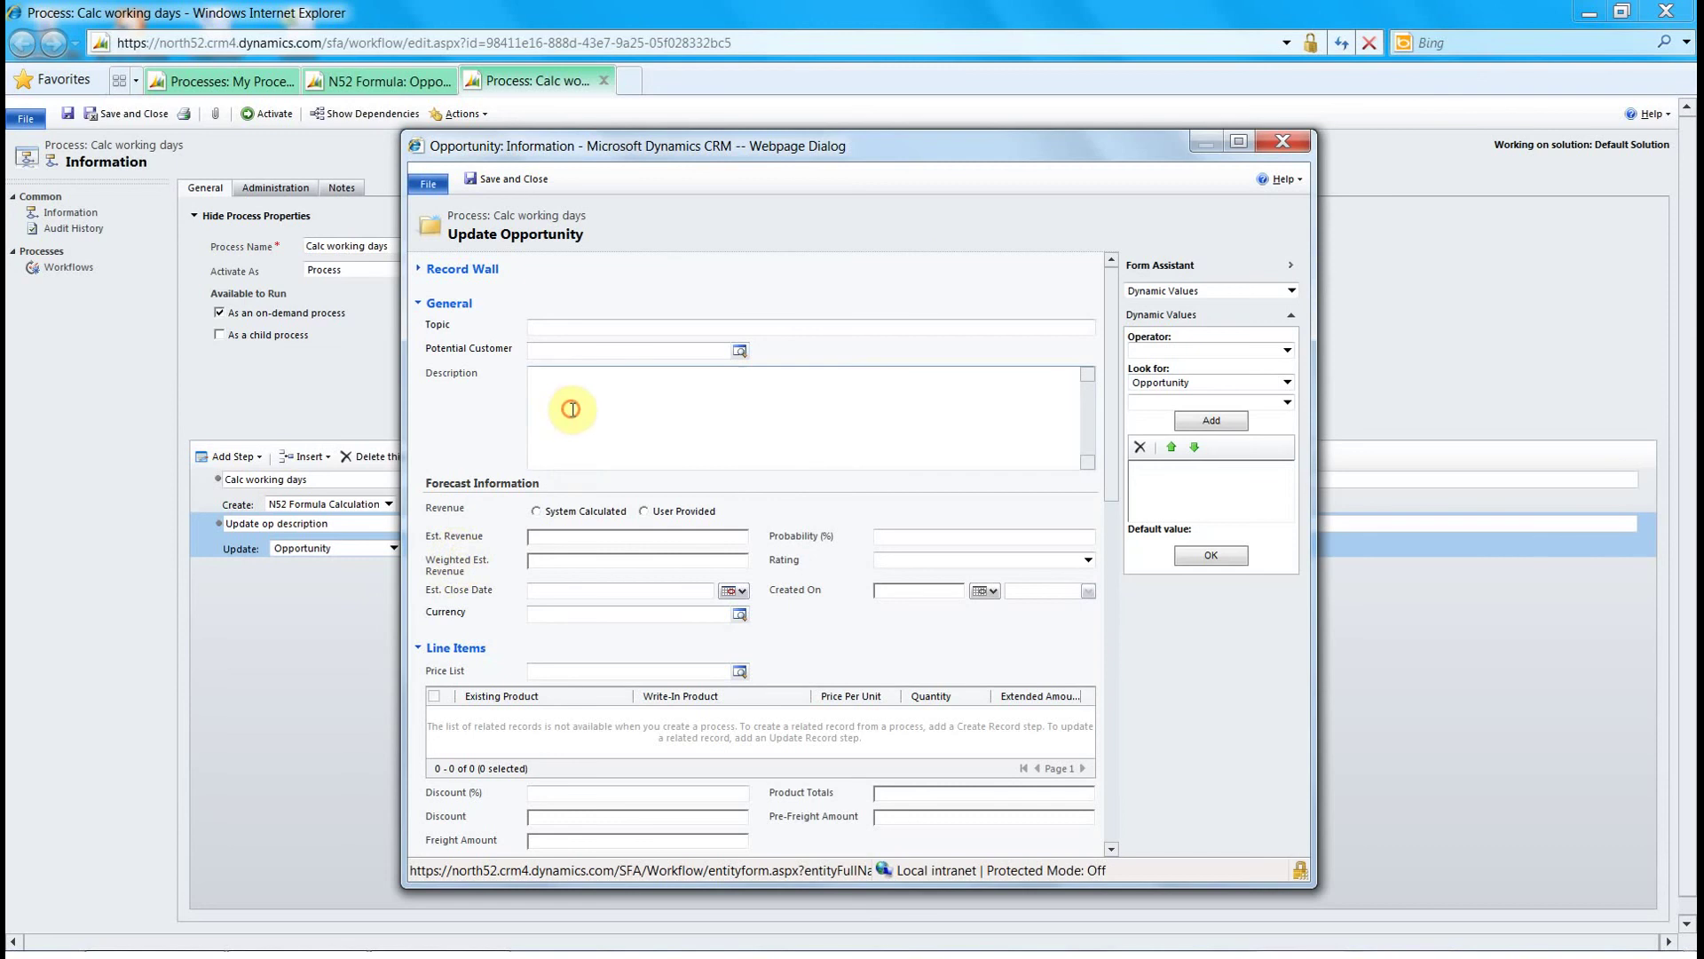
type("You have")
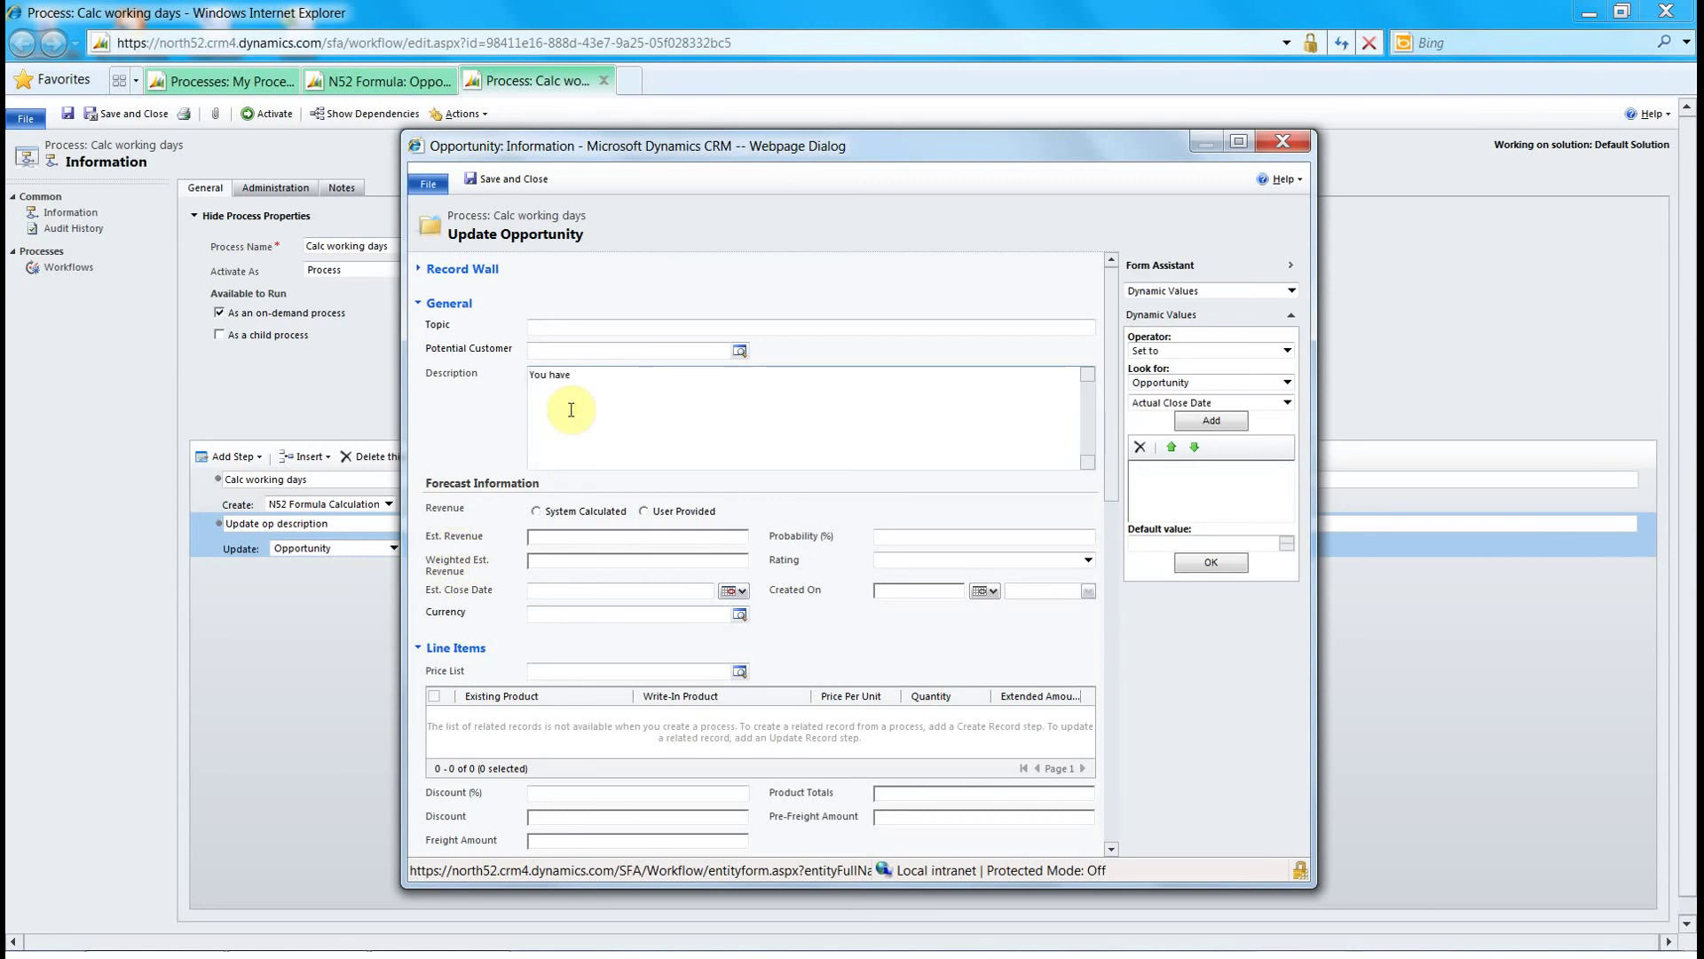
left_click(1287, 383)
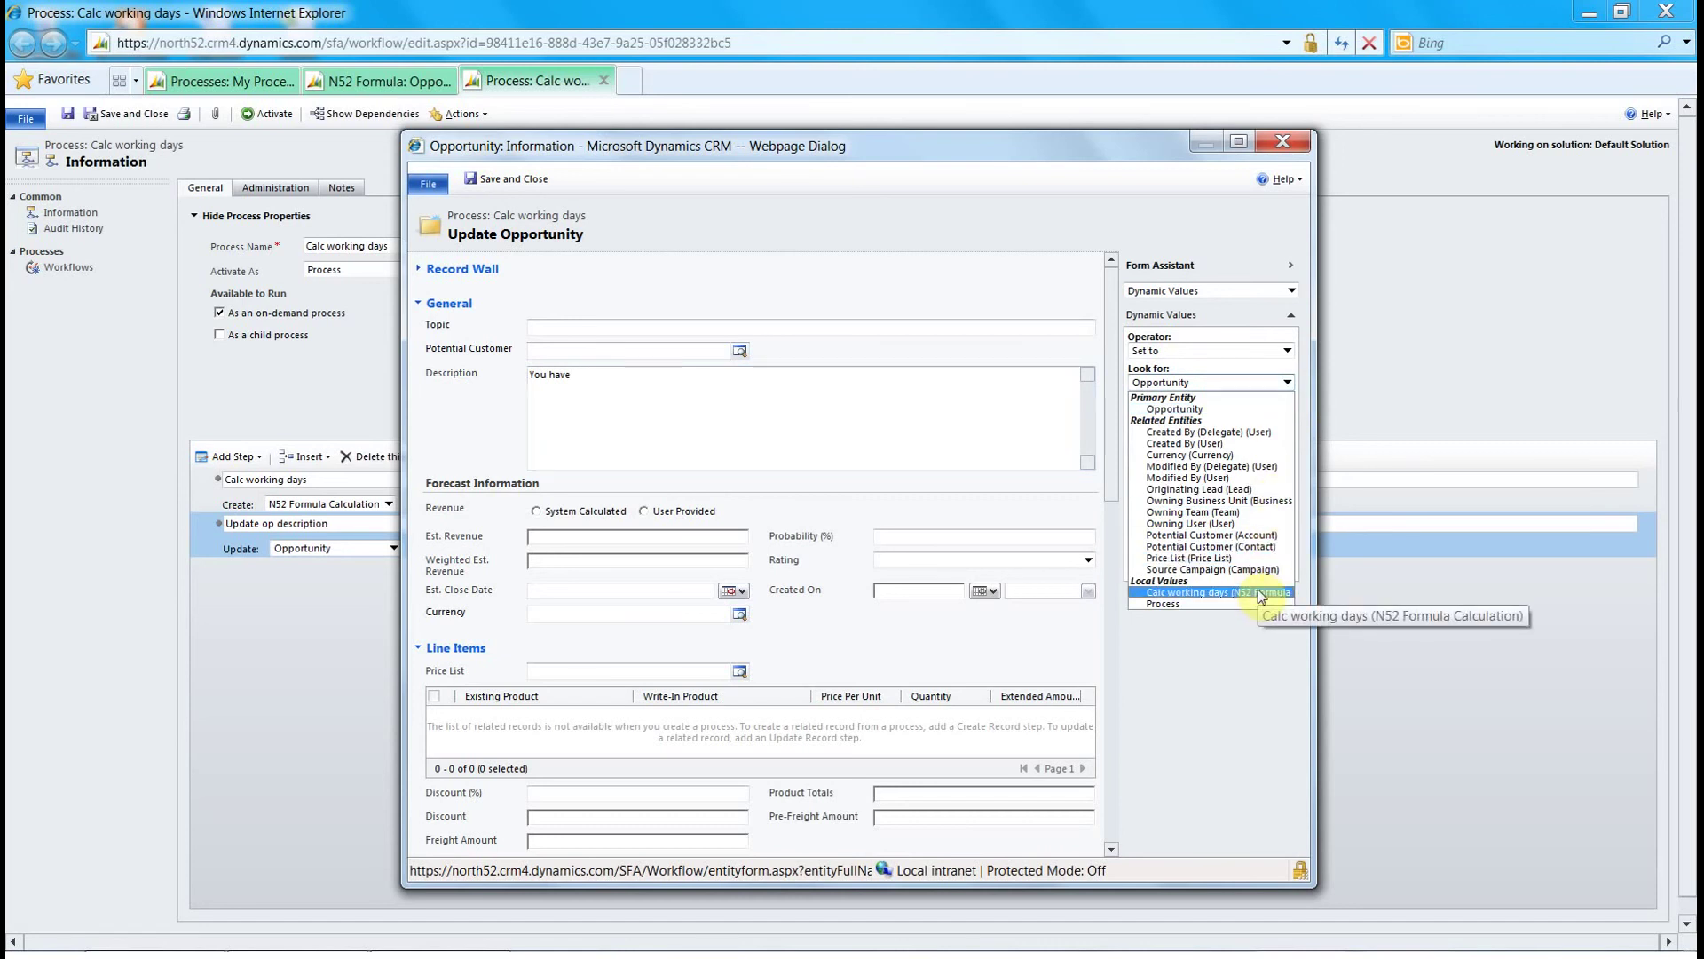
left_click(1261, 597)
left_click(1288, 403)
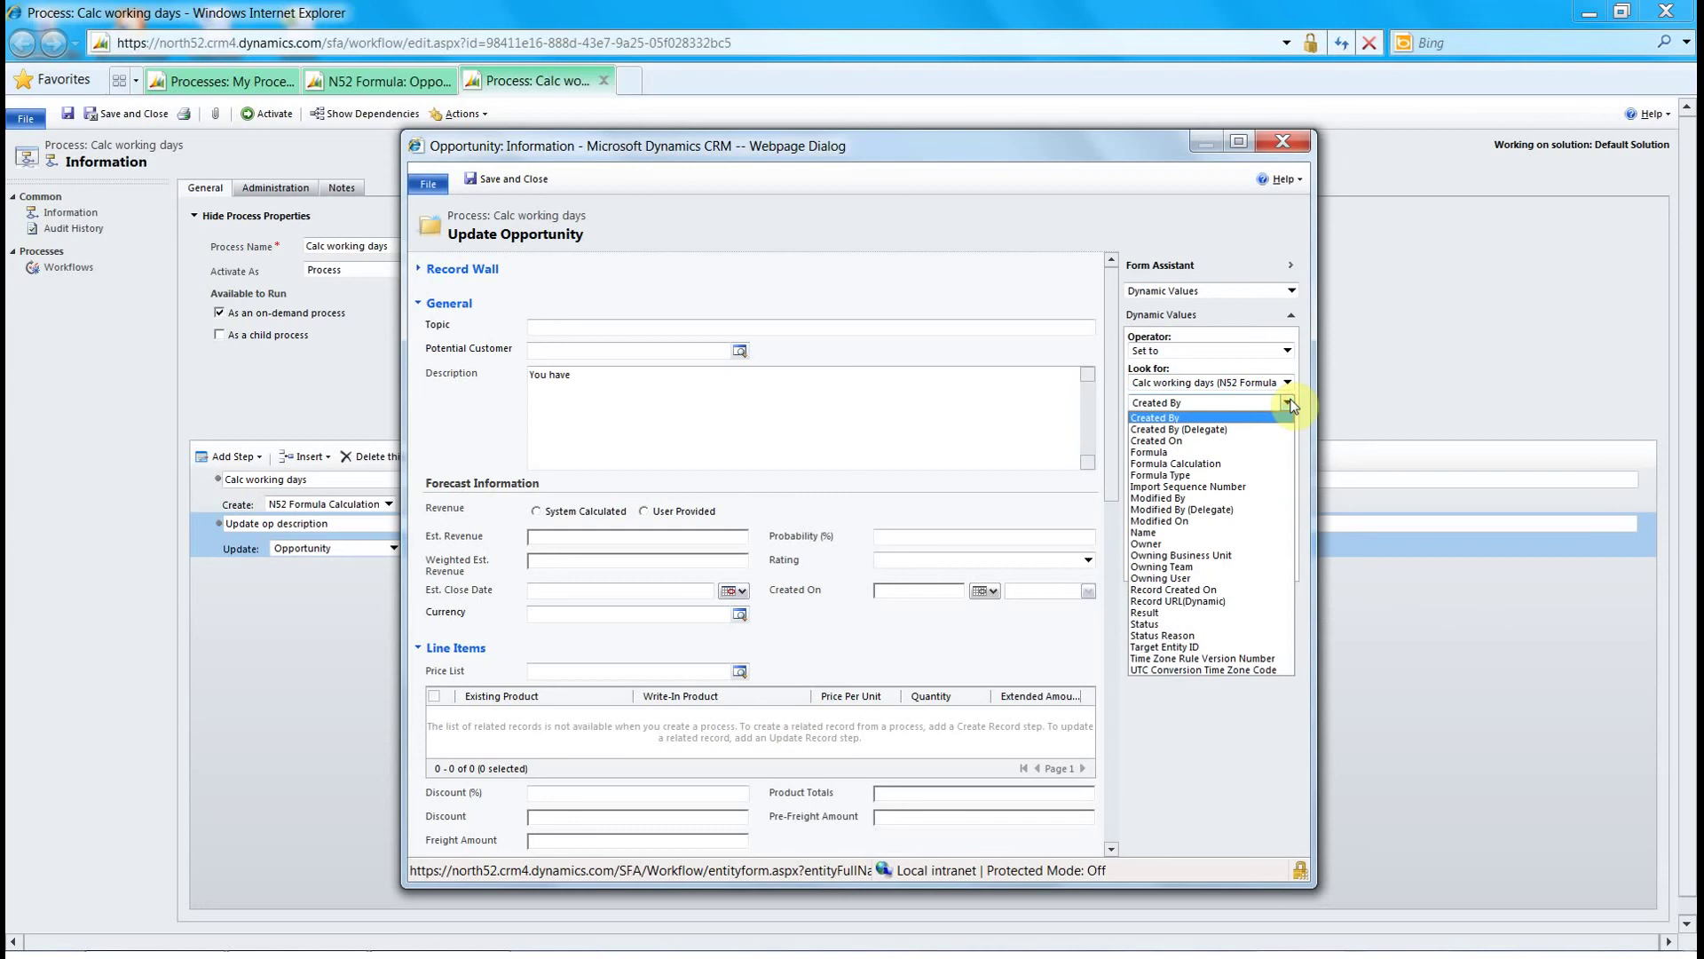
left_click(1218, 613)
left_click(1211, 420)
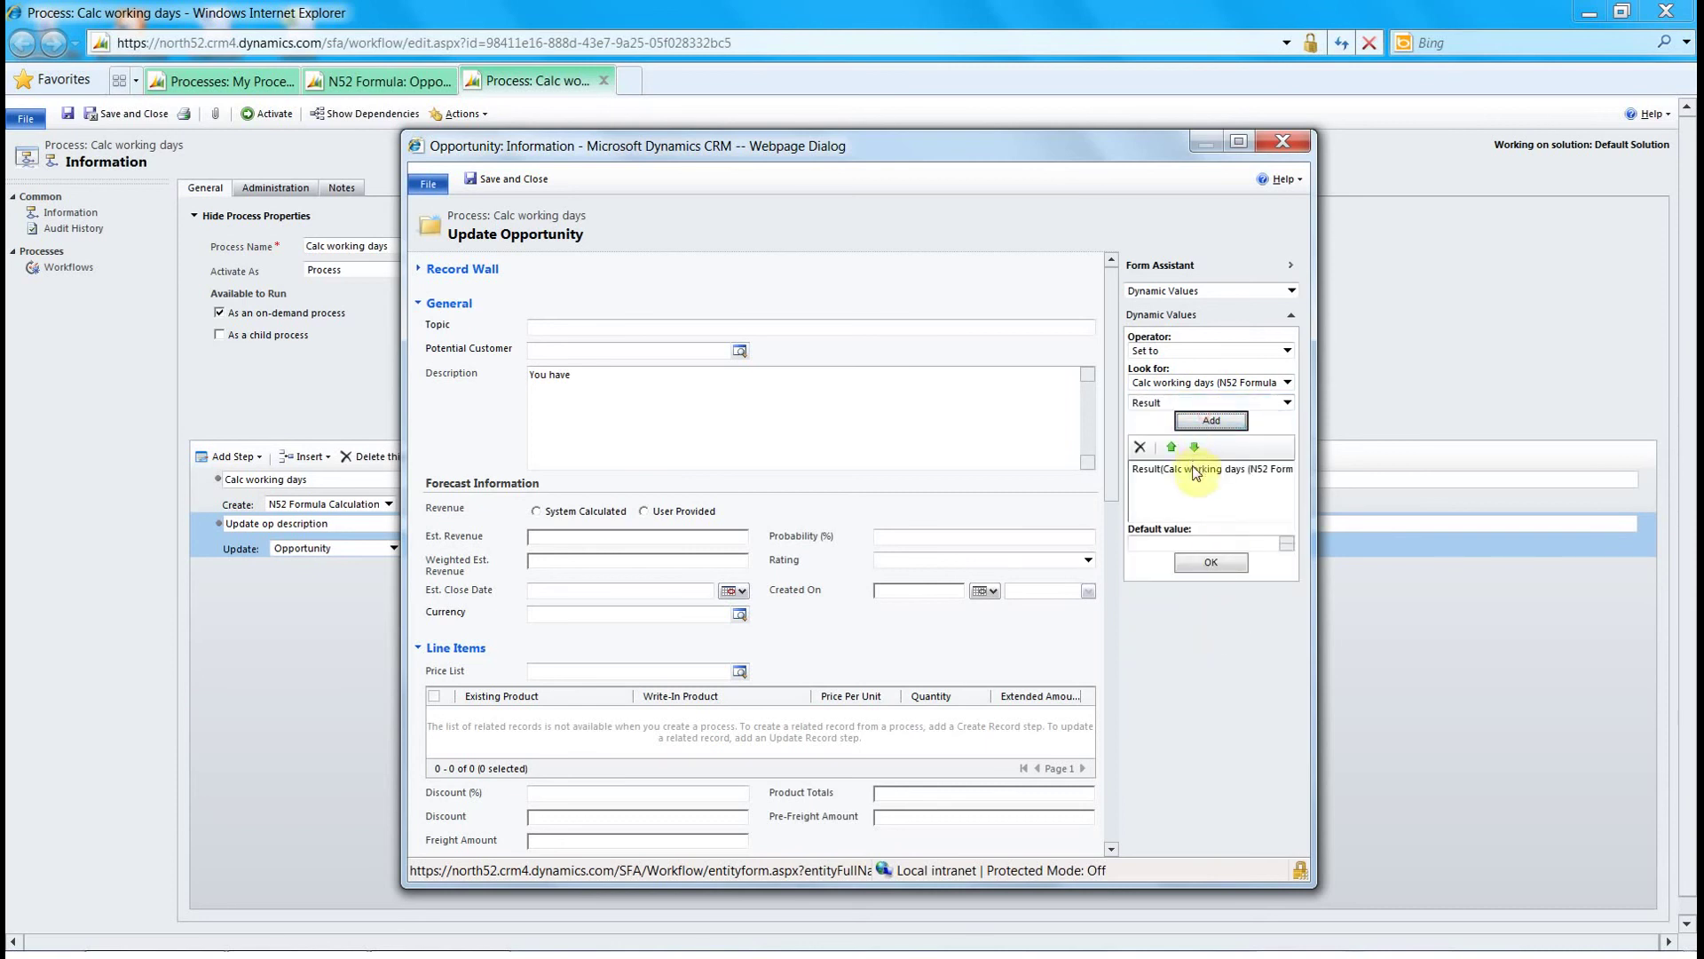
left_click(1210, 562)
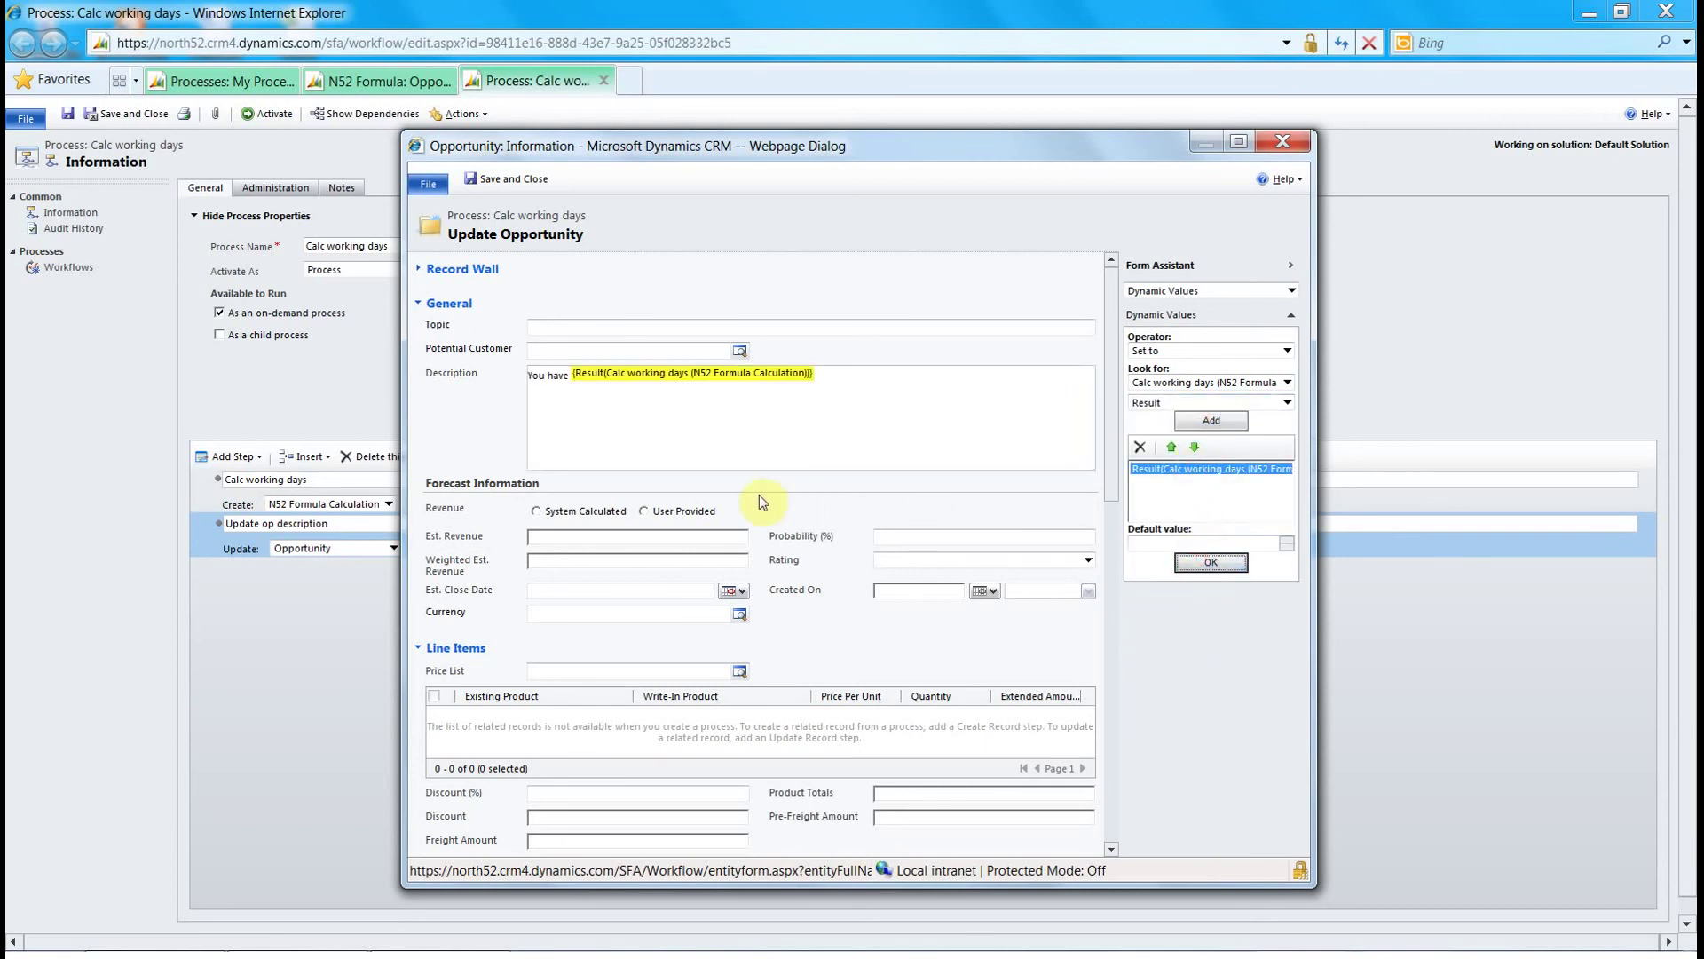
- Complete the Description with "workings days to close this opportunity." after the dynamic value, and save and close the update properties
left_click(846, 383)
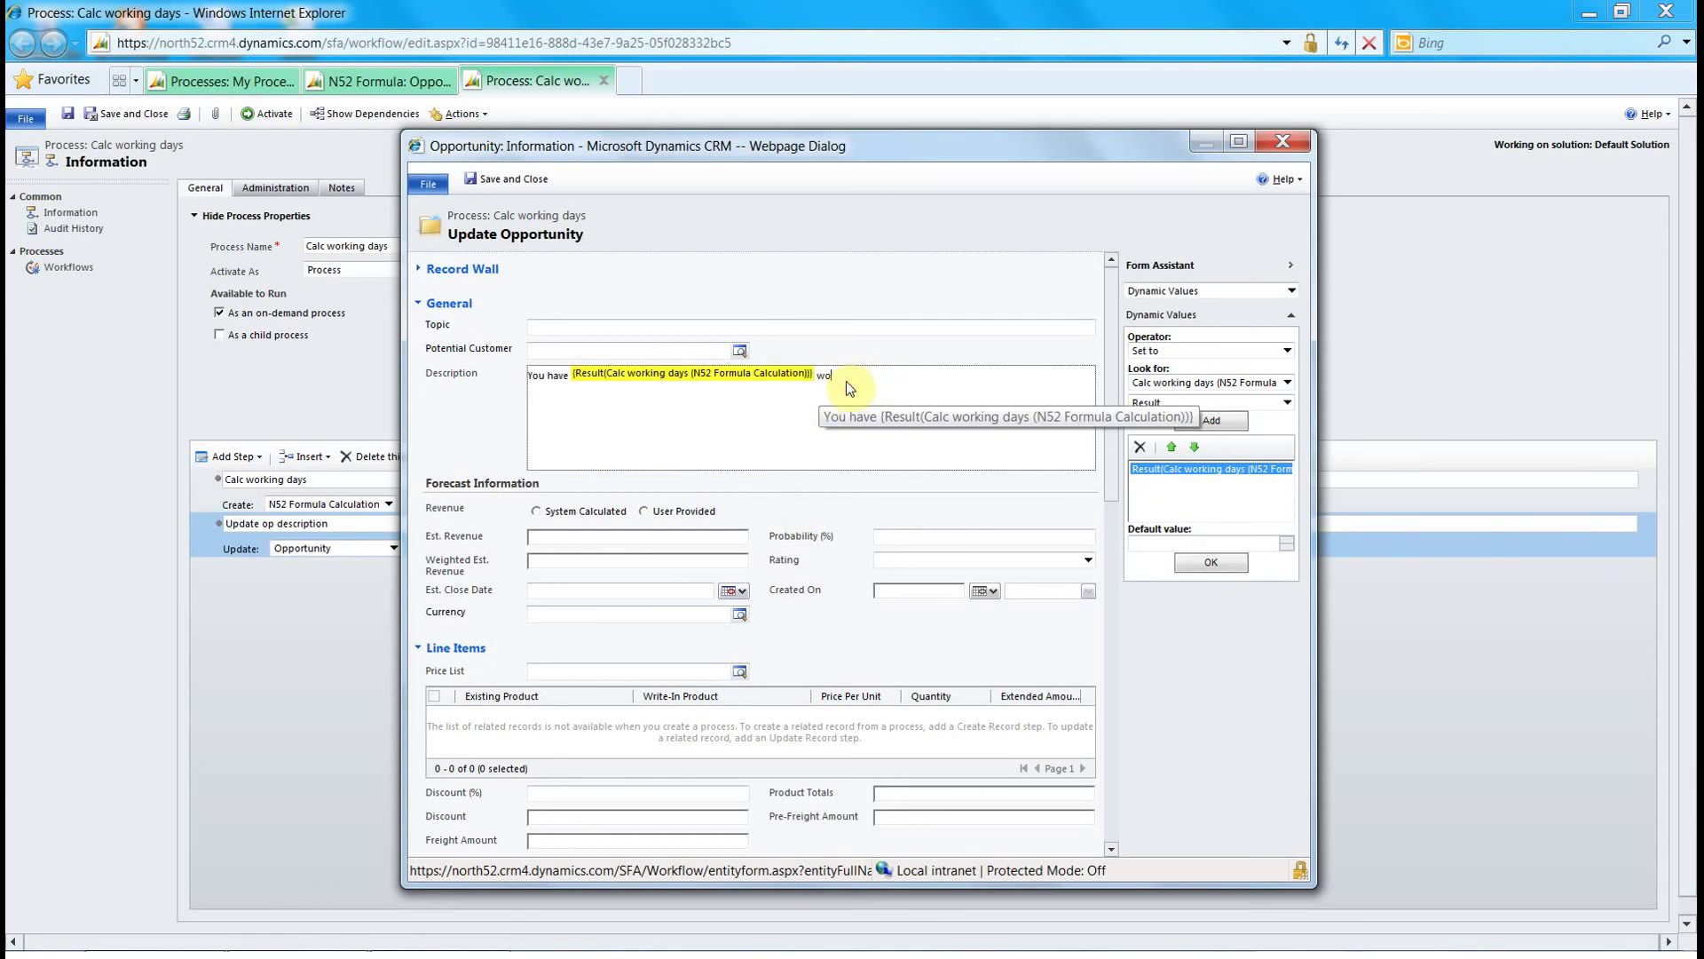
type("workings days to close this ")
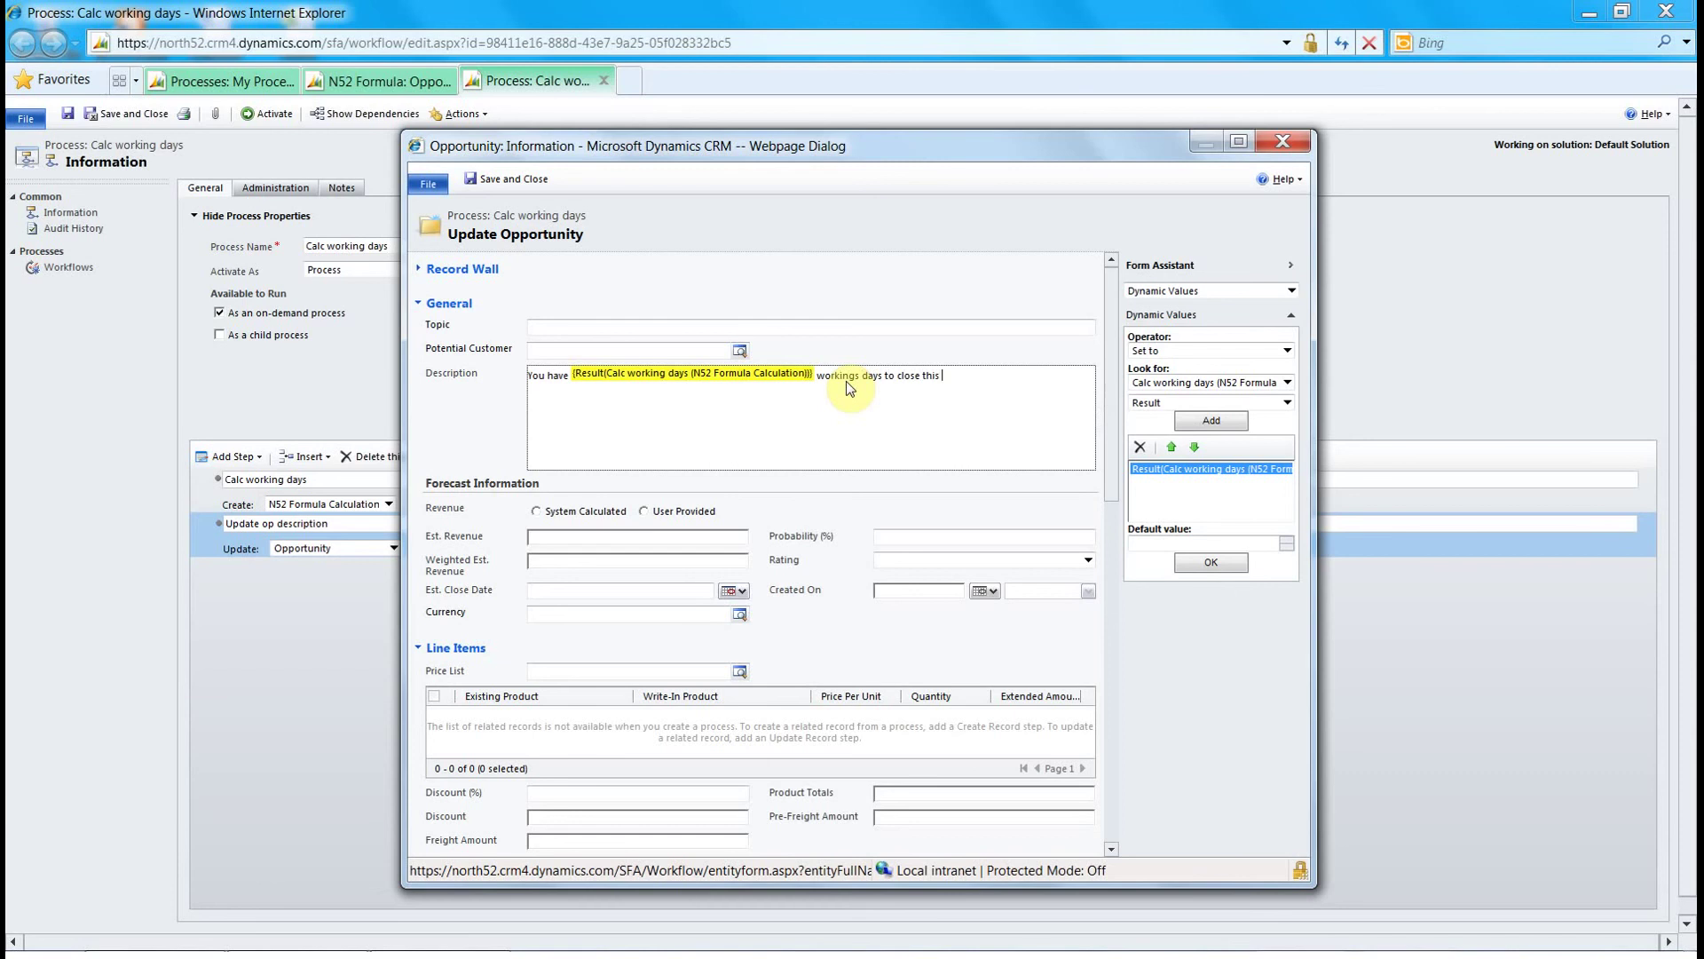
type("opportunity.")
left_click(508, 181)
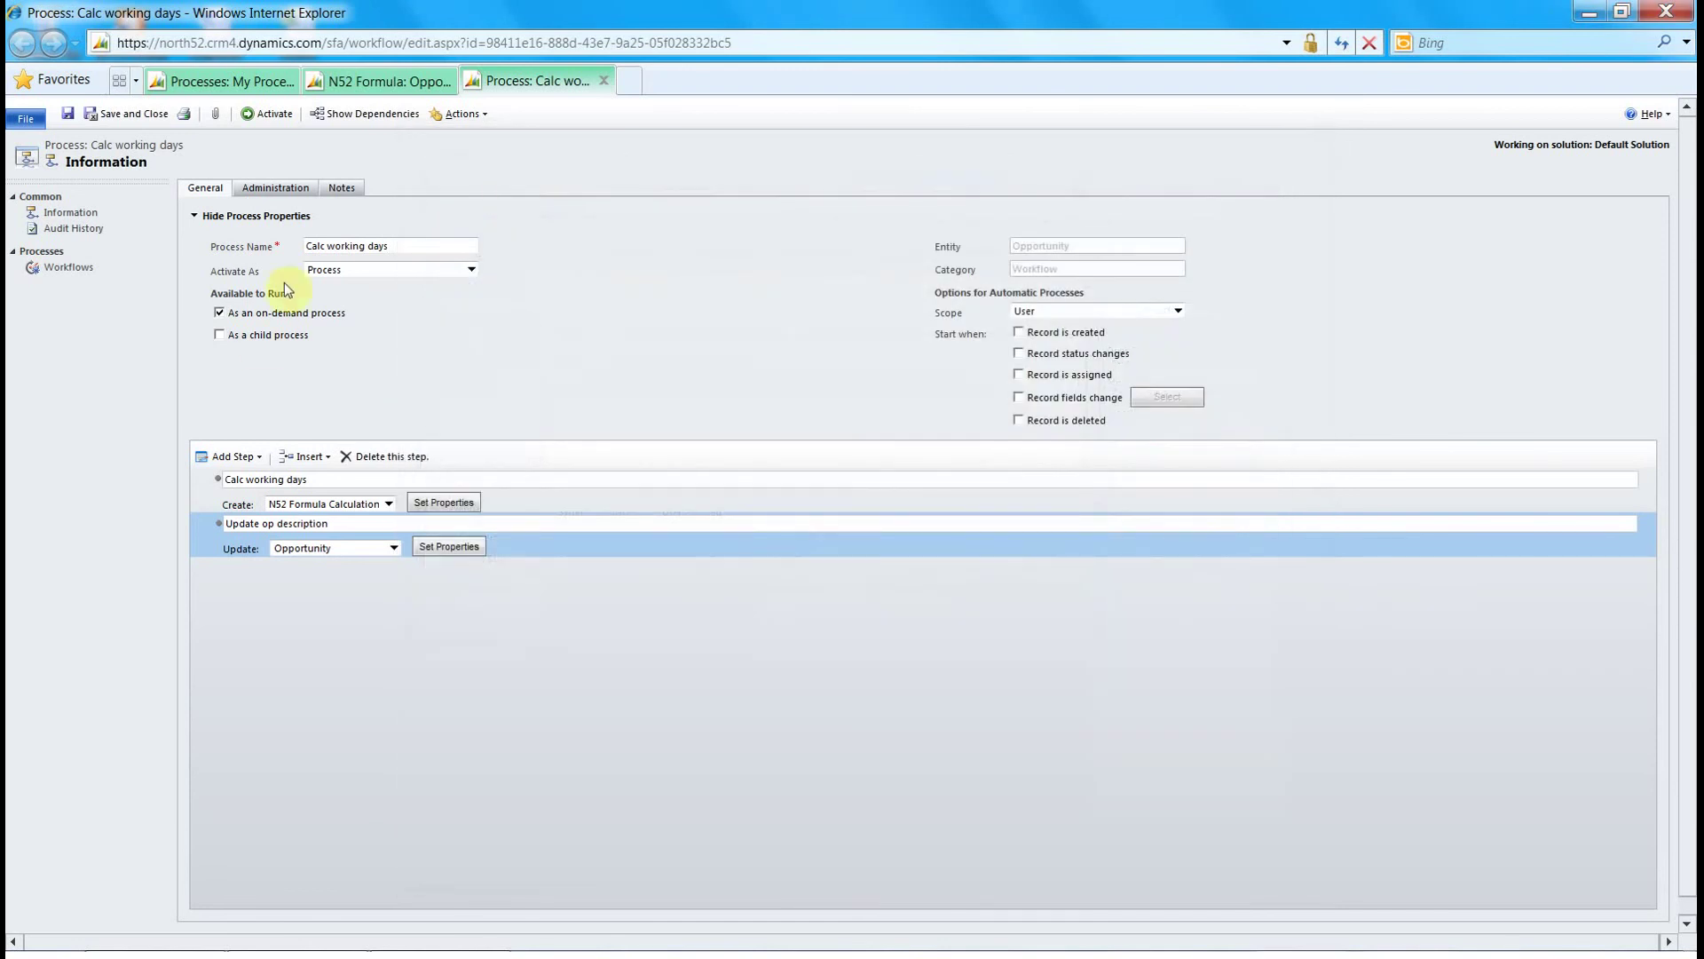
- Activate the Calc working days process
left_click(265, 112)
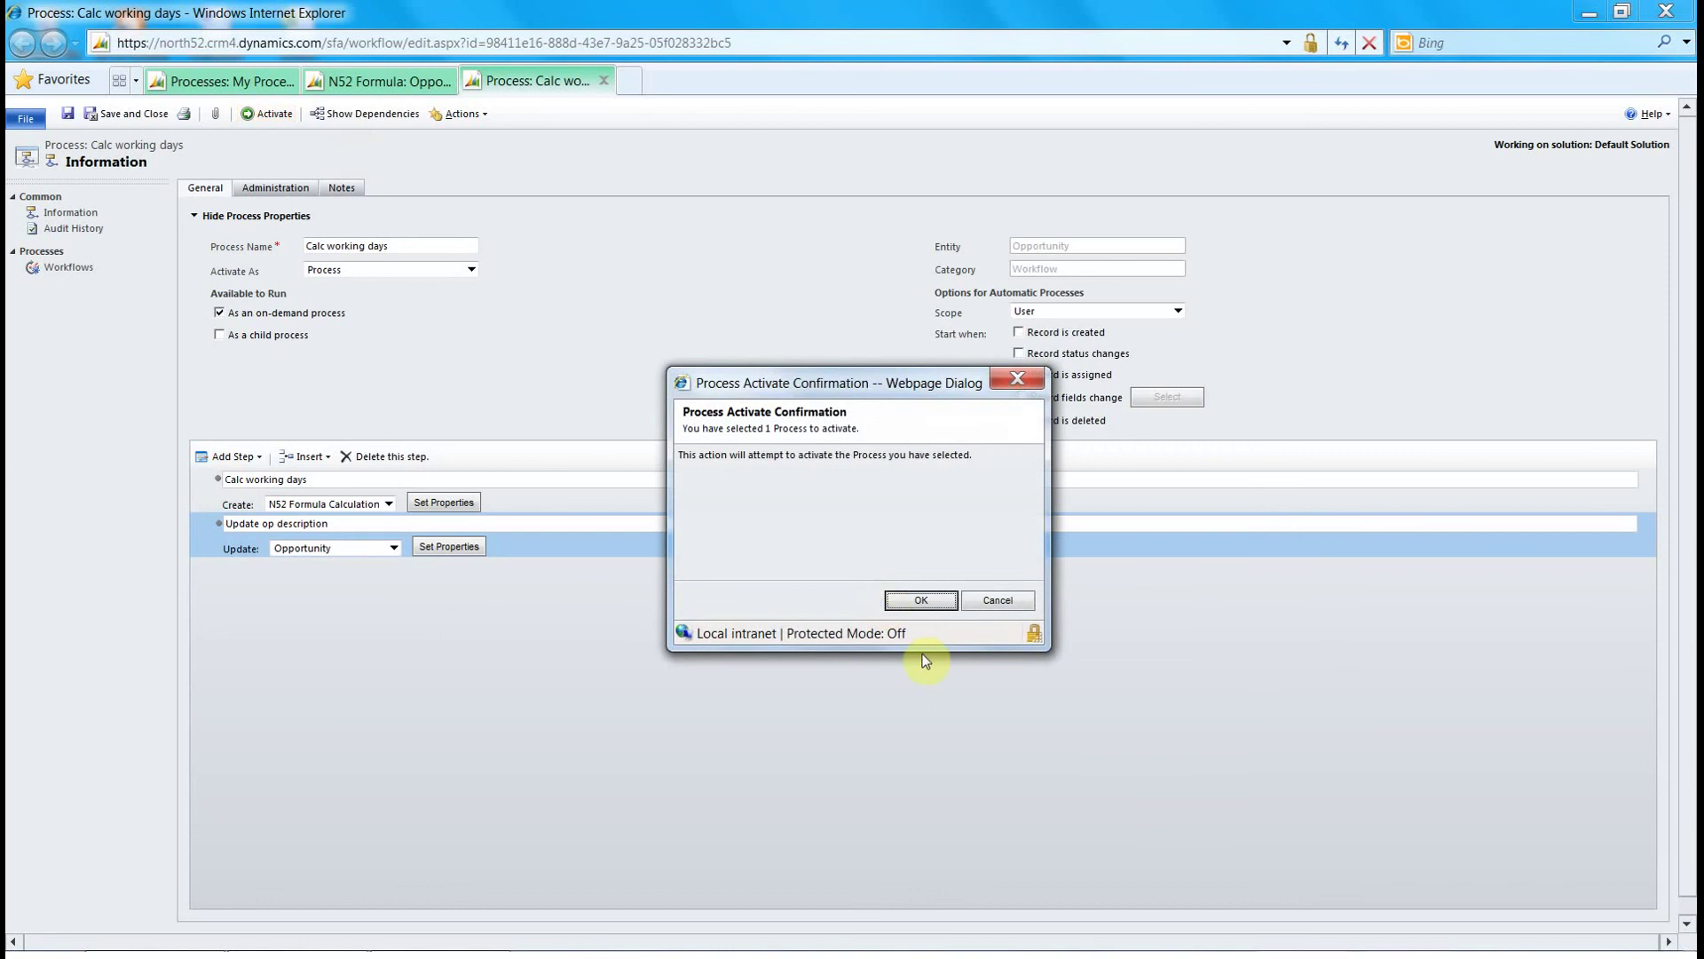
left_click(919, 603)
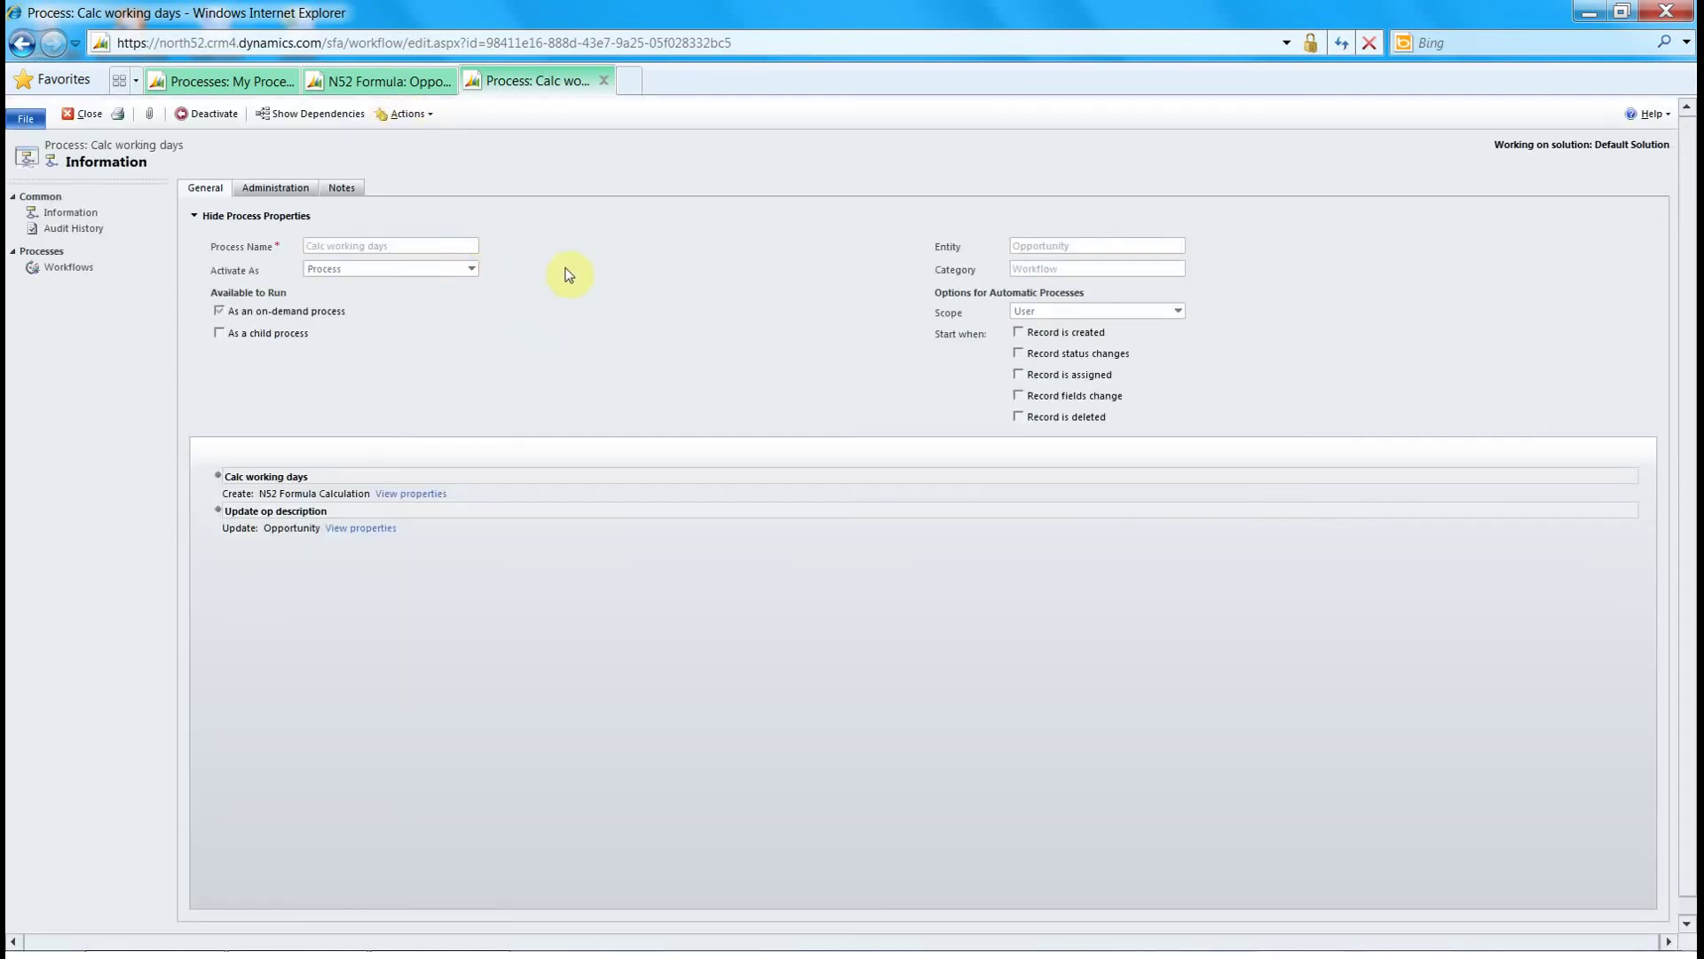
- Return to the main CRM window and open the "Big Opp." record from the Sales opportunities
left_click(357, 86)
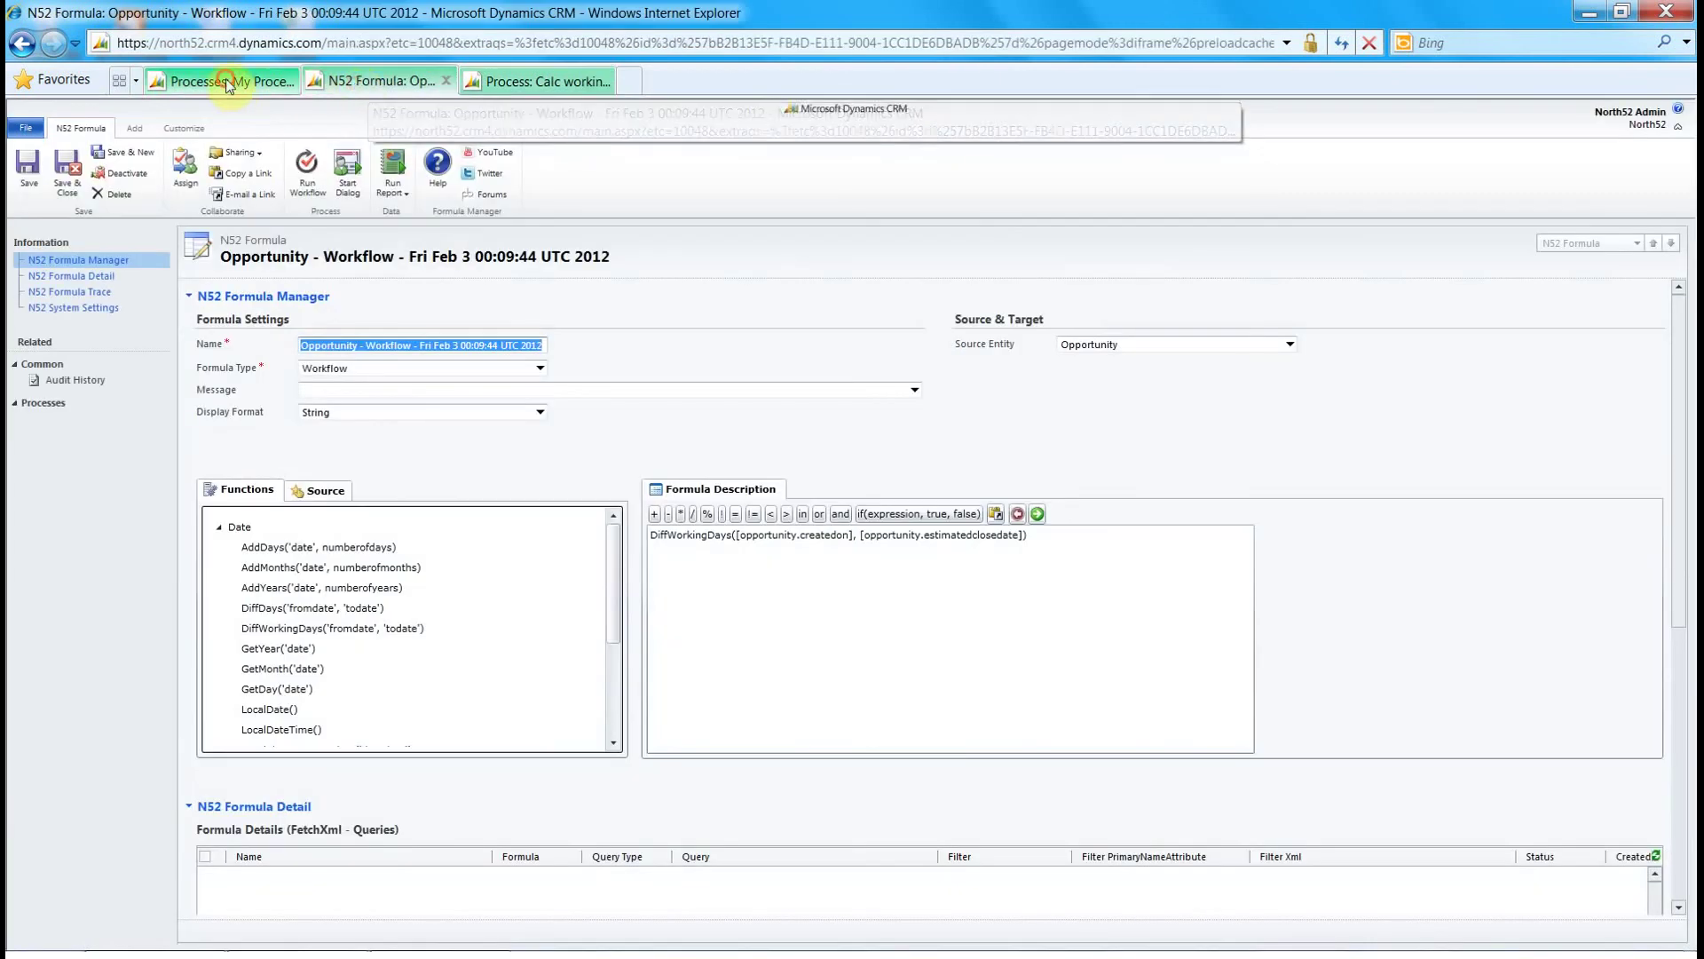
left_click(233, 81)
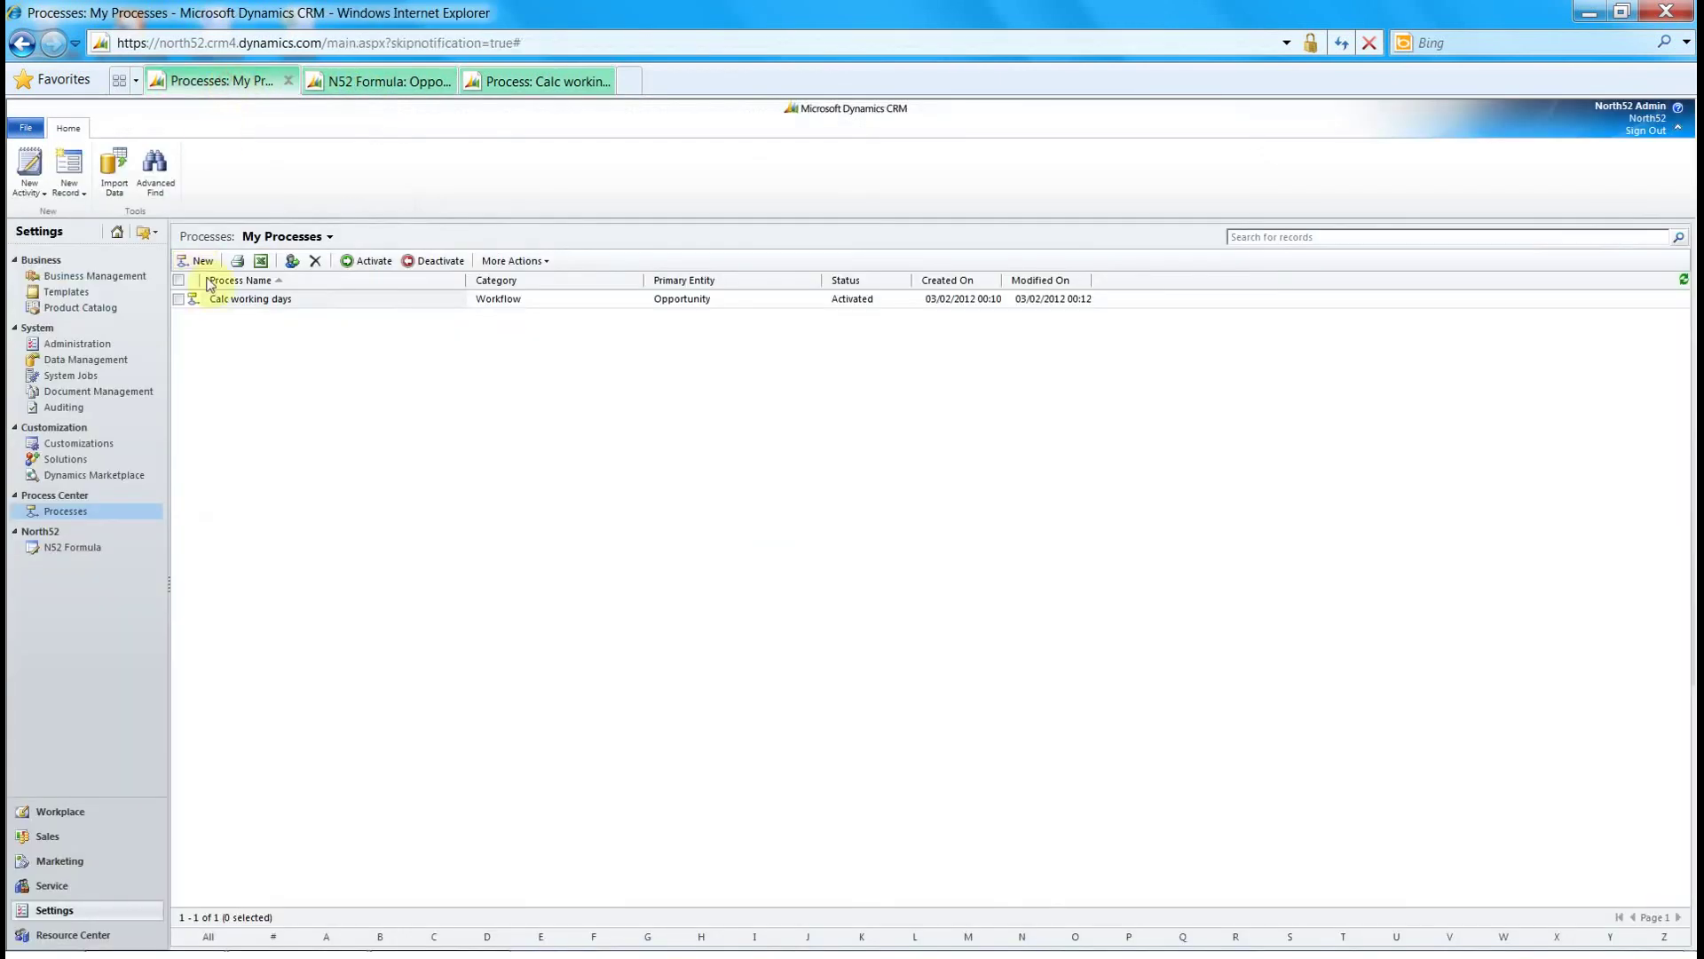
left_click(53, 837)
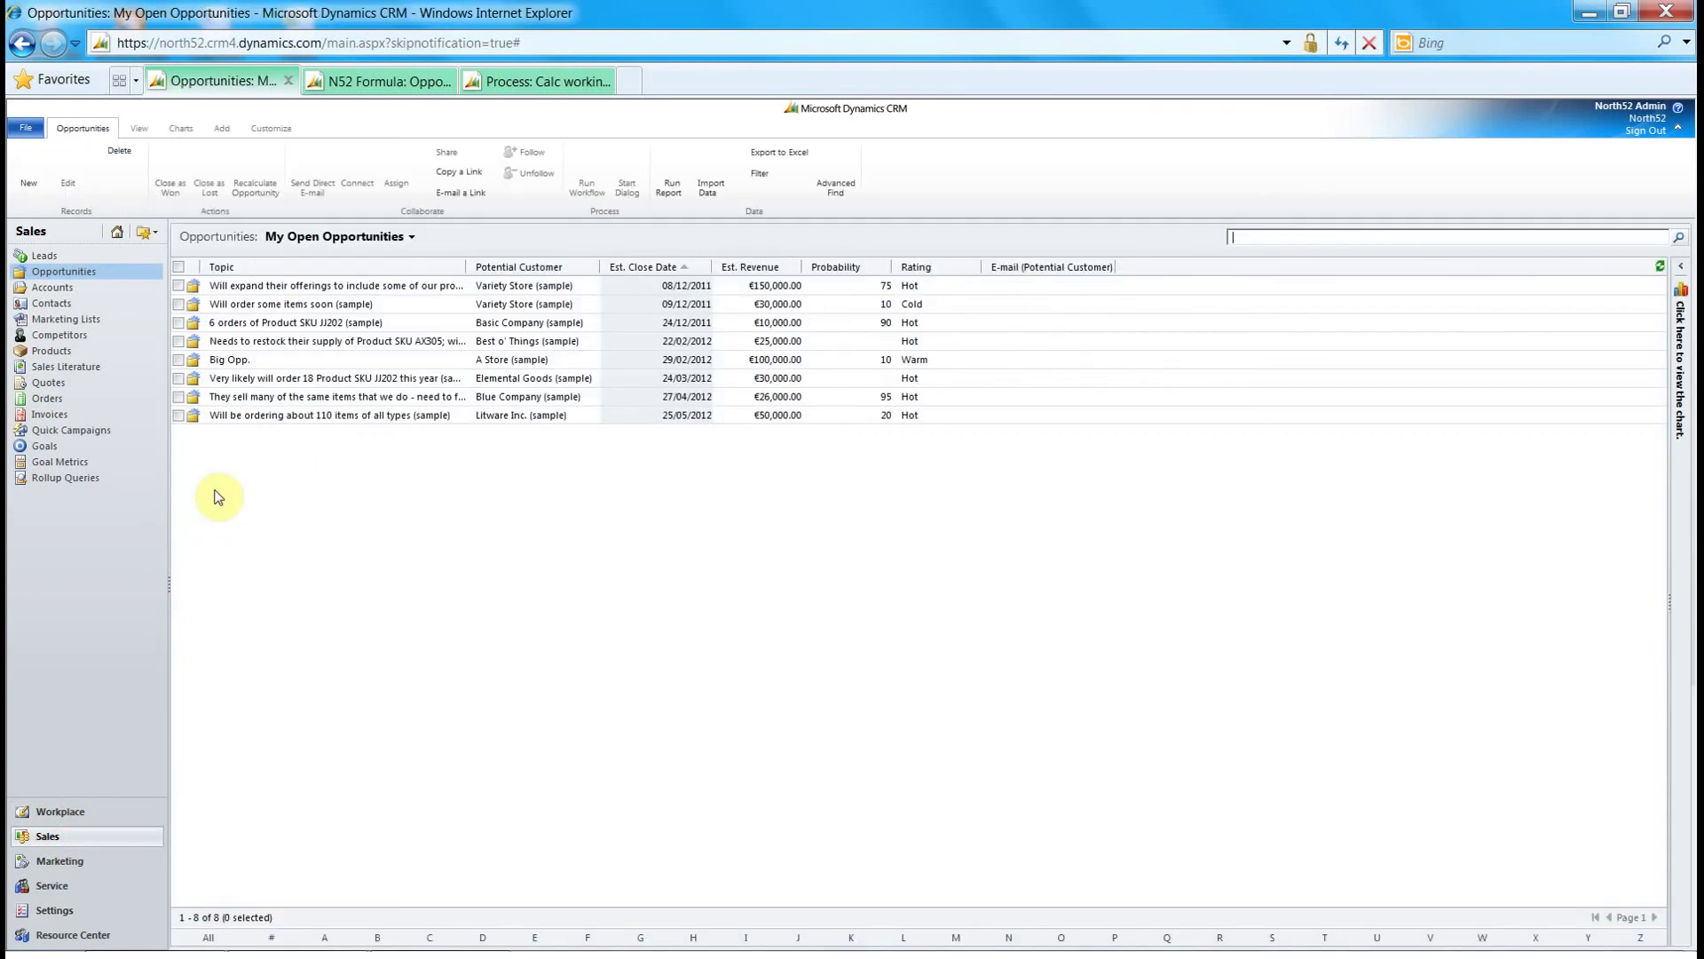
double_click(384, 360)
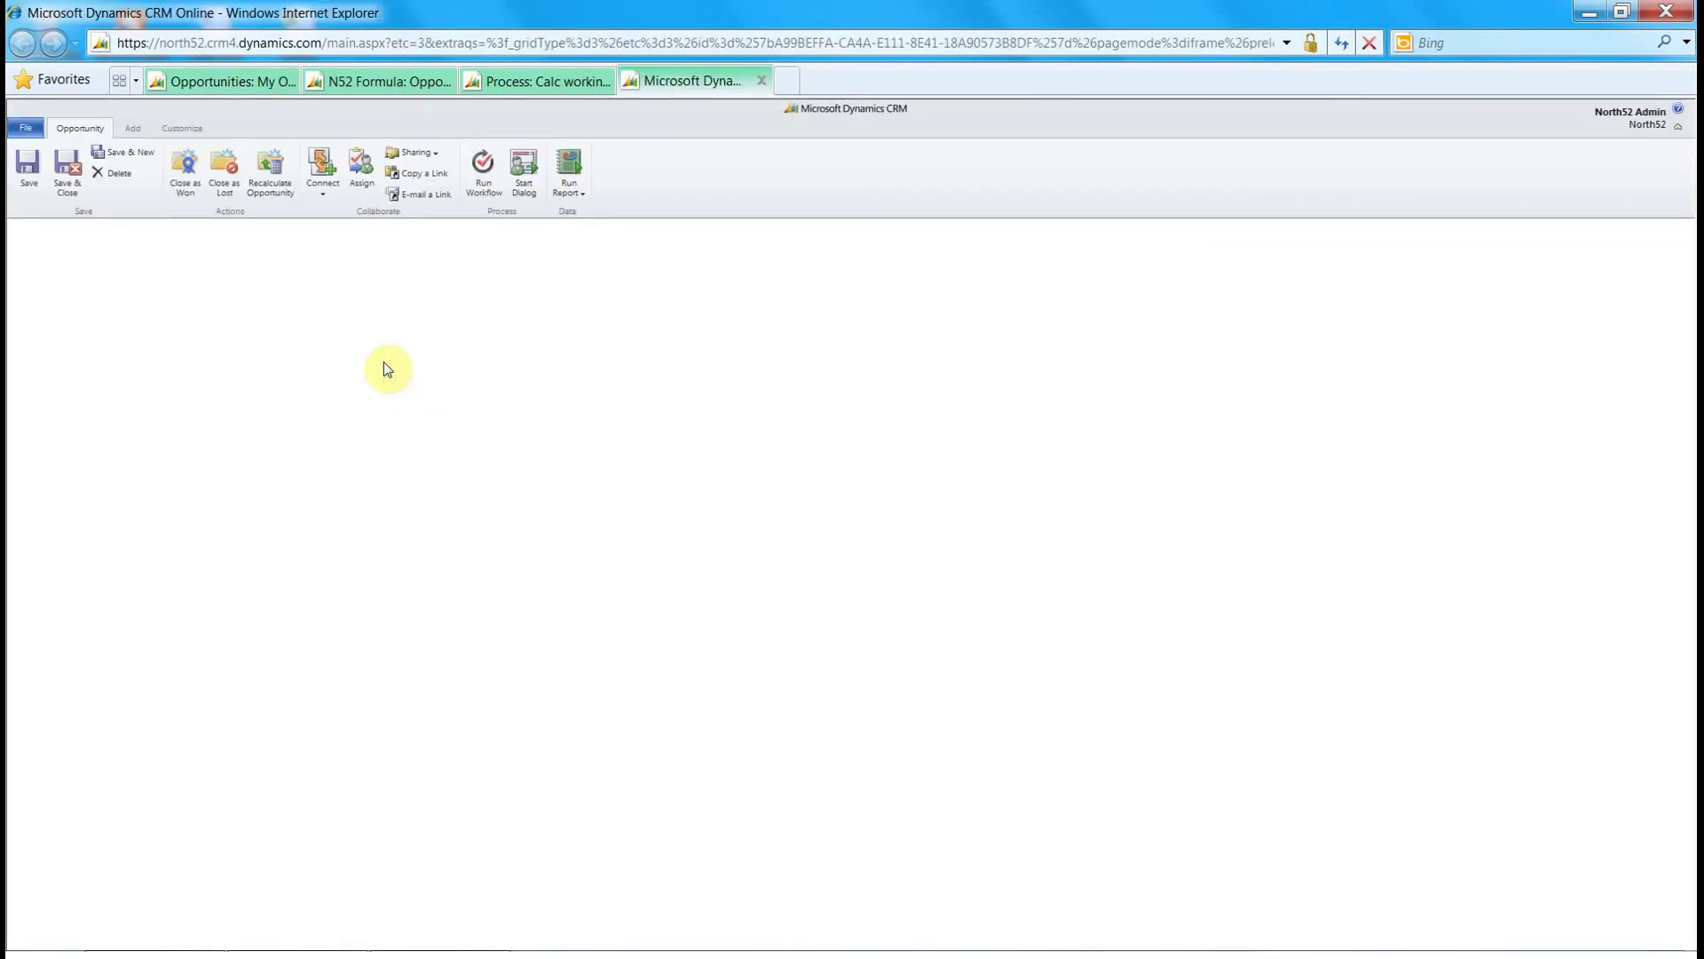
left_click(373, 443)
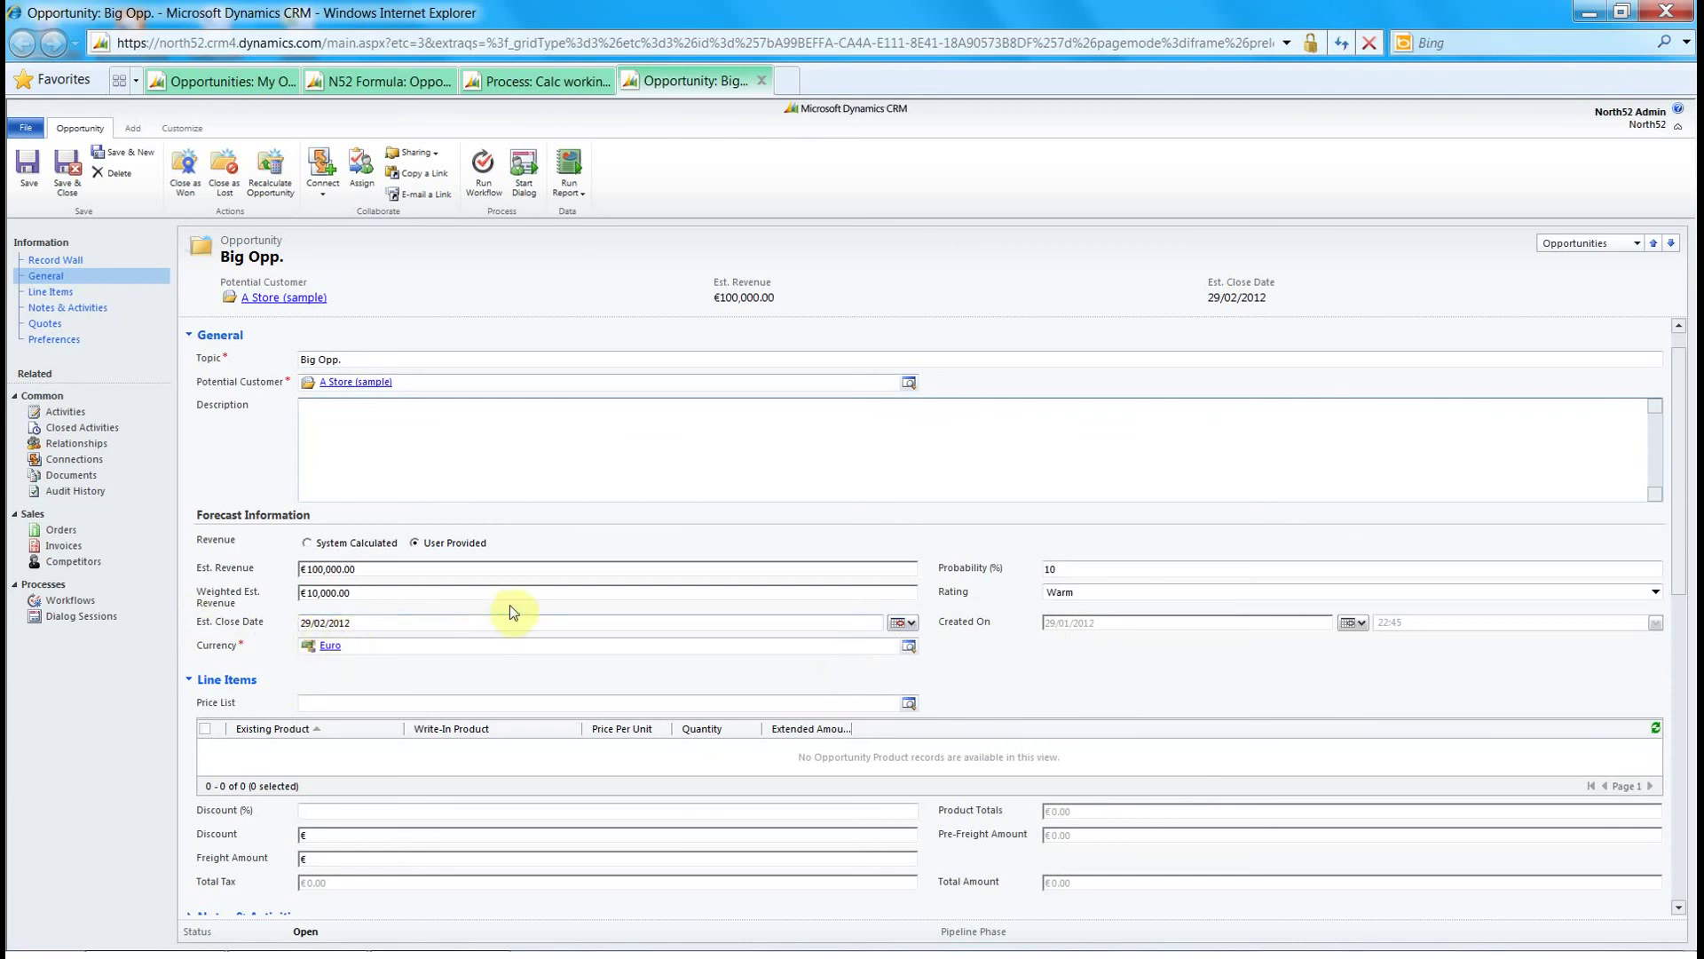
- Run the on-demand workflow "Calc working days" on the Big Opp. opportunity
left_click(482, 184)
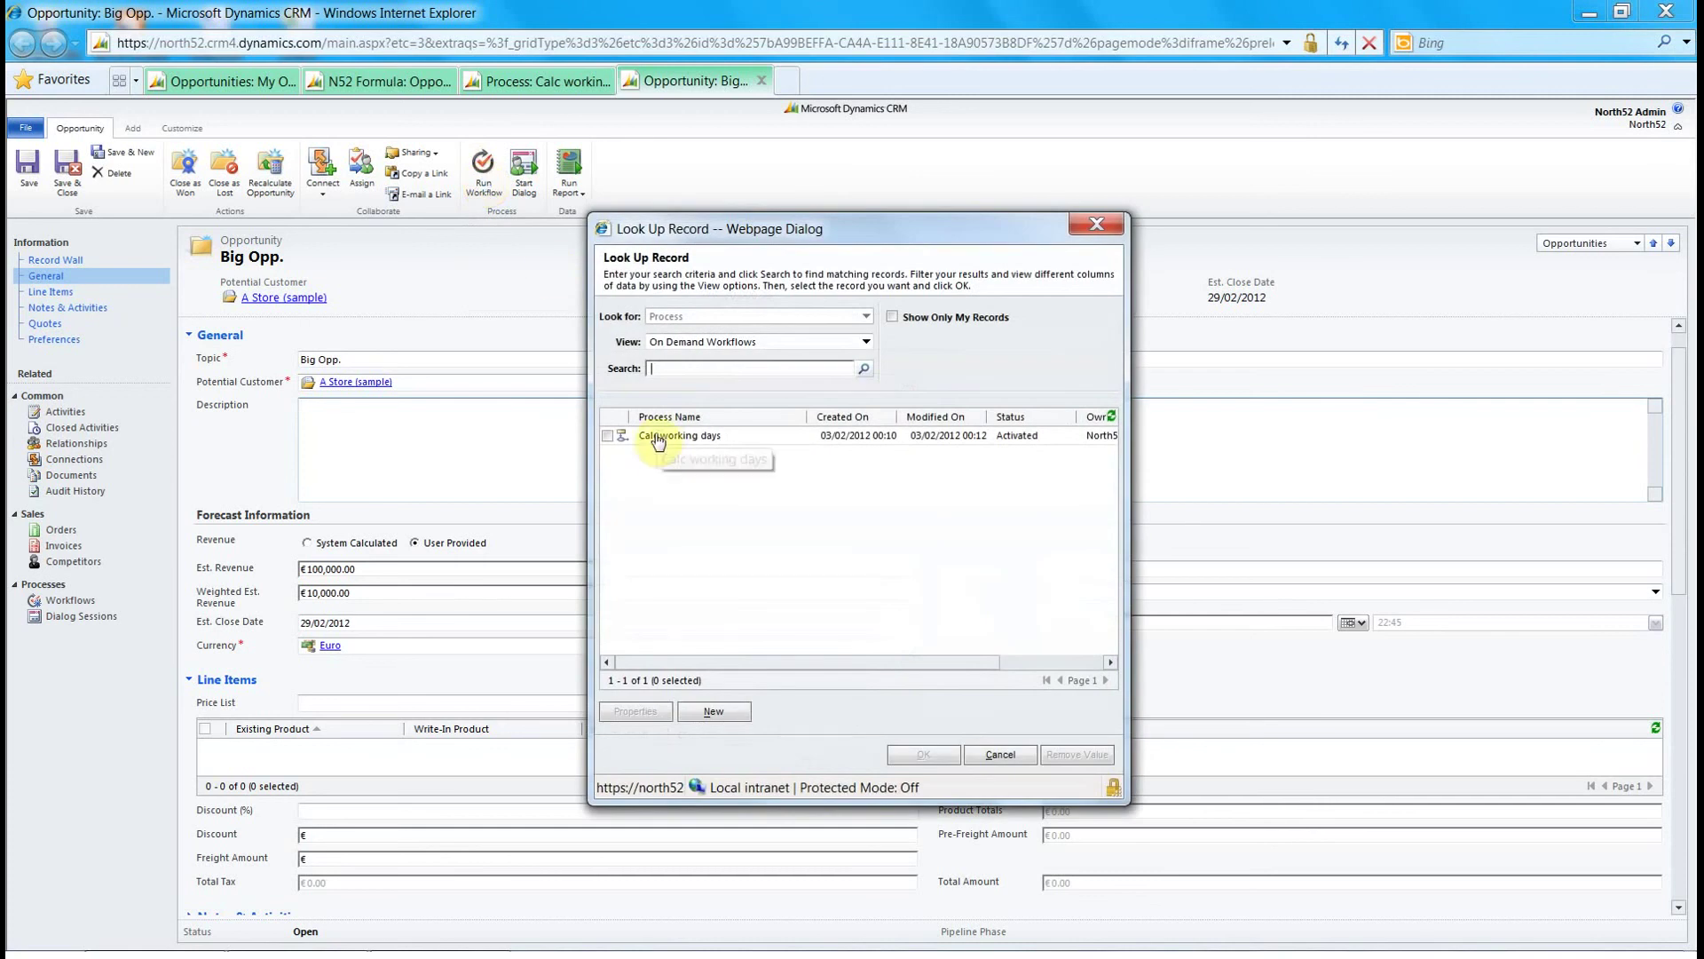
double_click(749, 435)
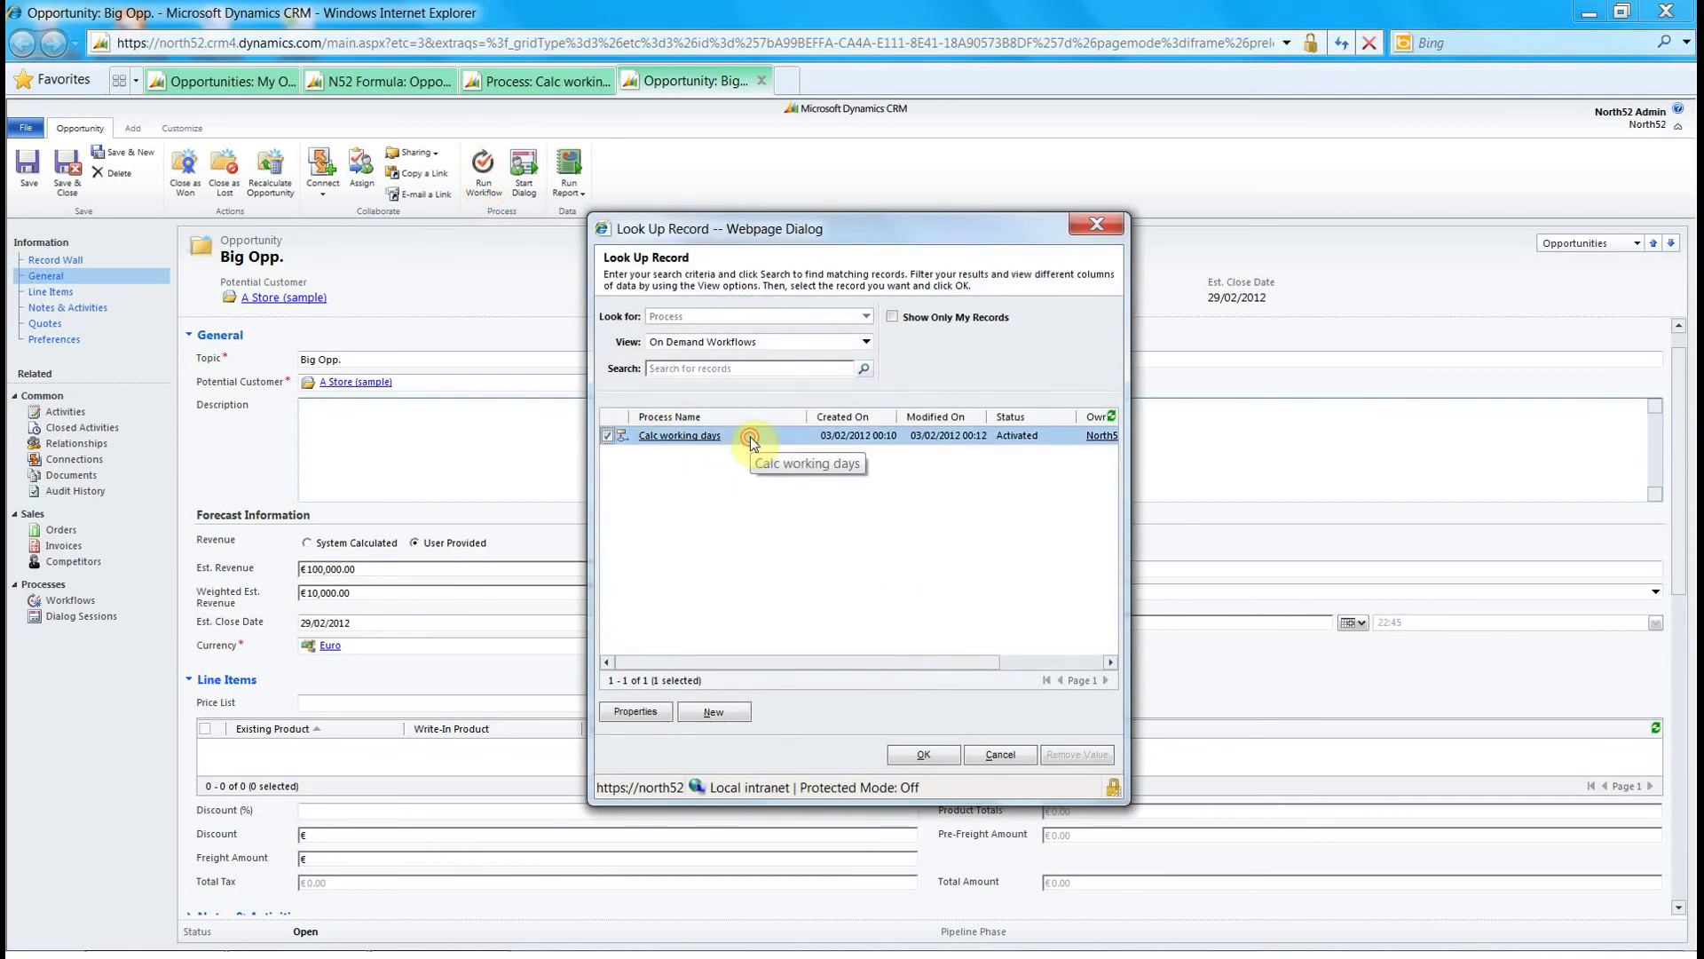
left_click(952, 575)
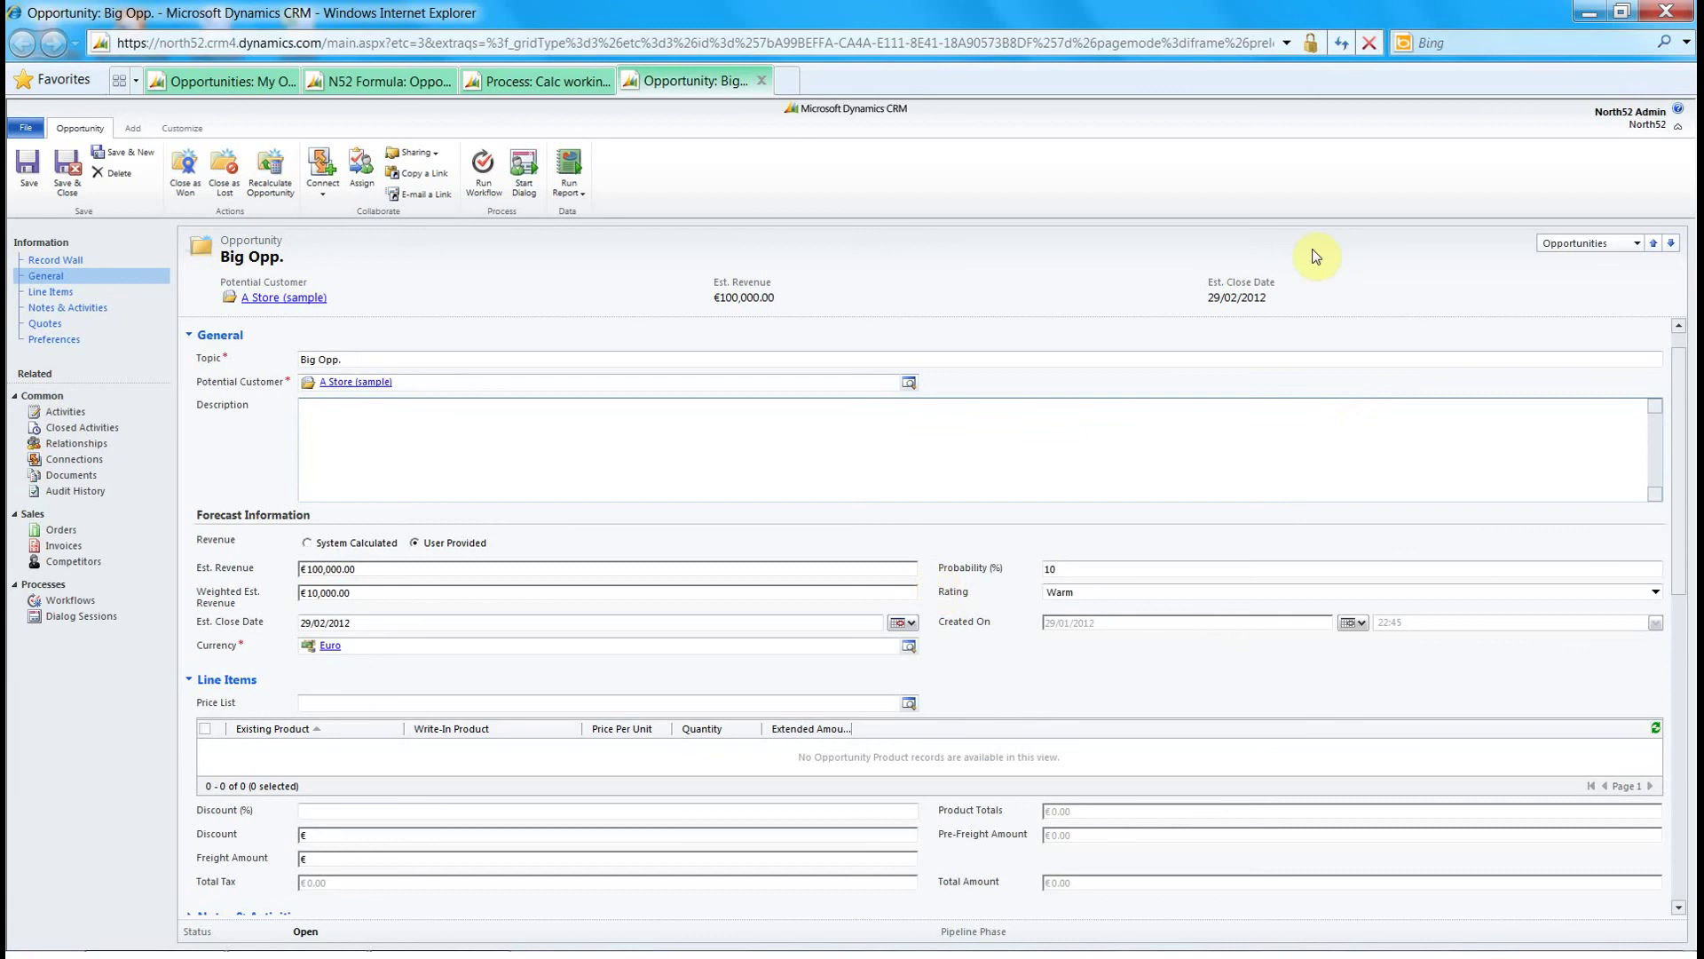
- Reload the Big Opp. record to check its Description field for the workflow's output
left_click(1339, 47)
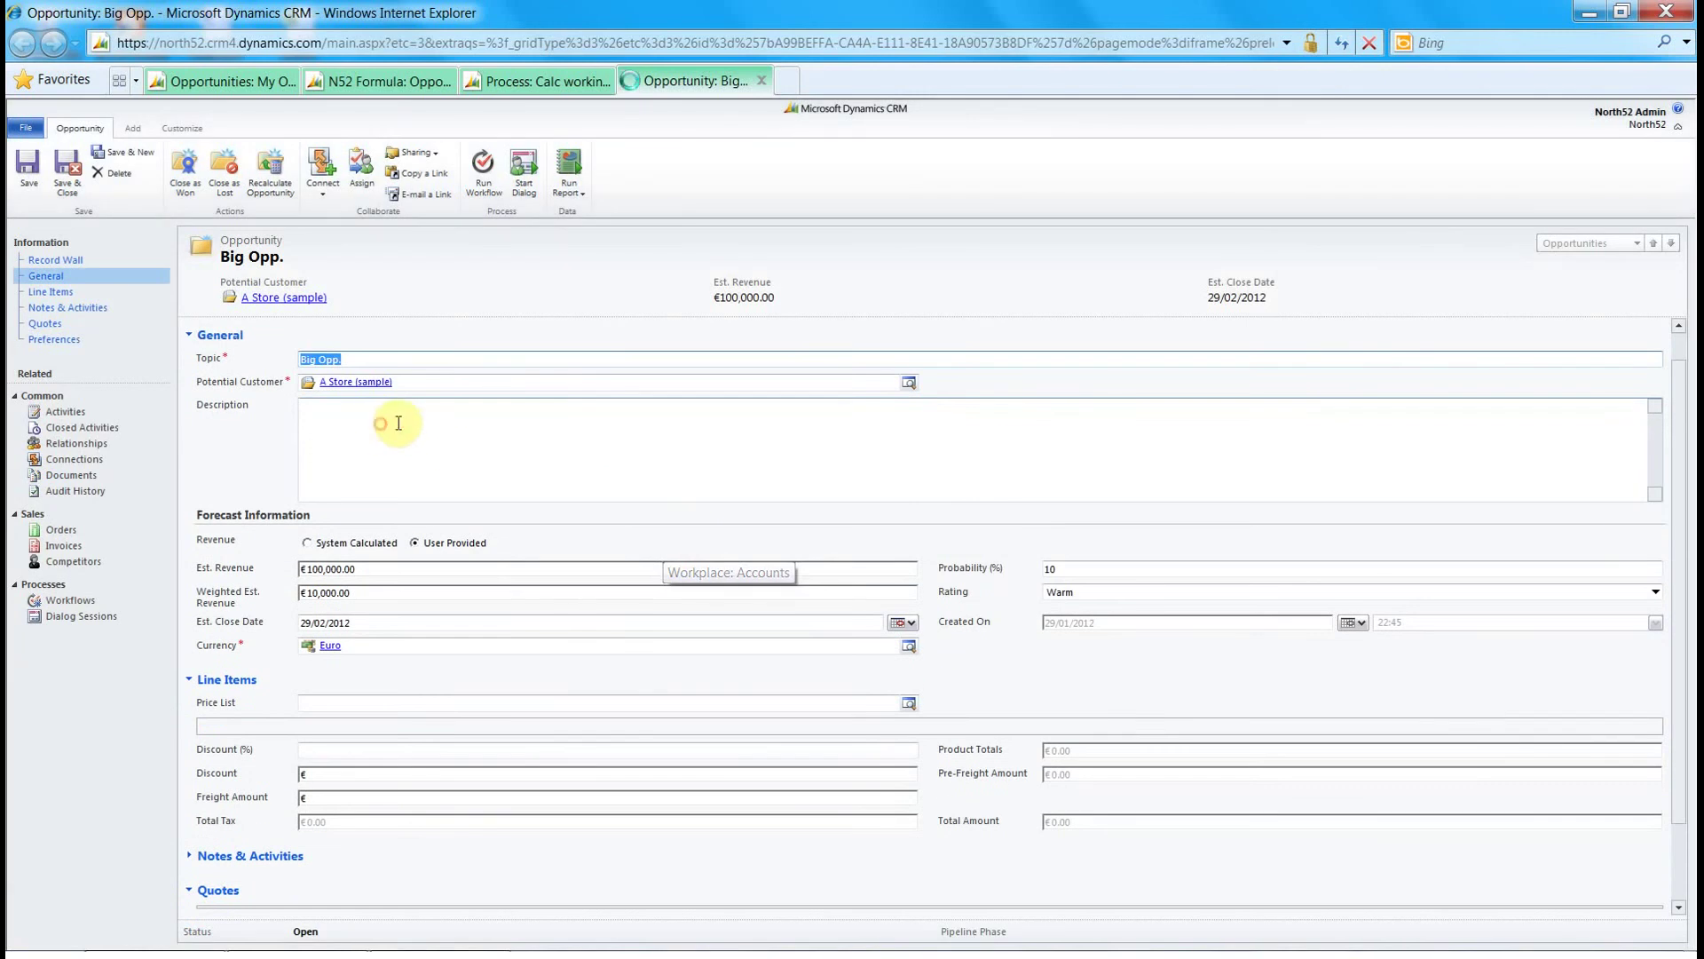
left_click(350, 427)
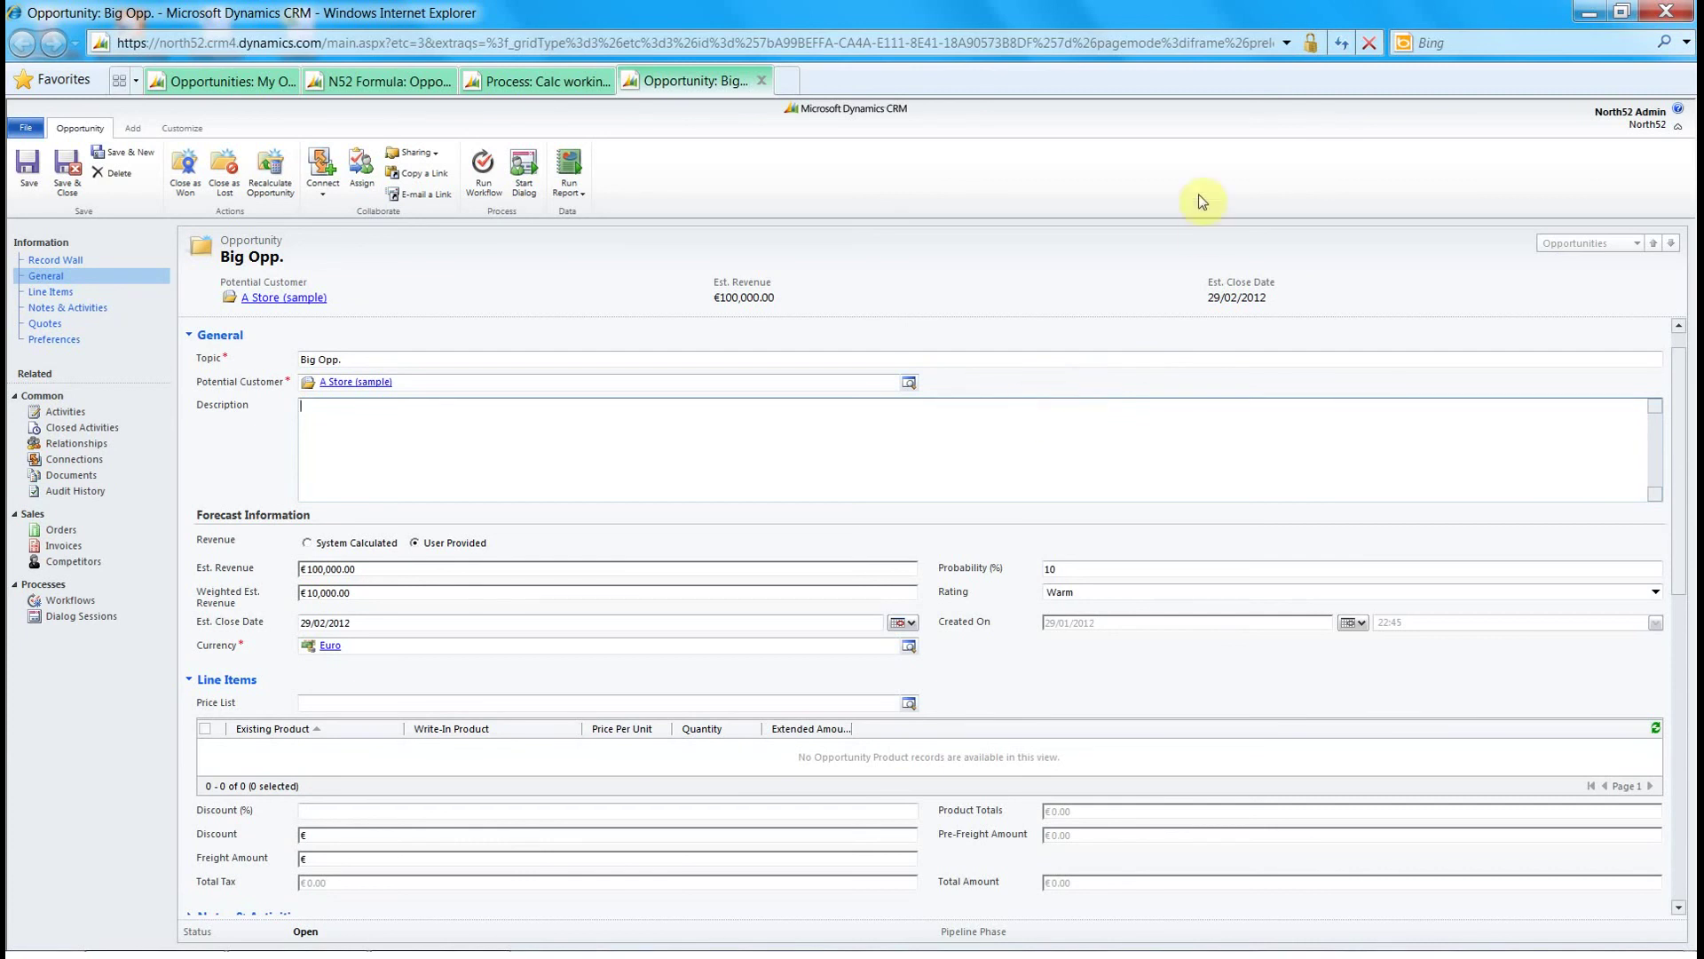
left_click(1342, 43)
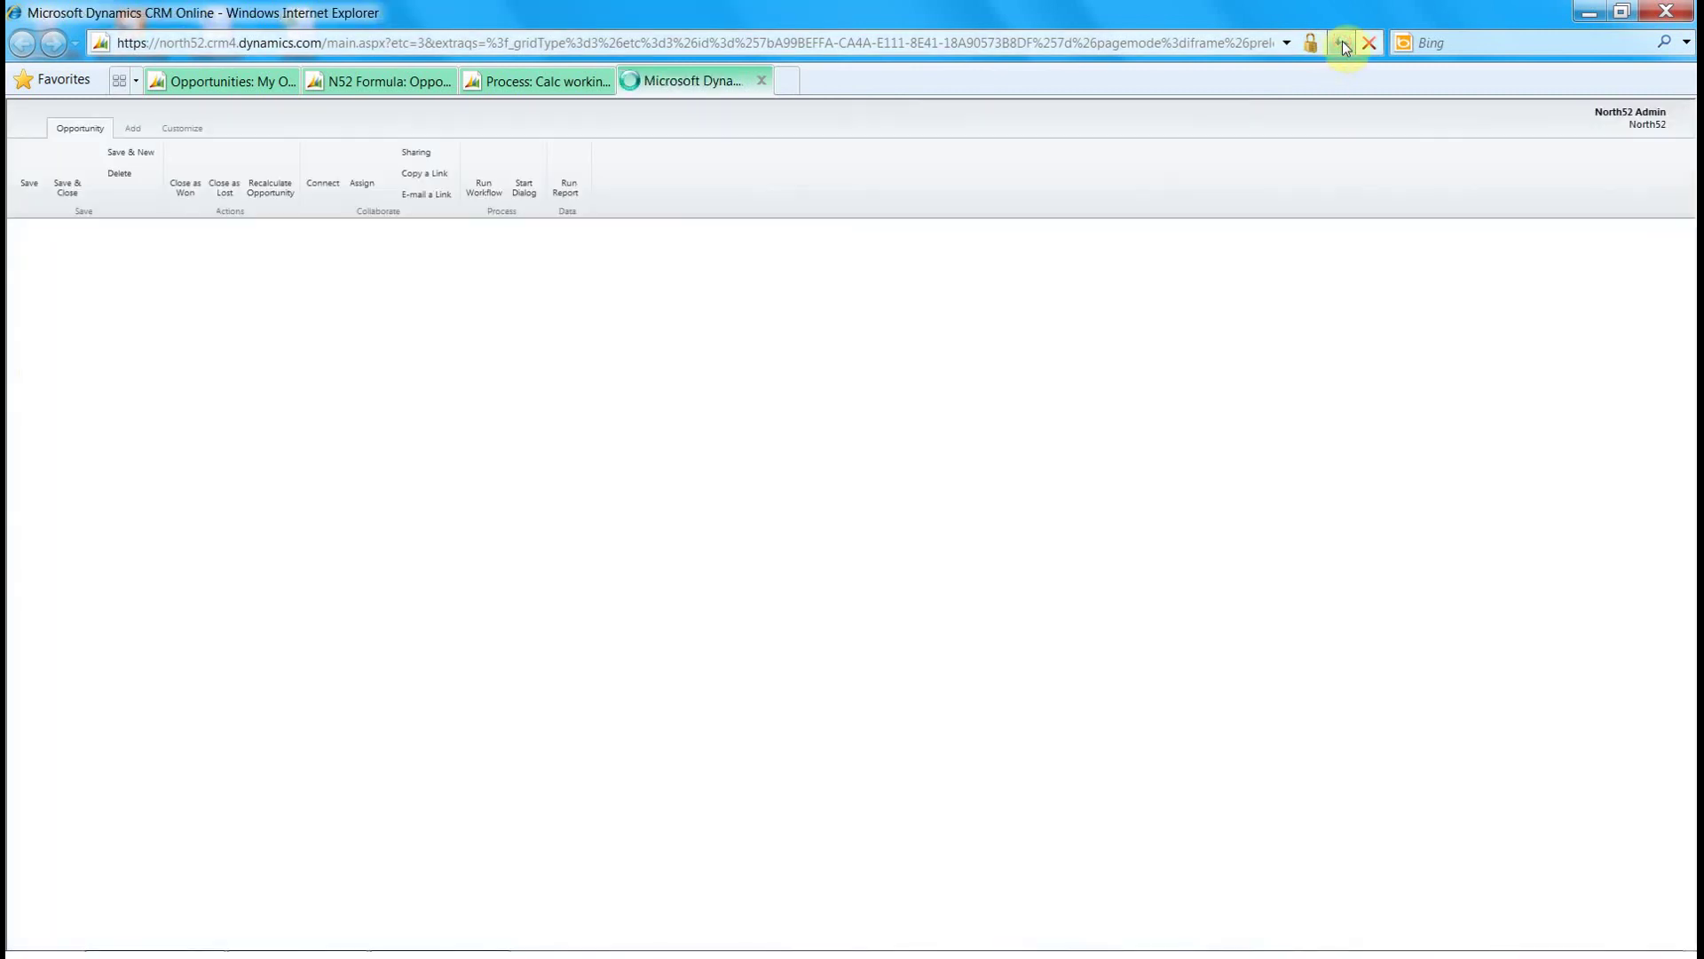